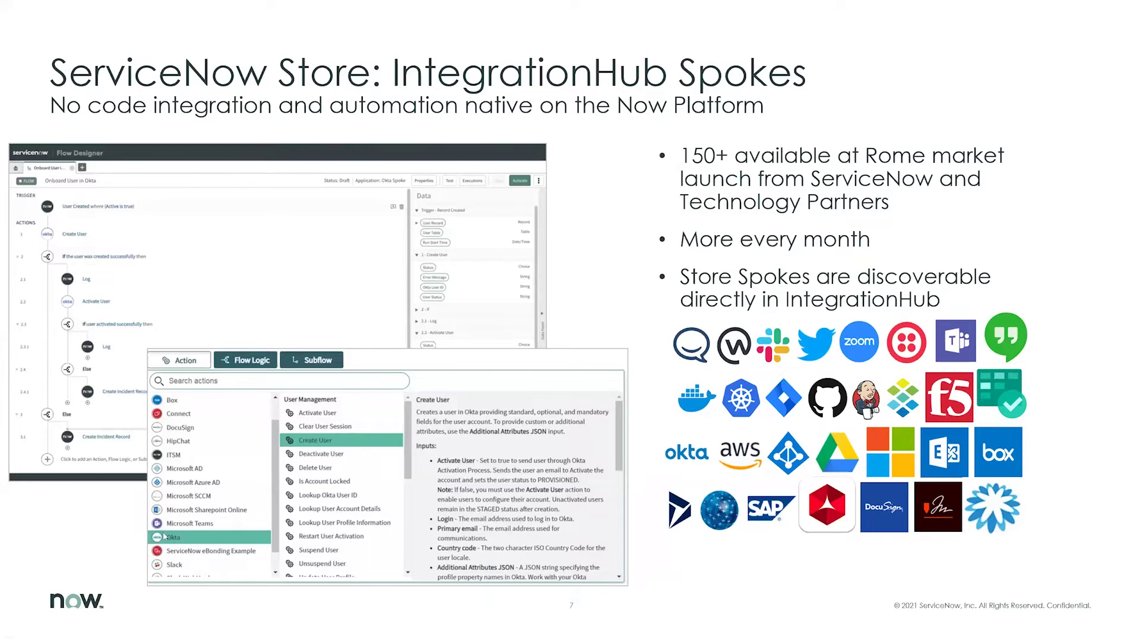
- Advance to the 'IT Example: Low Disk Space' slide with its incident notification
key("Right")
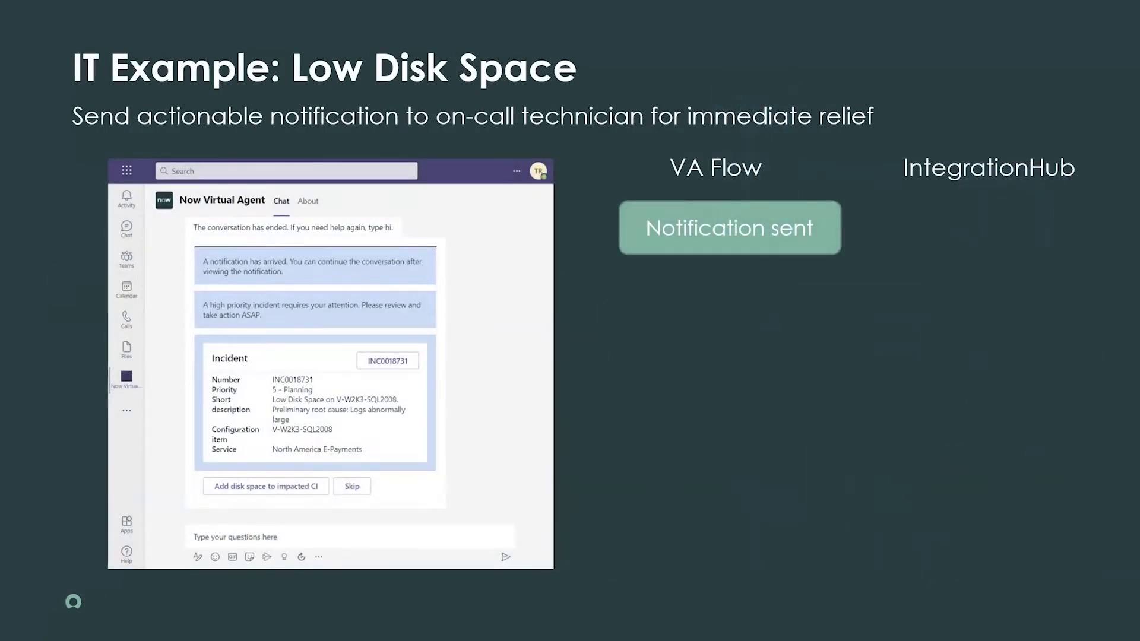
- Reveal the remaining VA Flow boxes: change creation, Google Persistent Disk allocation, and incident worknotes
mouse_move(266, 350)
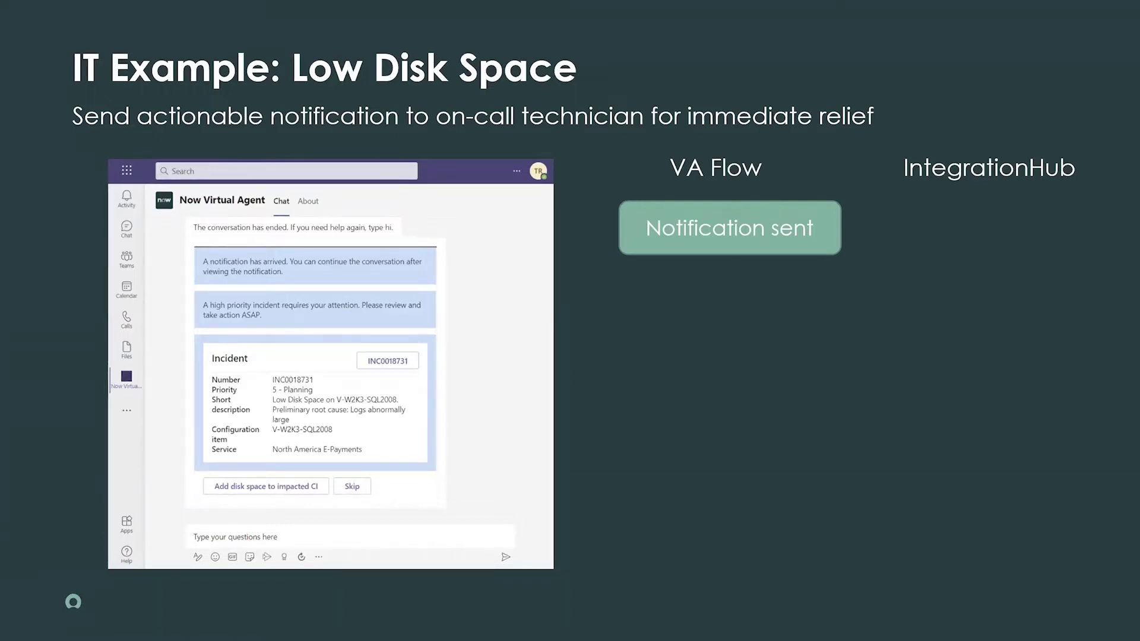
key("Right")
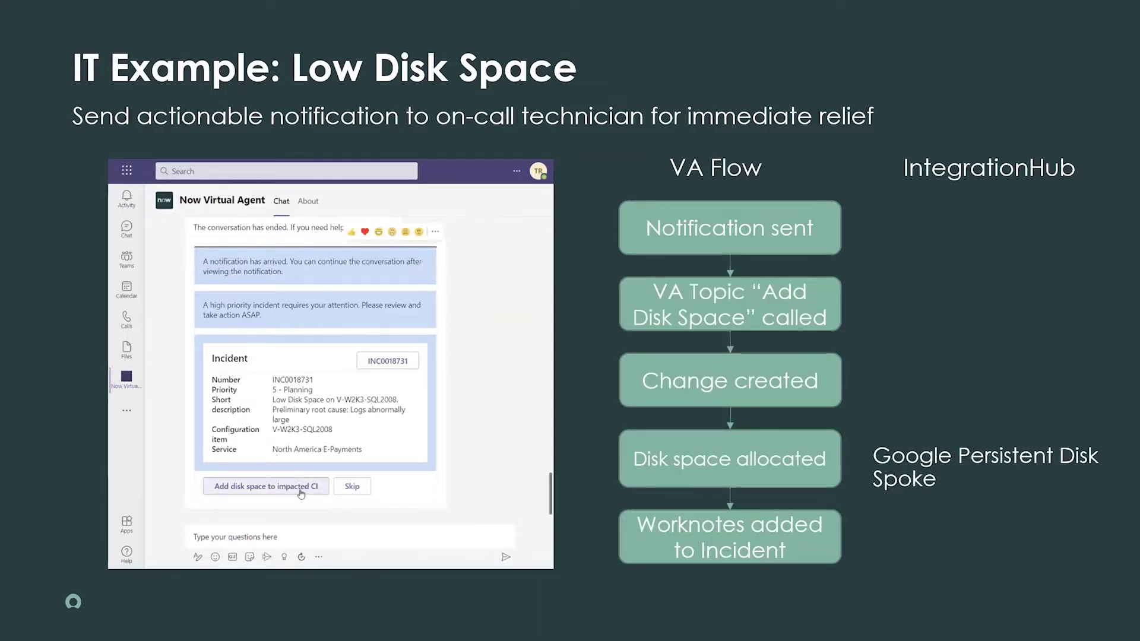
- Let the embedded video play and move on to the Citrix Session Reset slide
mouse_move(279, 494)
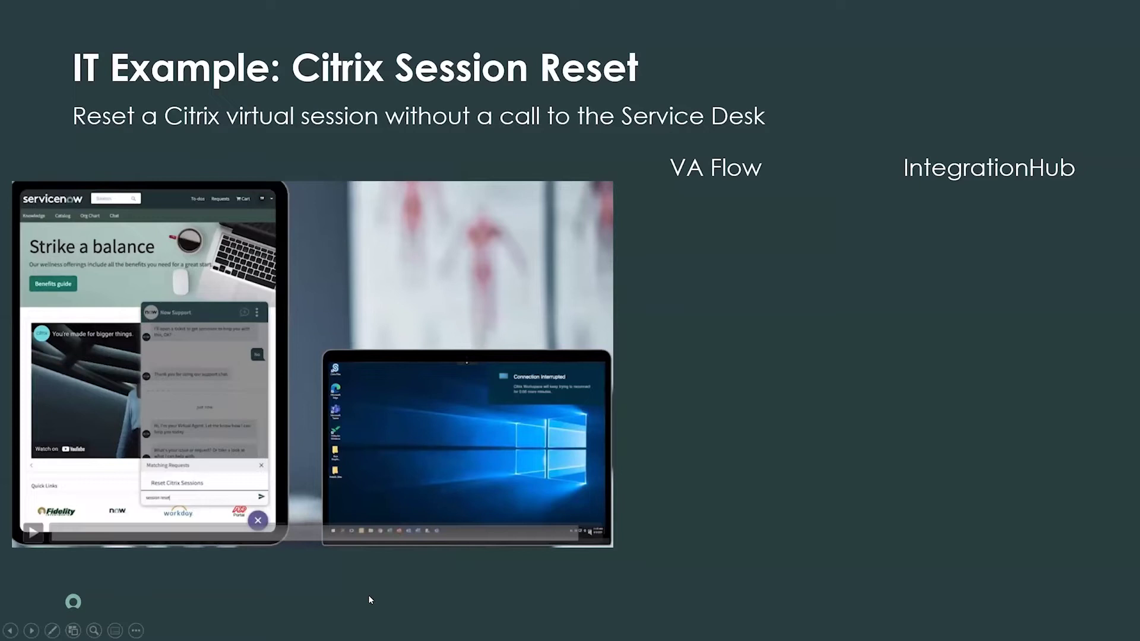
- Play the Citrix flow animations through the ITSM Connector session query, reset and user confirmation
left_click(212, 591)
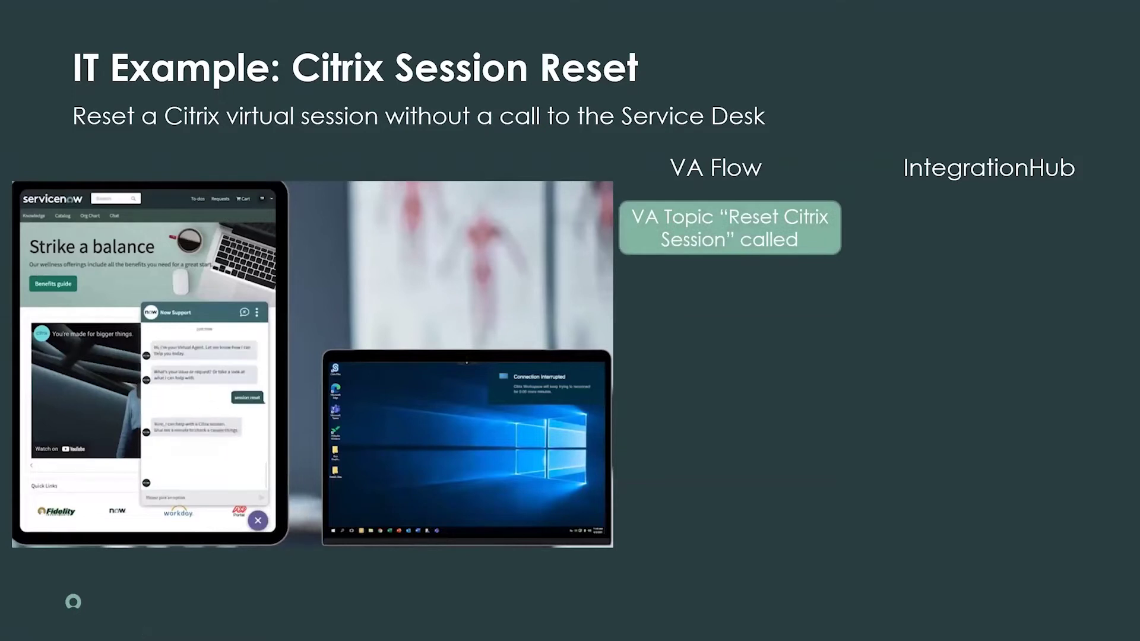
key("Right")
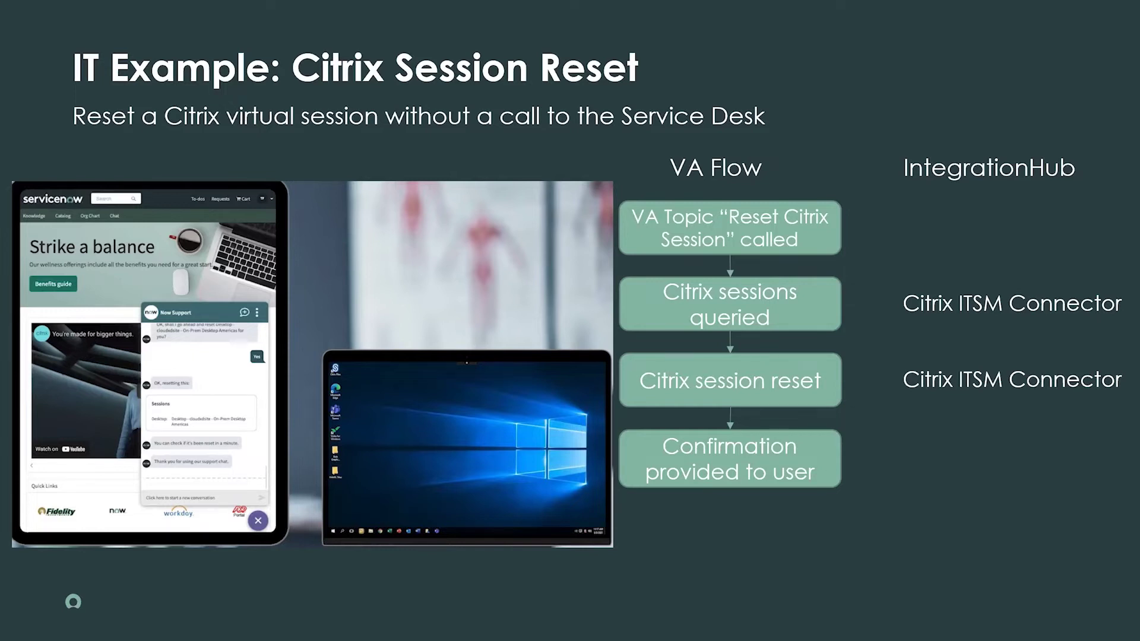
- Show the Shipment Tracking slide with its Salesforce Spoke and custom FedEx Spoke flow
key("Right")
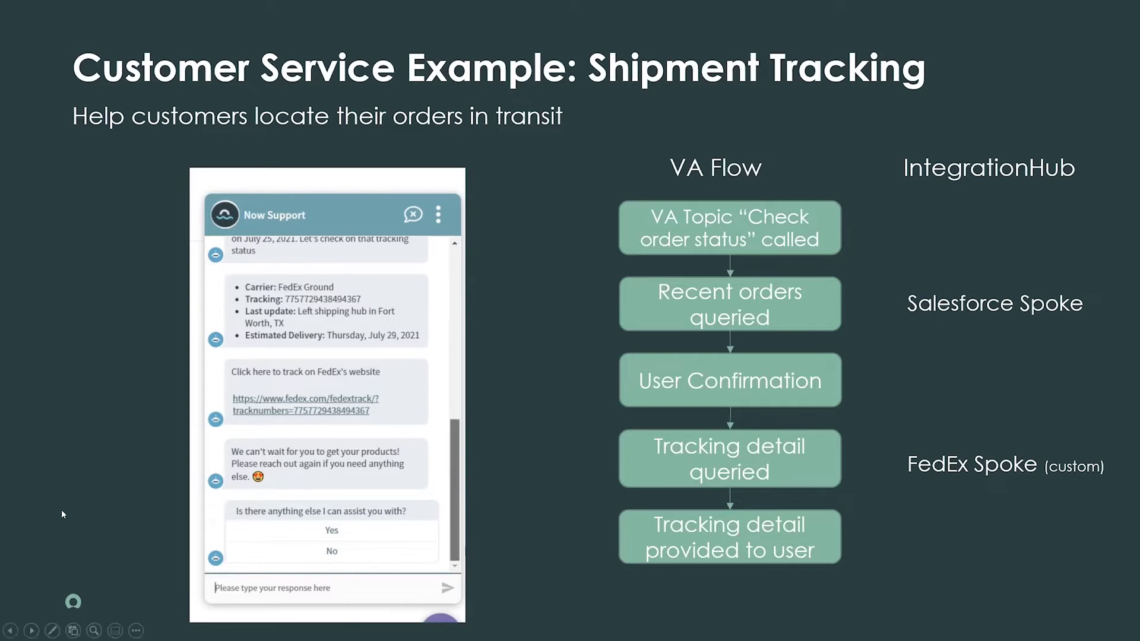
- Step through the remaining example slides past the Remind-me for Live Agent queue example
key("Right")
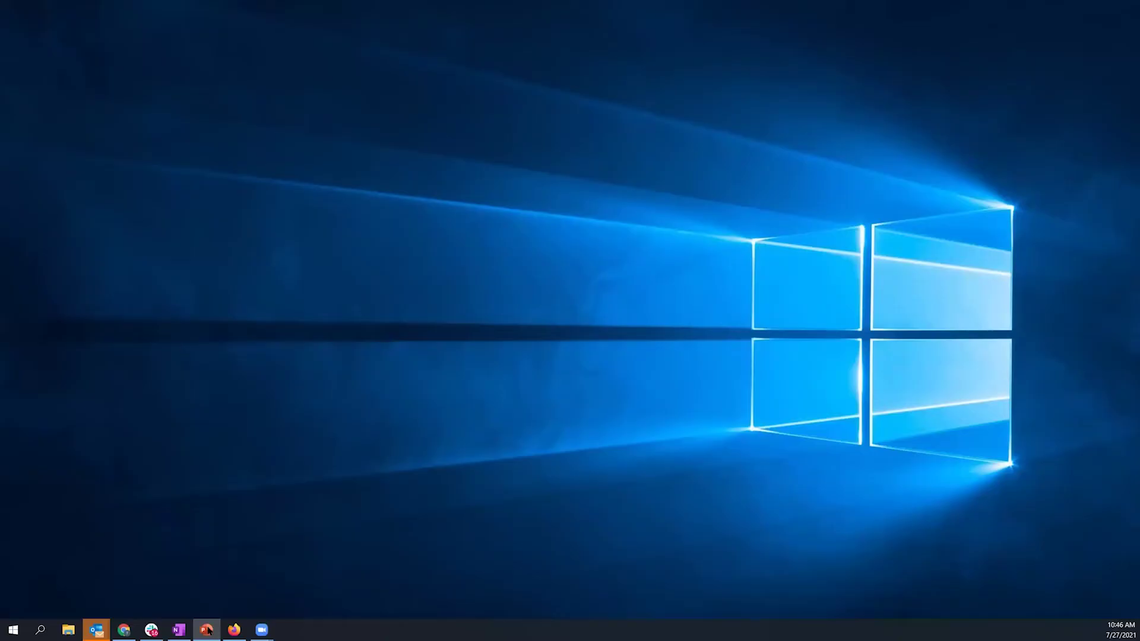
- Bring up Firefox, glance at the Virtual Agent Designer topics, and return to Oracle_iam_flow
left_click(233, 630)
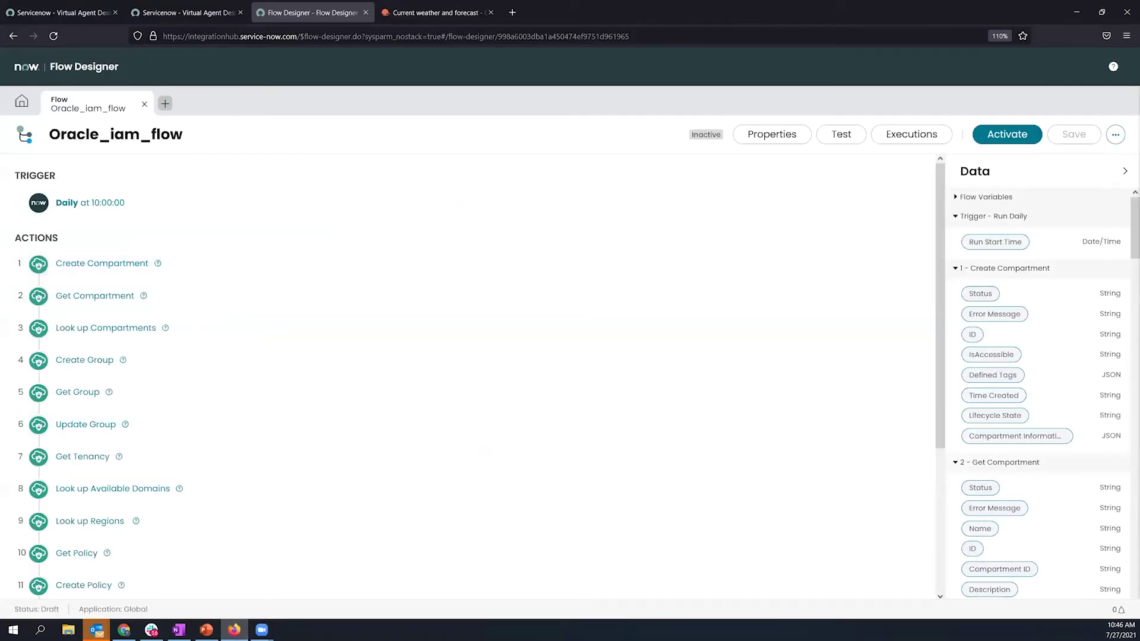
left_click(179, 629)
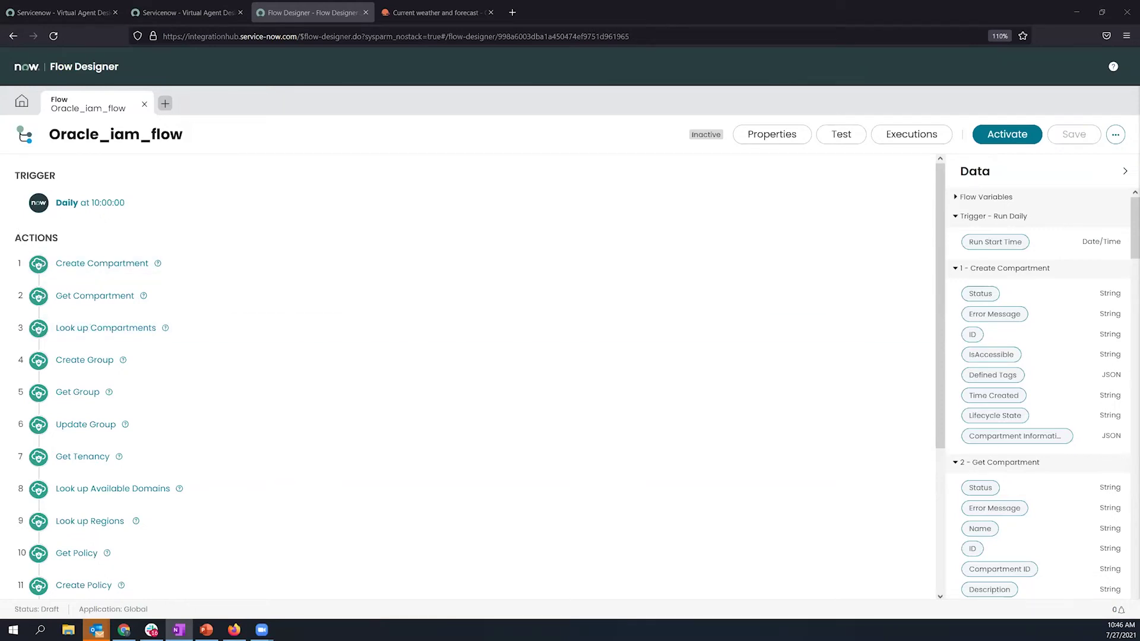
left_click(181, 12)
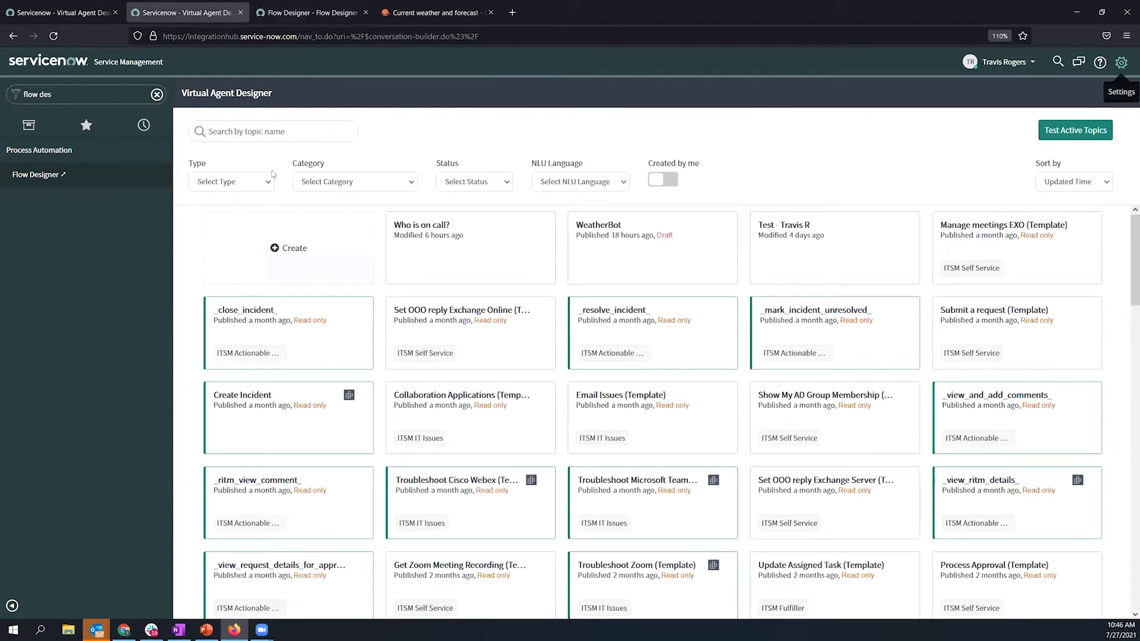
key("ctrl+Tab")
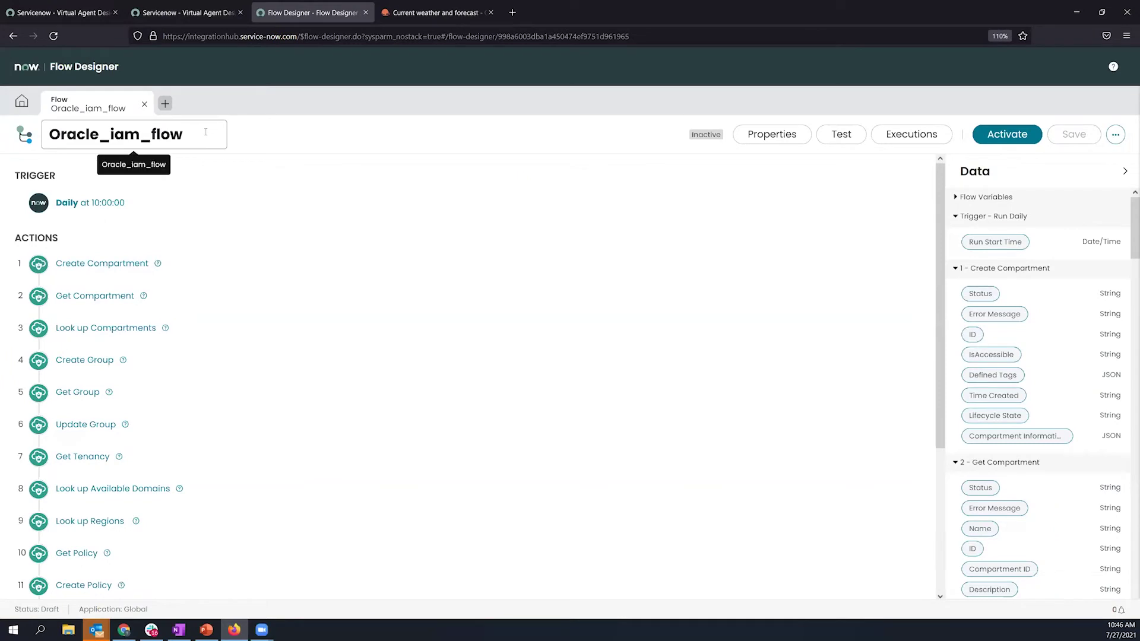
- Show the Flow Designer Actions list and close Oracle_iam_flow without saving its changes
left_click(22, 102)
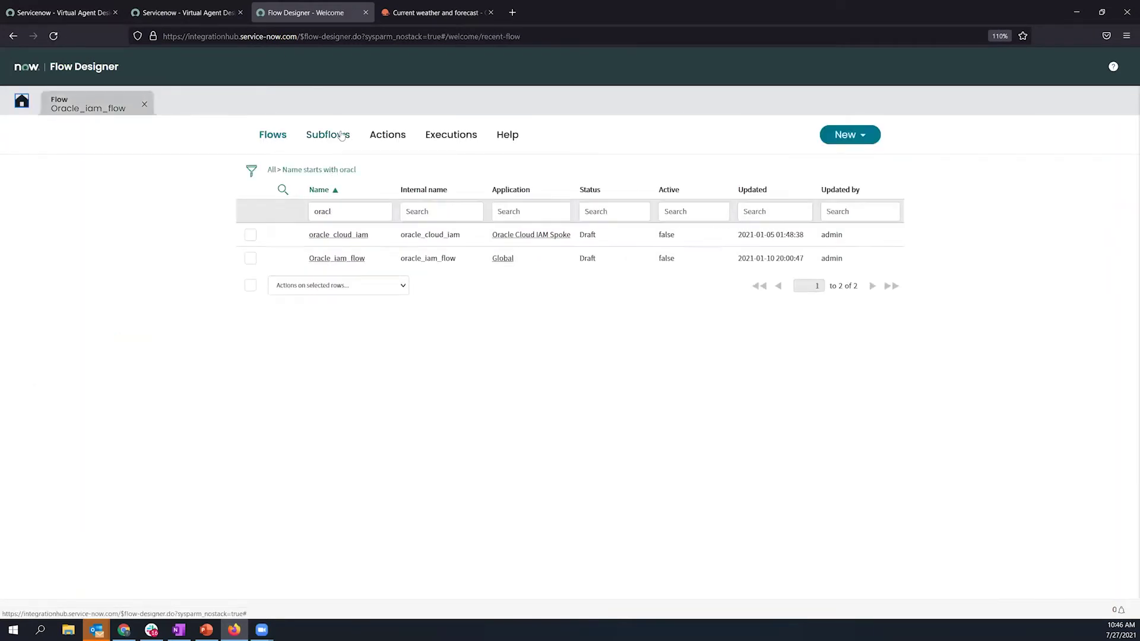
left_click(386, 136)
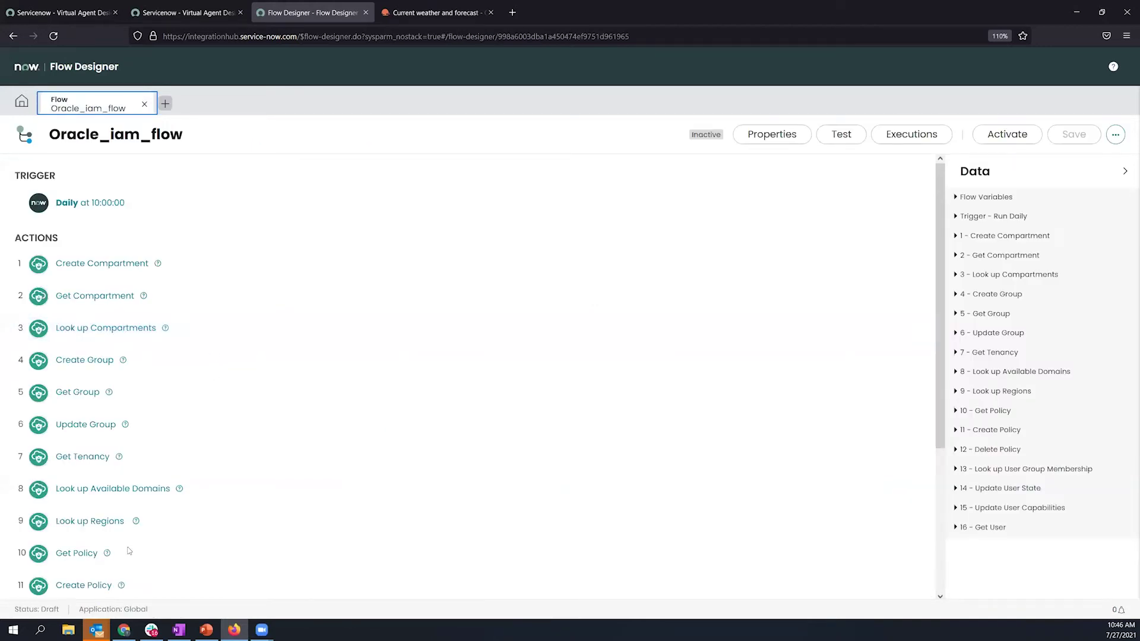
scroll(142, 296, "down", 10)
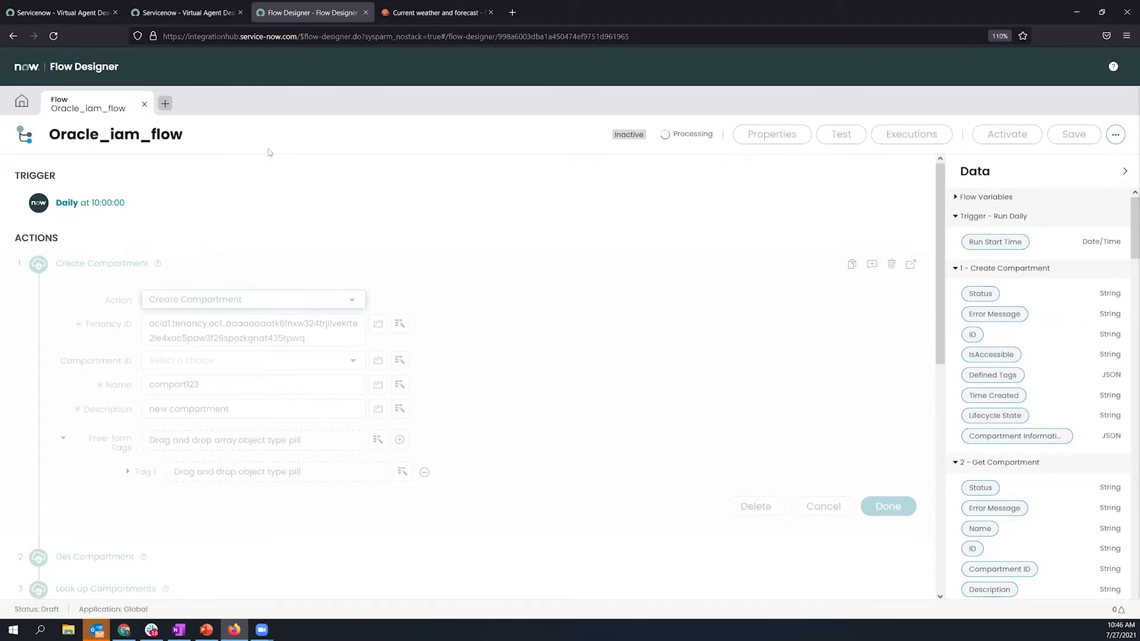
left_click(144, 105)
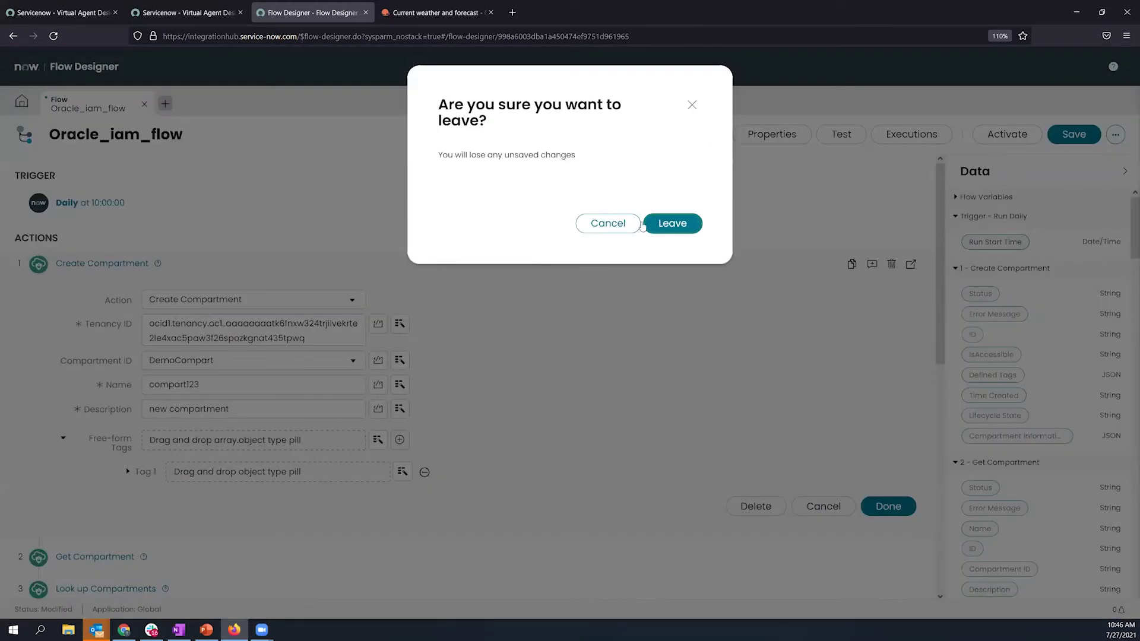
key("Return")
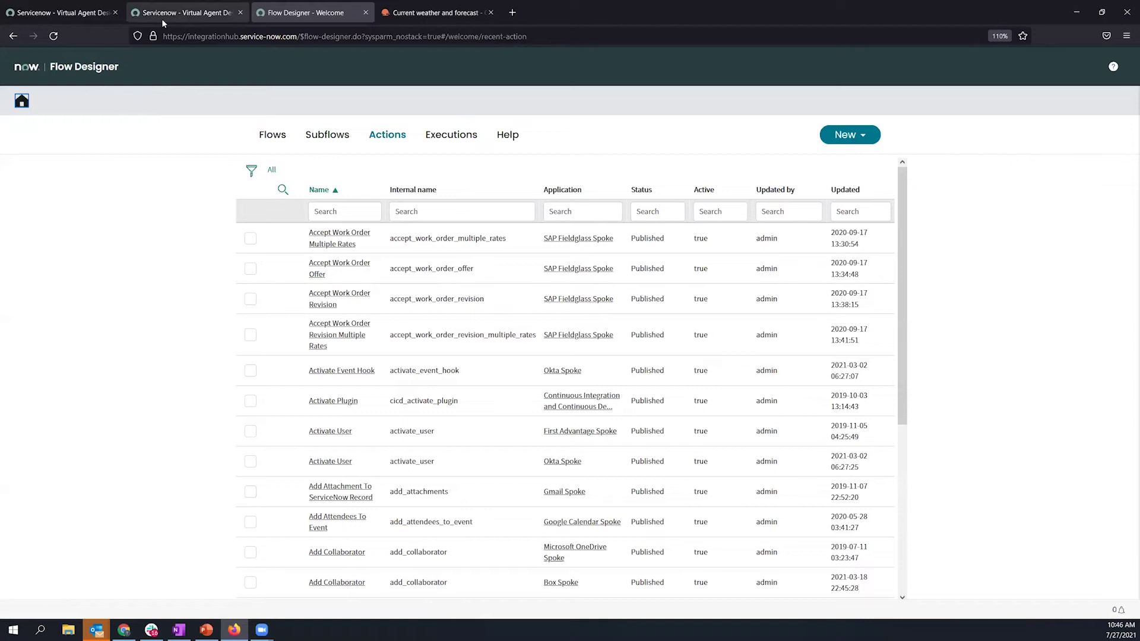
- Open the 'Who is on call?' topic and delete its Send message node
left_click(163, 18)
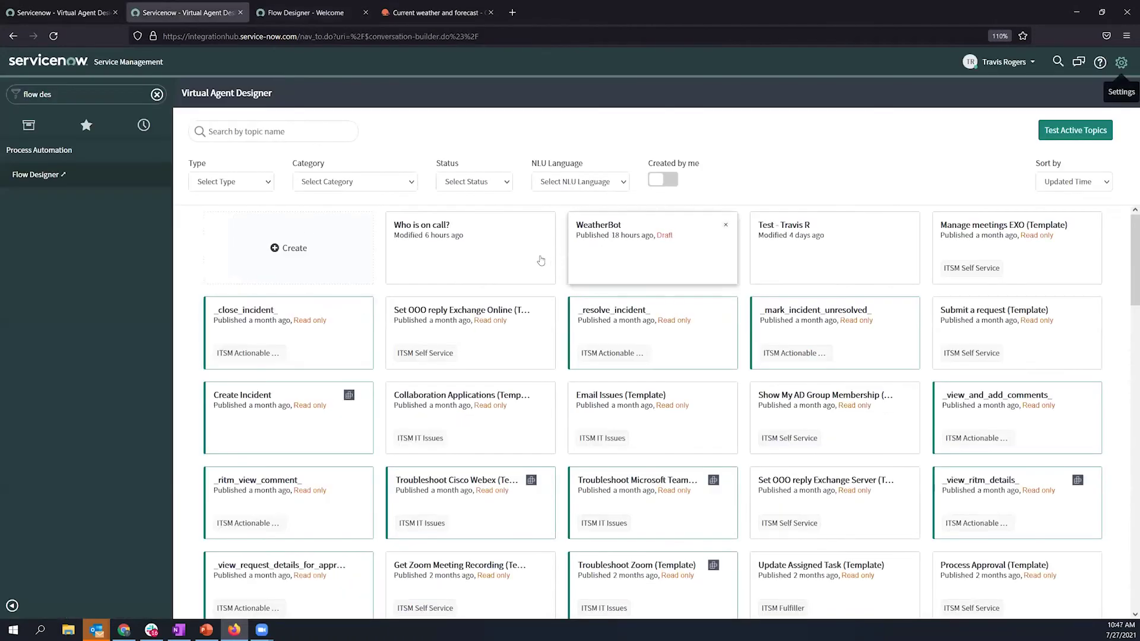
left_click(502, 268)
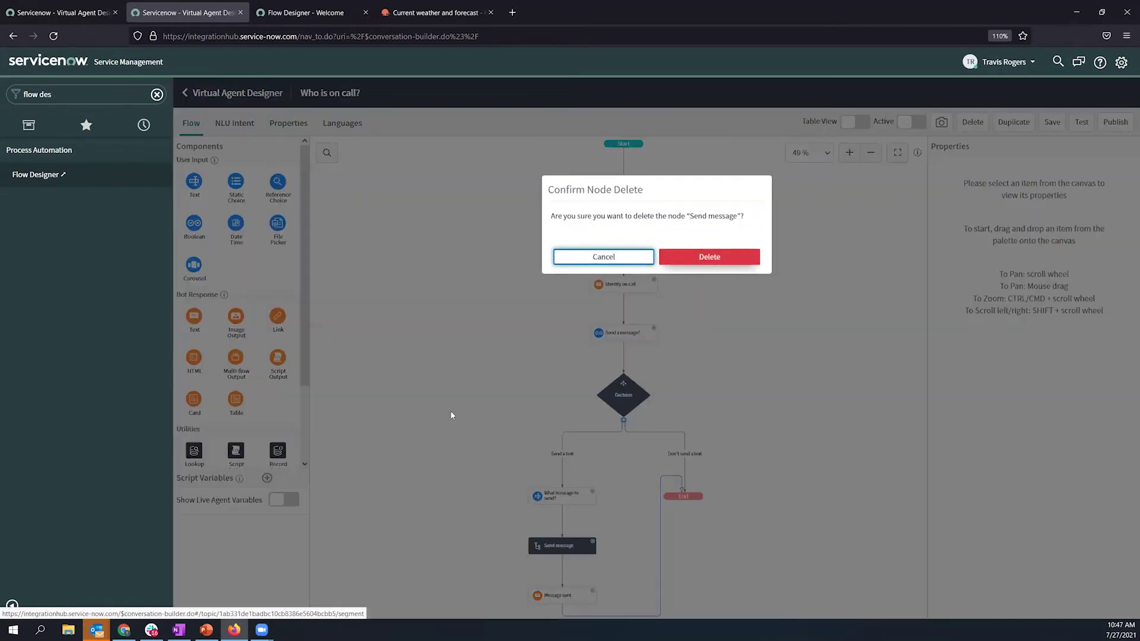
key("Return")
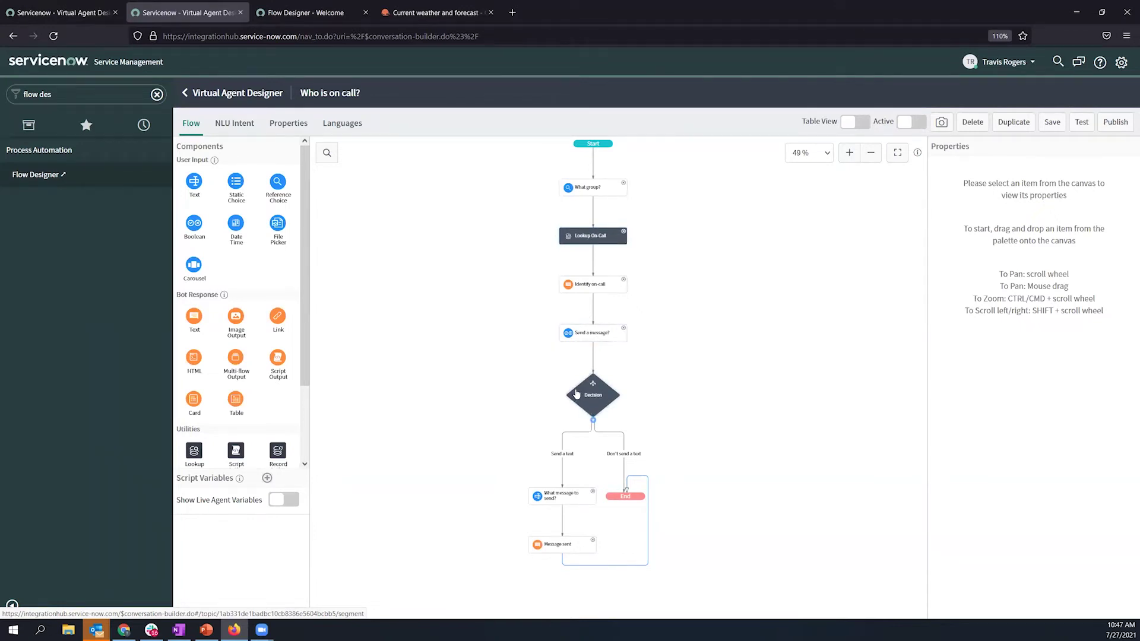
scroll(276, 359, "down", 3)
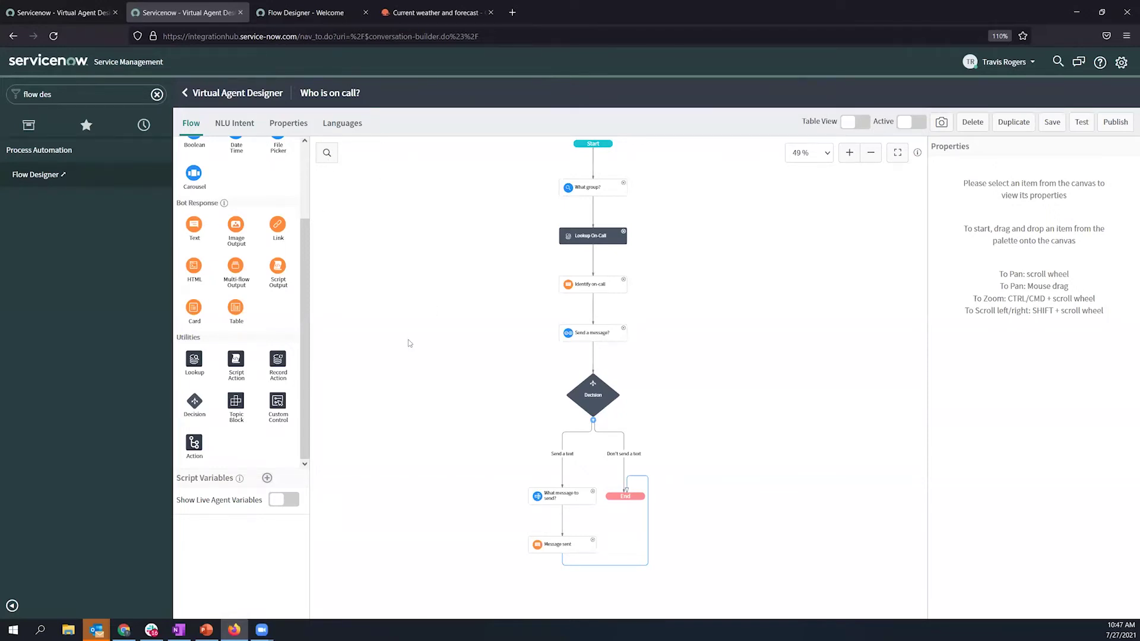
- Add an action node named 'Send tes sms' between What message to send? and Message sent
left_click_drag(194, 446, 554, 523)
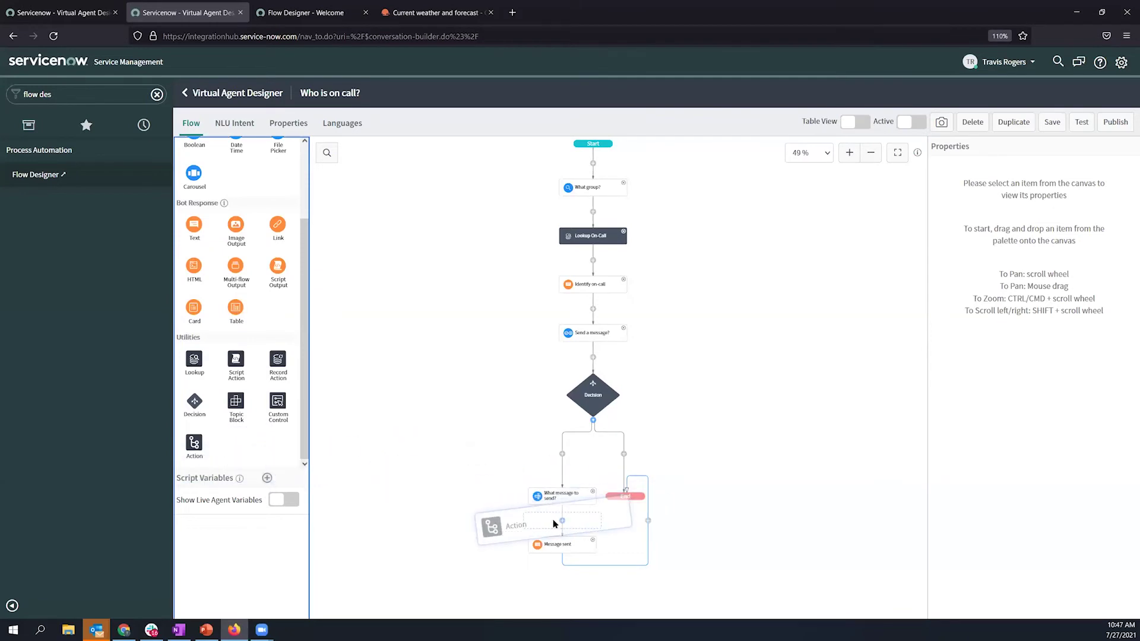
left_click_drag(553, 524, 553, 525)
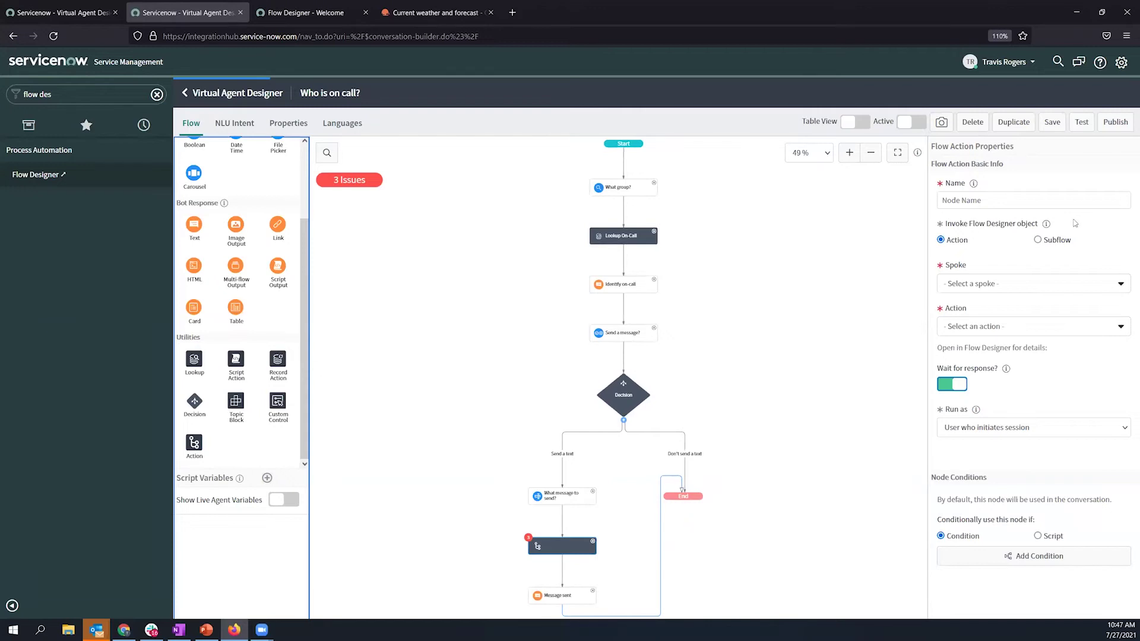
left_click(1042, 198)
type("Send te")
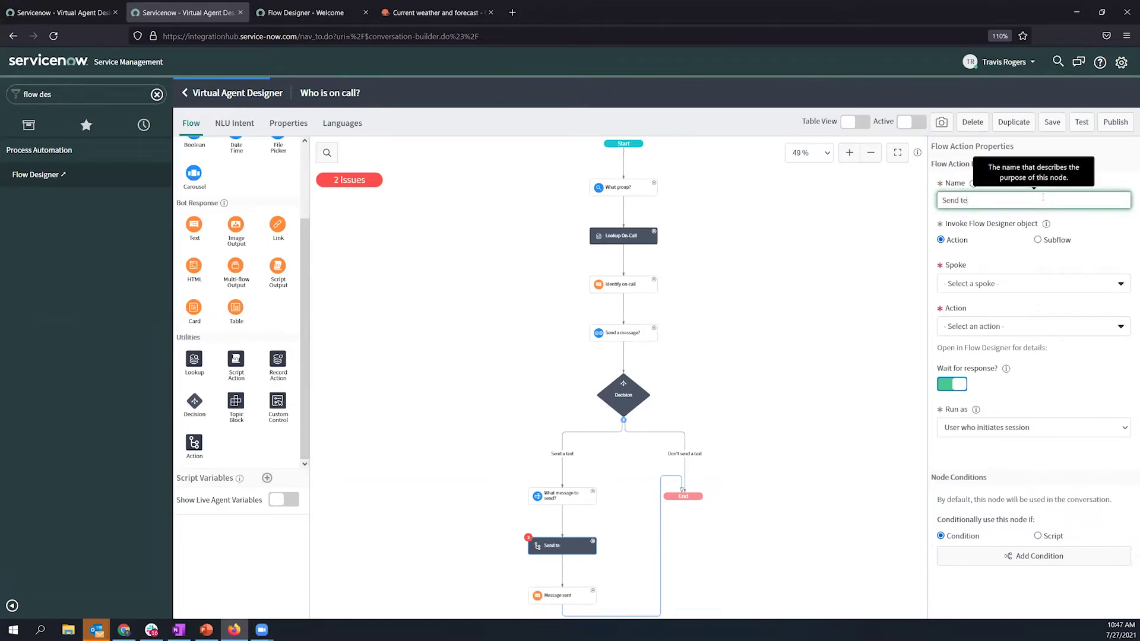
type("s sms")
- Set the node's spoke to Twilio and its action to Send SMS
left_click(1010, 285)
type("twi")
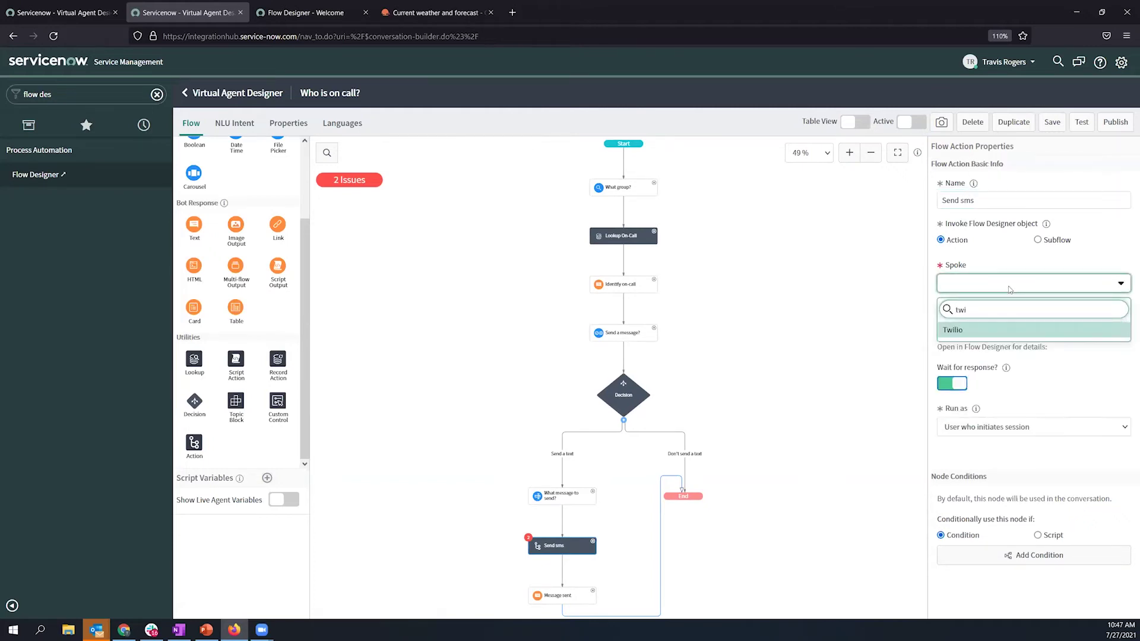
type("l")
left_click(1008, 332)
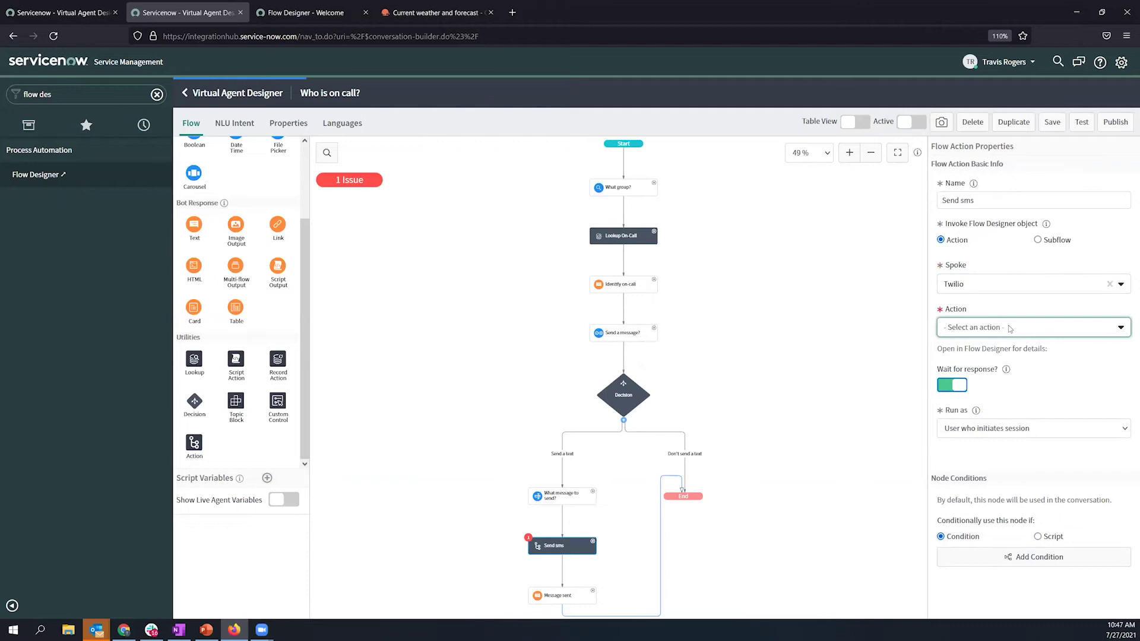
left_click(1012, 326)
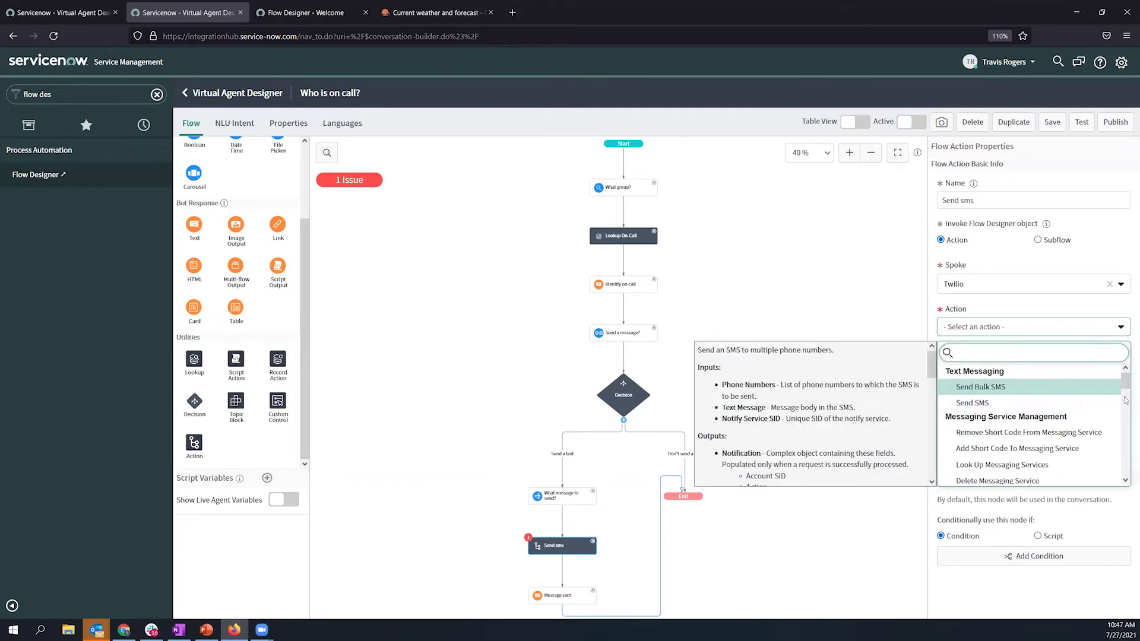
scroll(1059, 432, "down", 2)
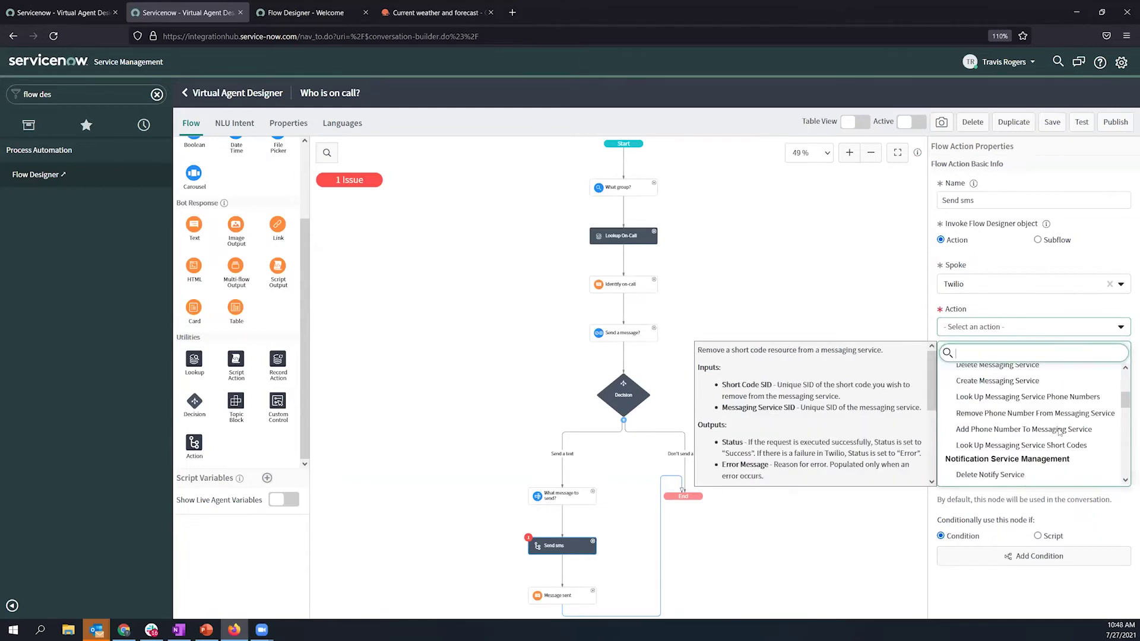
scroll(997, 421, "down", 3)
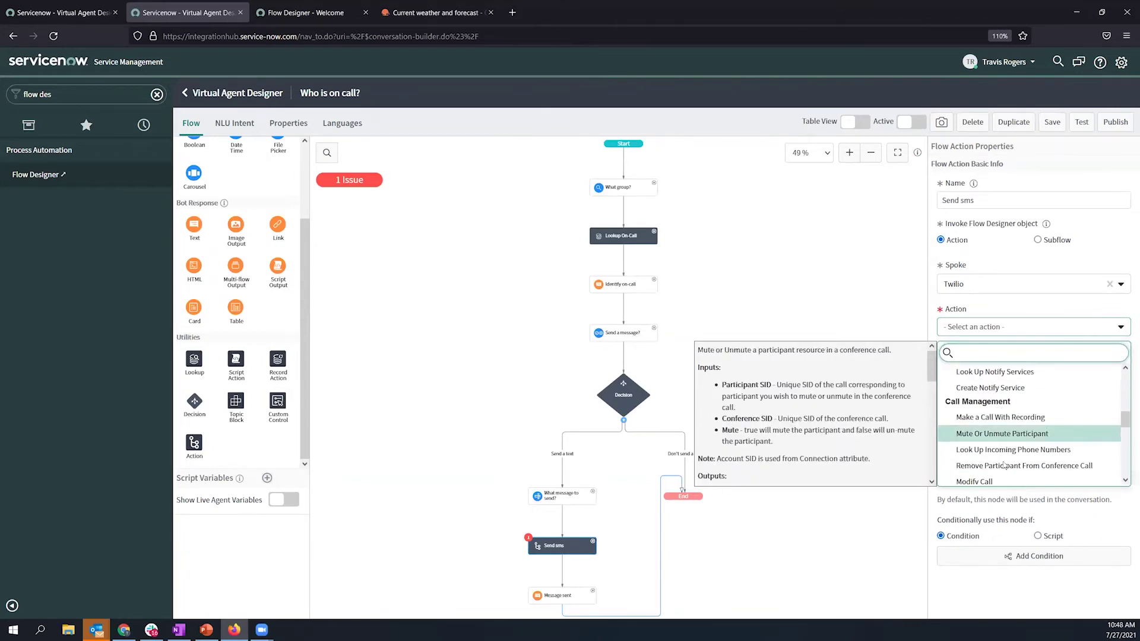
scroll(1009, 433, "up", 3)
scroll(1012, 410, "up", 3)
left_click(988, 402)
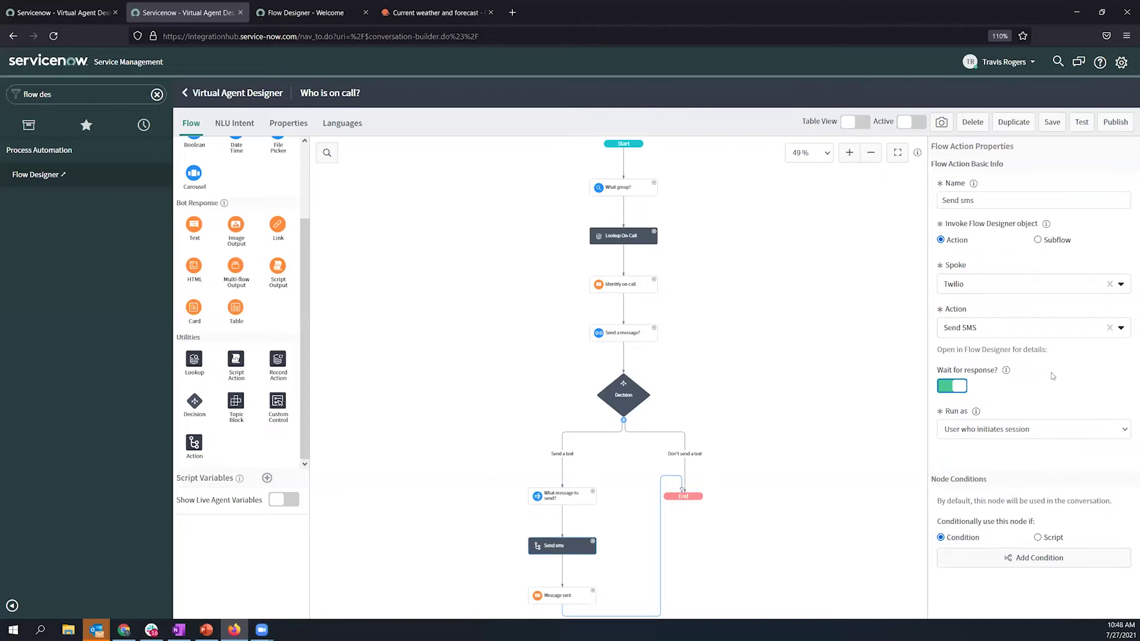
- Paste the sender and recipient phone numbers into the From and To fields
scroll(985, 380, "down", 3)
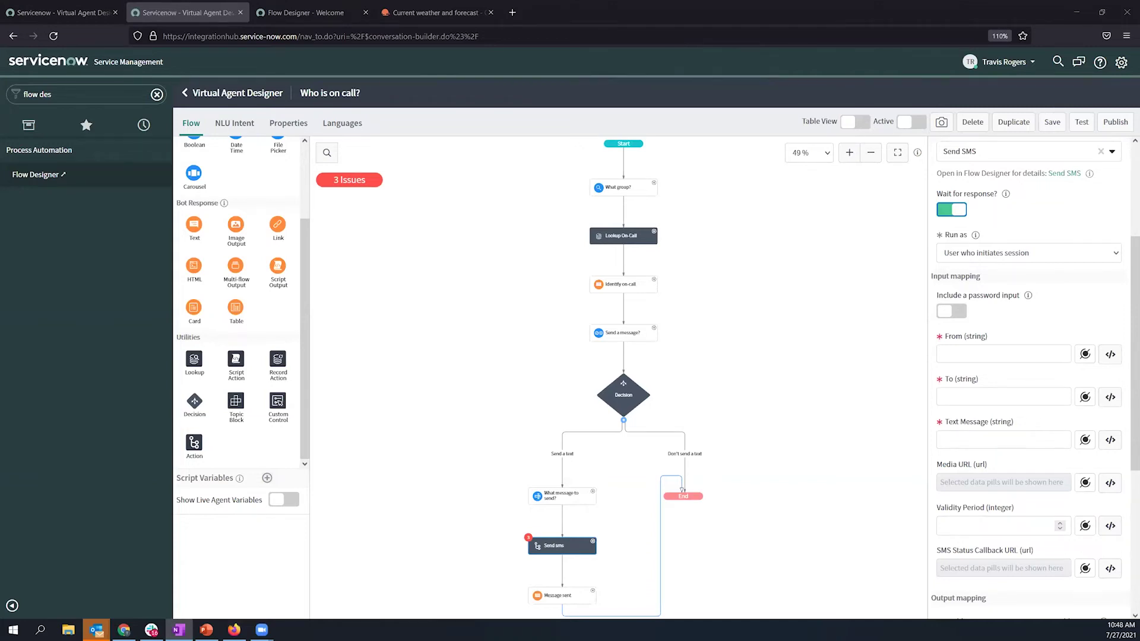
left_click(1027, 352)
key("ctrl+v")
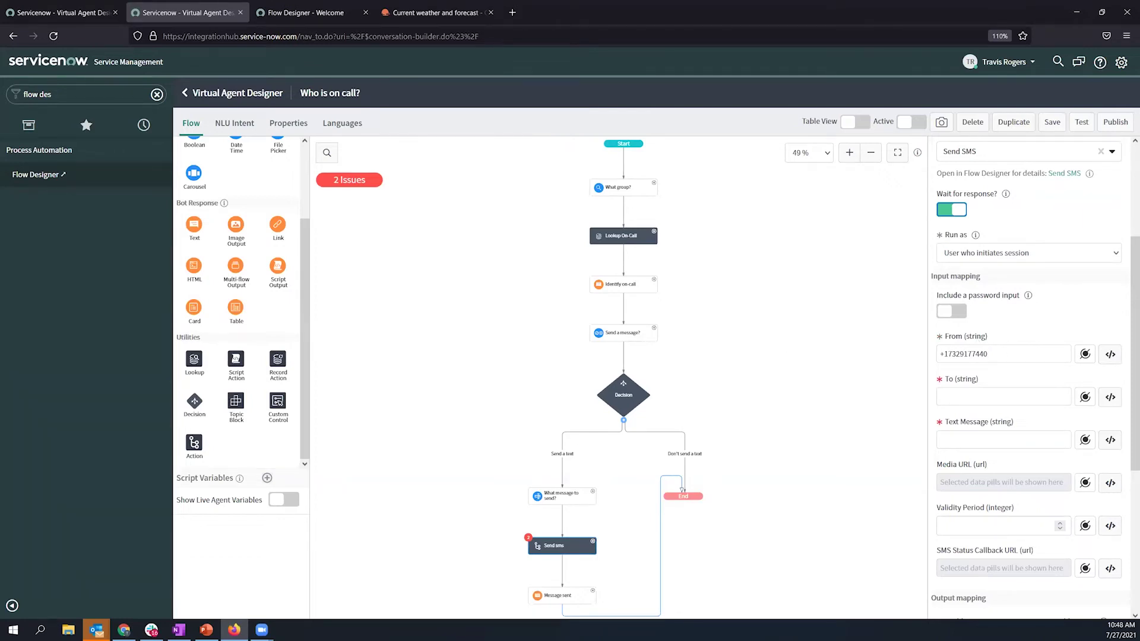
key("alt+Tab")
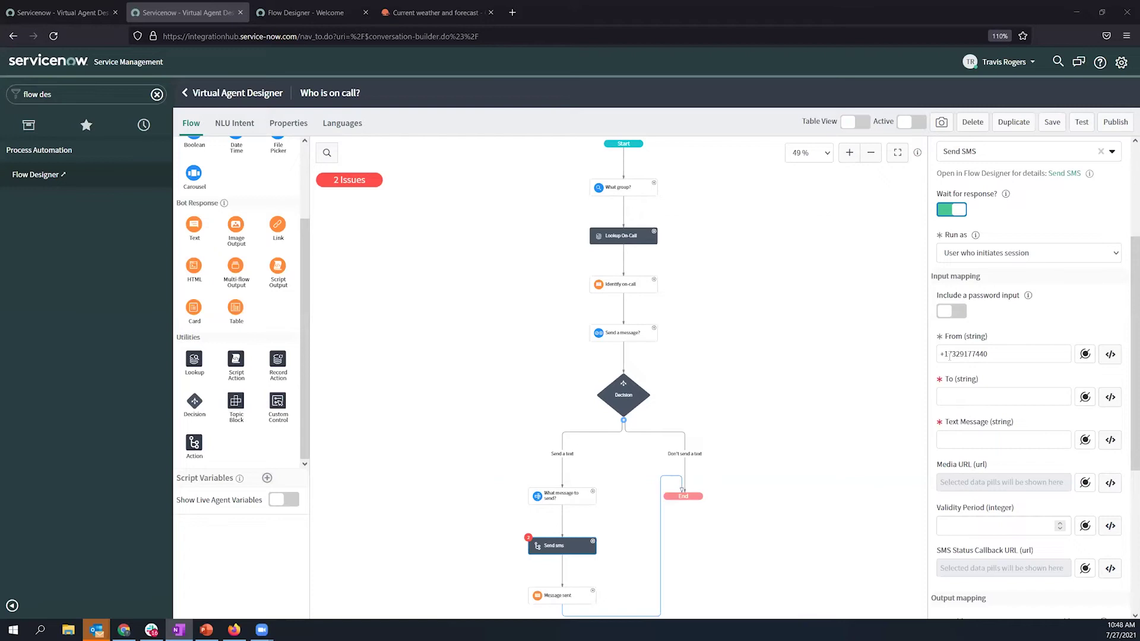
left_click(948, 397)
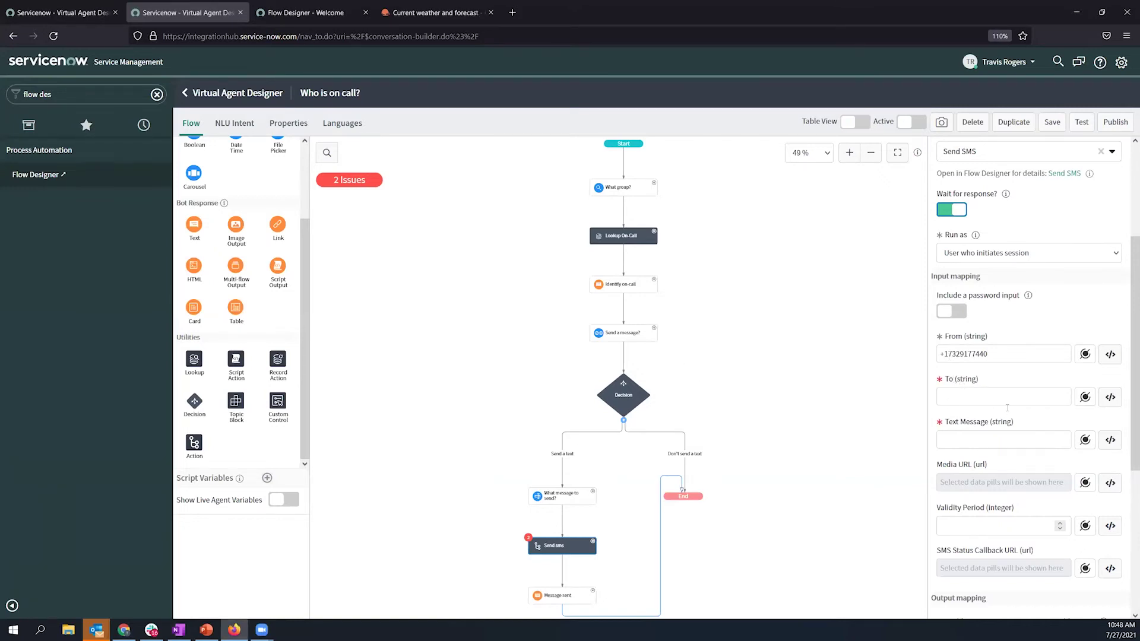
key("ctrl+v")
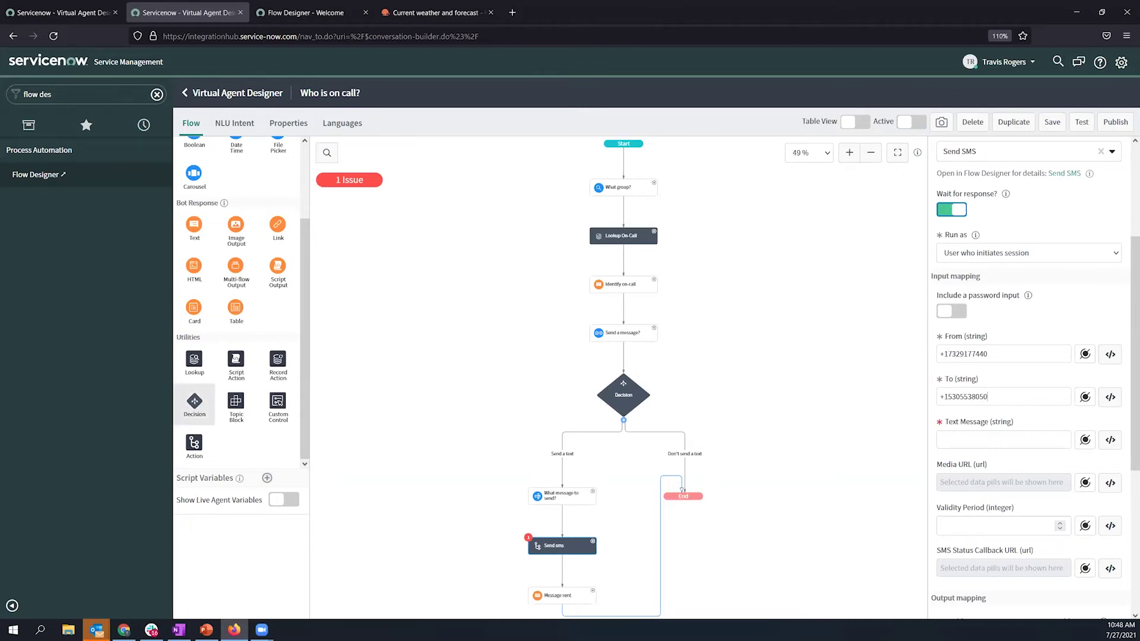
key("alt+Tab")
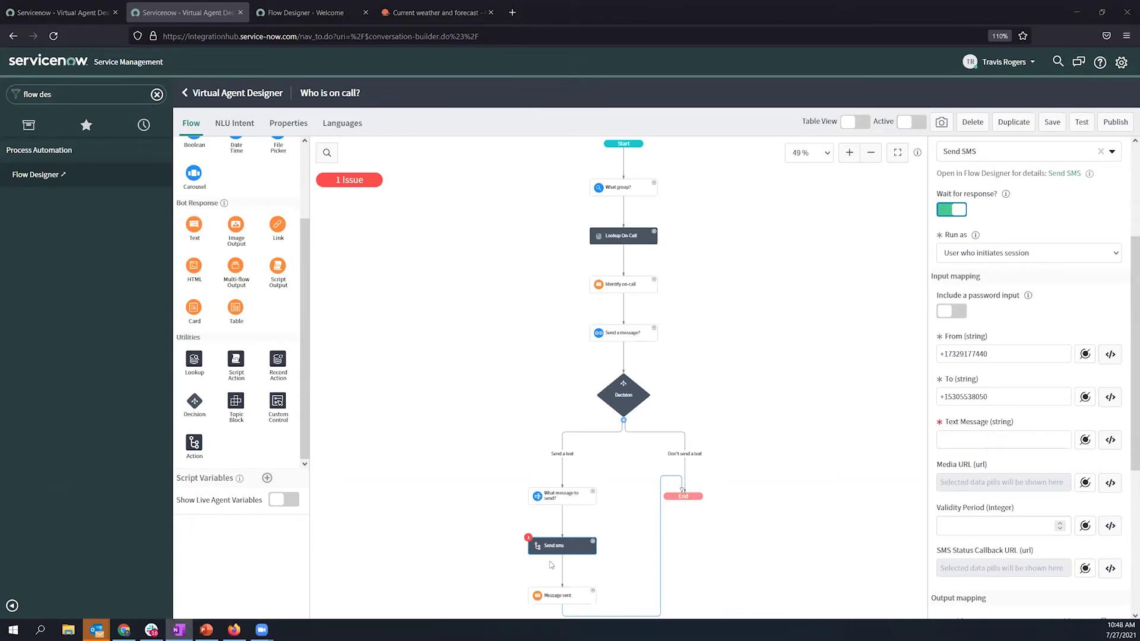
key("alt+Tab")
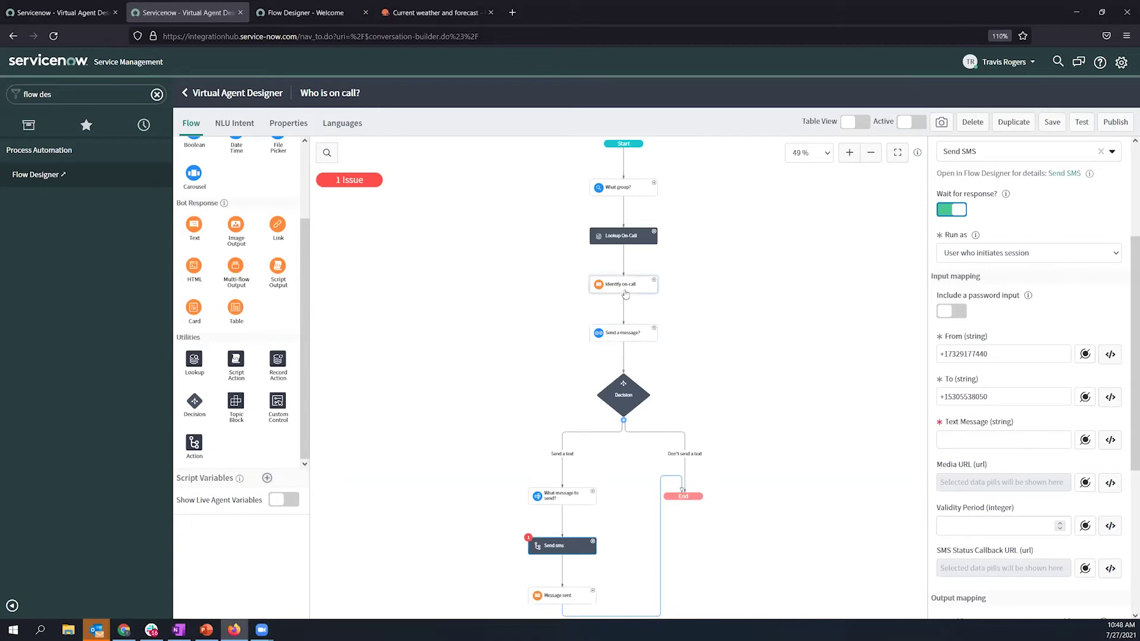
- Map Text Message to the 'What message to send?' input variable and save the topic
left_click(564, 499)
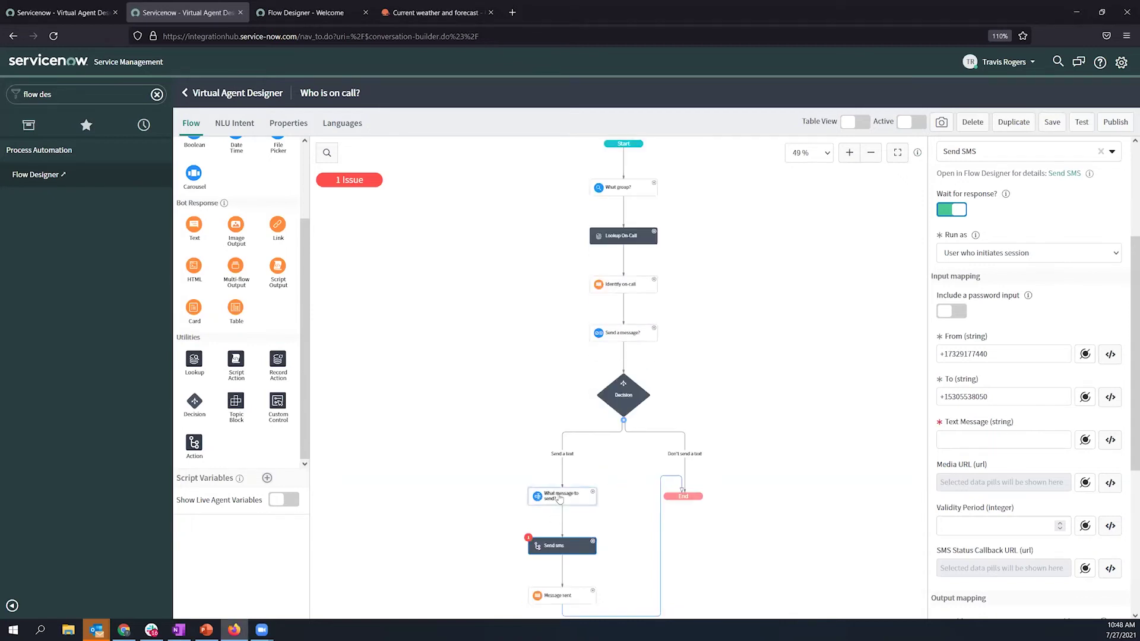
left_click(562, 545)
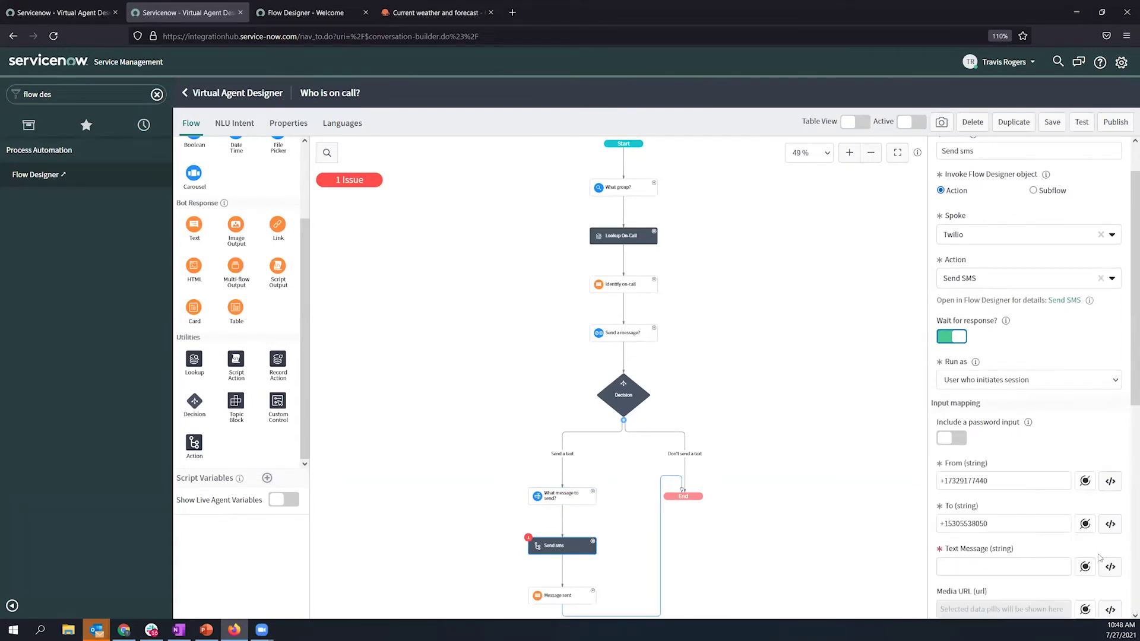
left_click(1084, 566)
left_click(1103, 421)
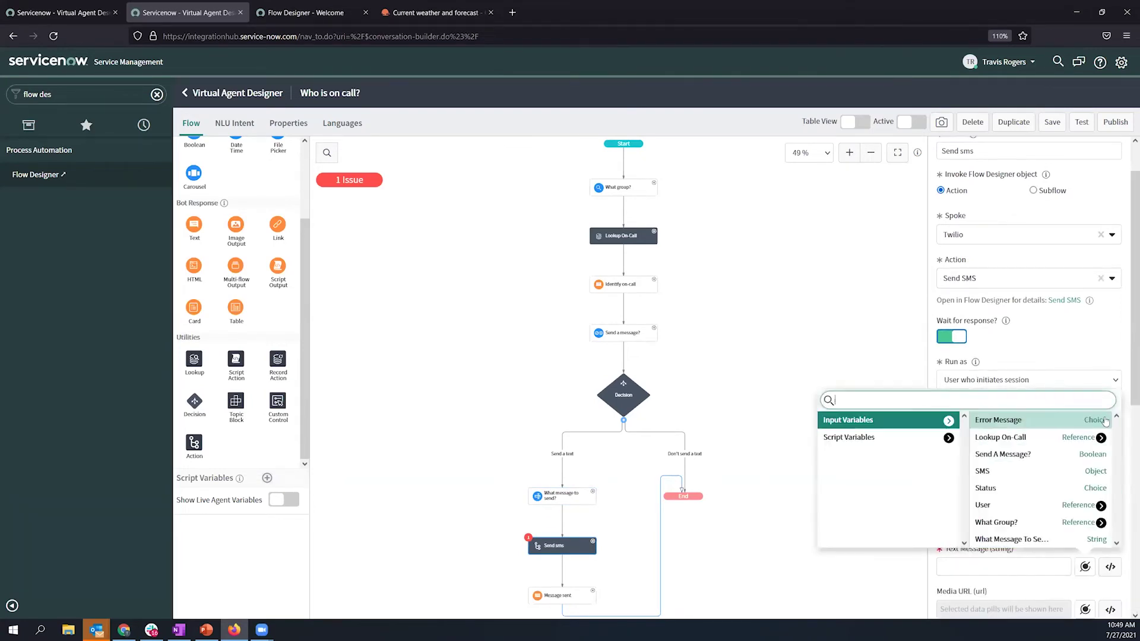
left_click(1045, 544)
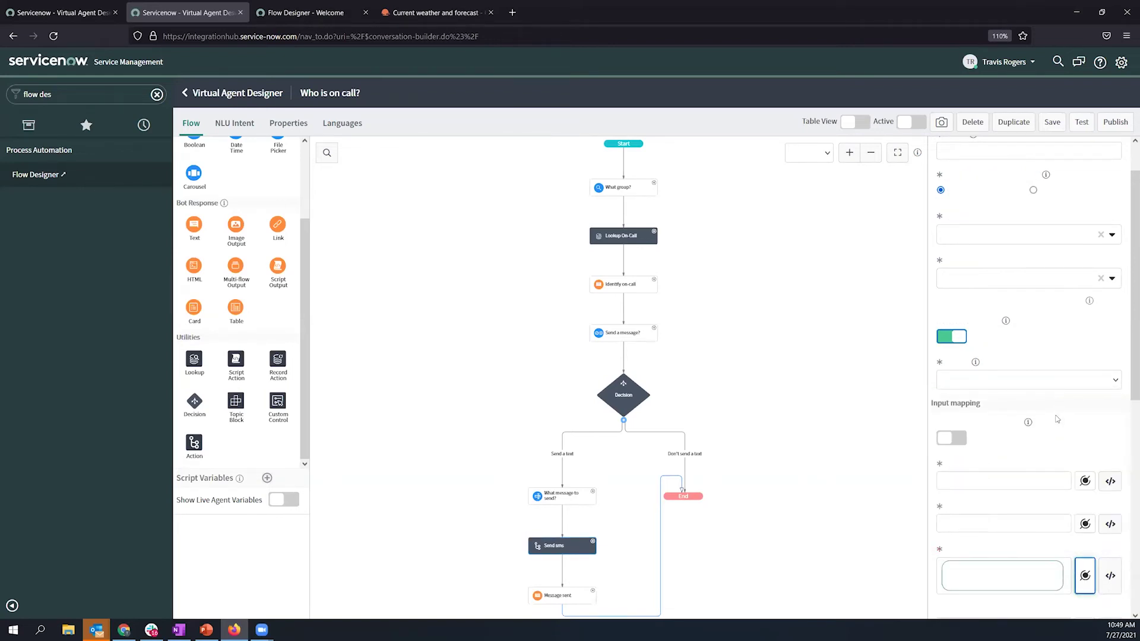
left_click(849, 495)
scroll(680, 410, "up", 2)
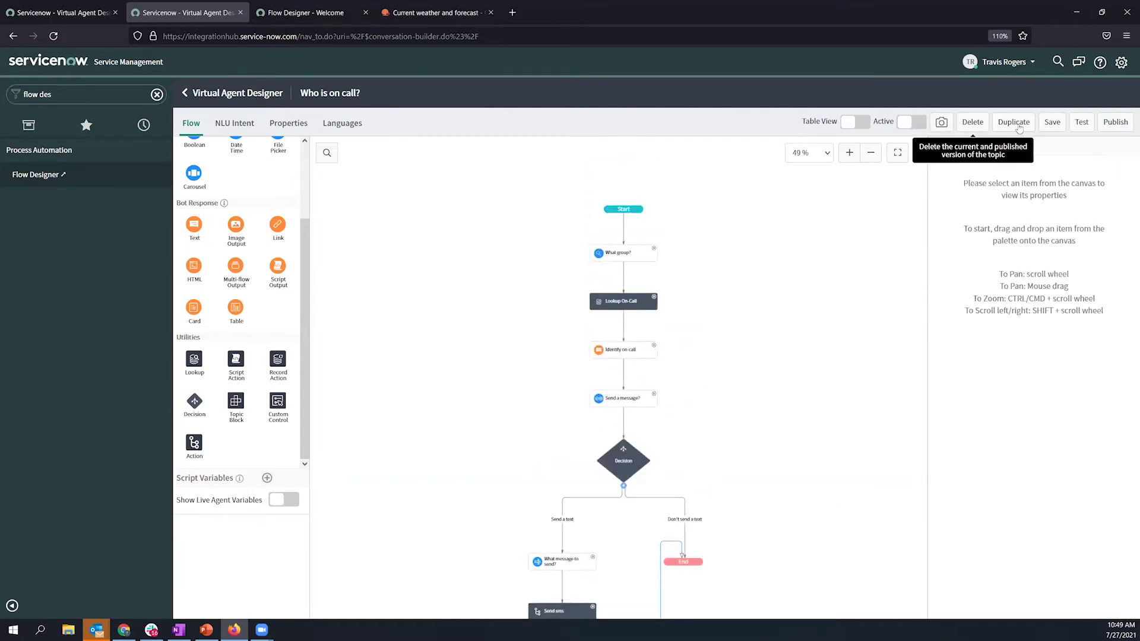
left_click(1051, 122)
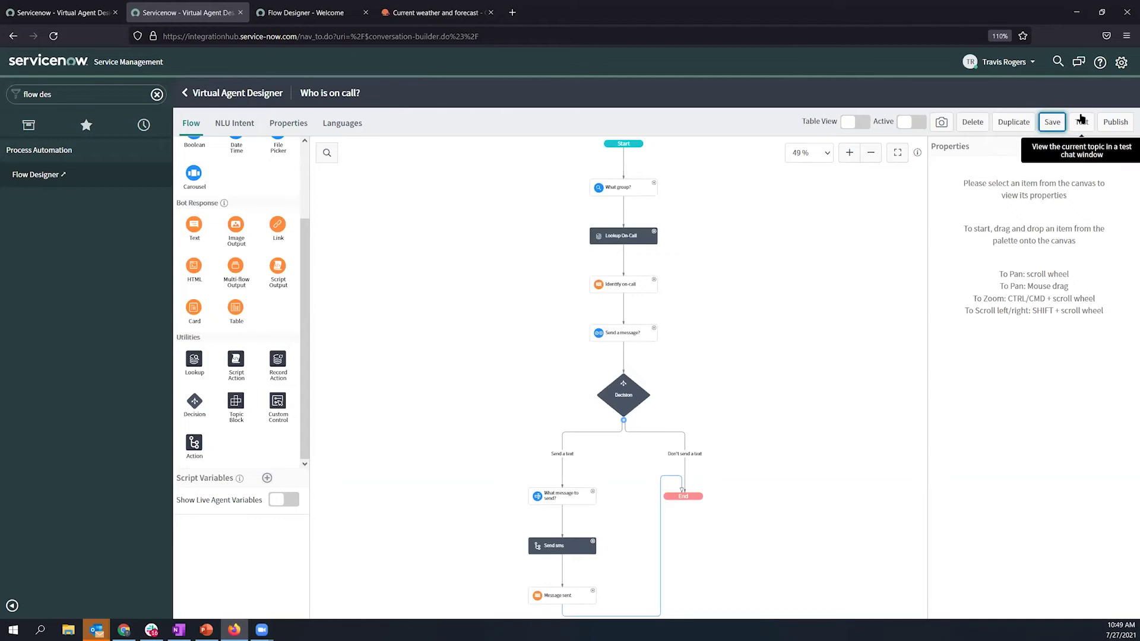
- Duplicate the designer tab to show the topic list, then return to the Who is on call? topic
right_click(210, 19)
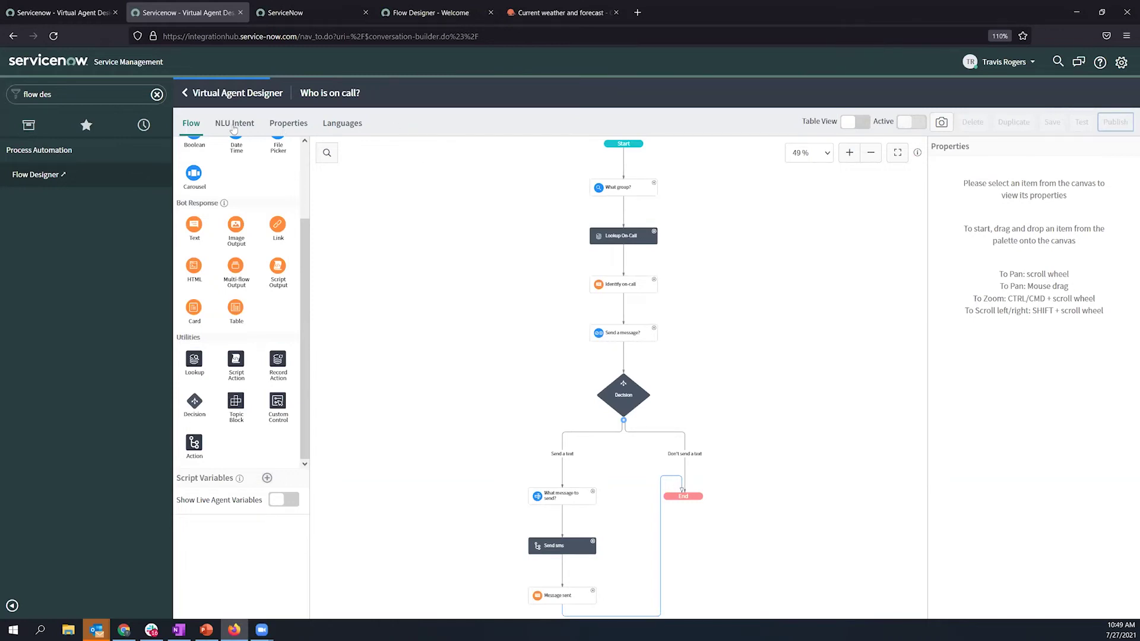
key("ctrl+Tab")
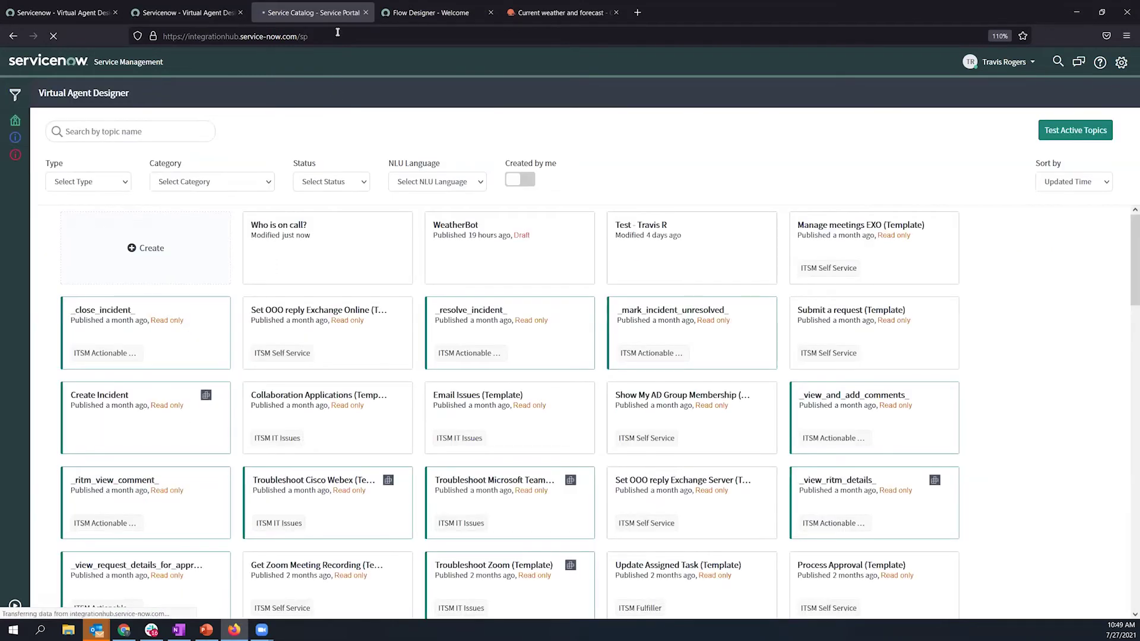
key("ctrl+shift+Tab")
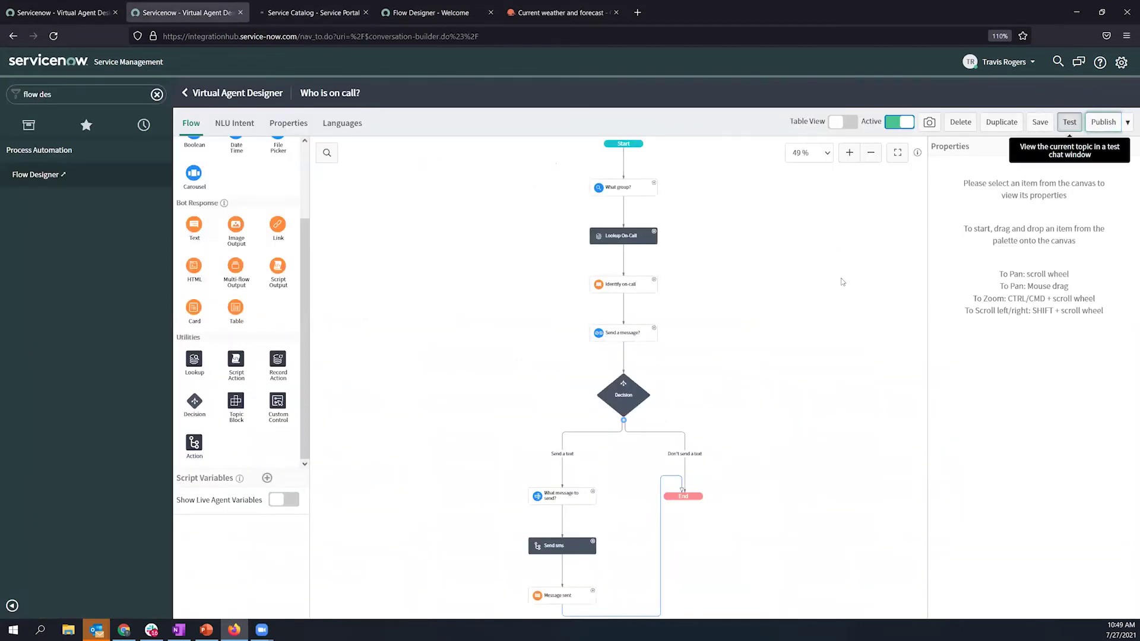
- Open and close a test chat, reload the designer, and reopen the published Who is on call? topic
left_click(1069, 122)
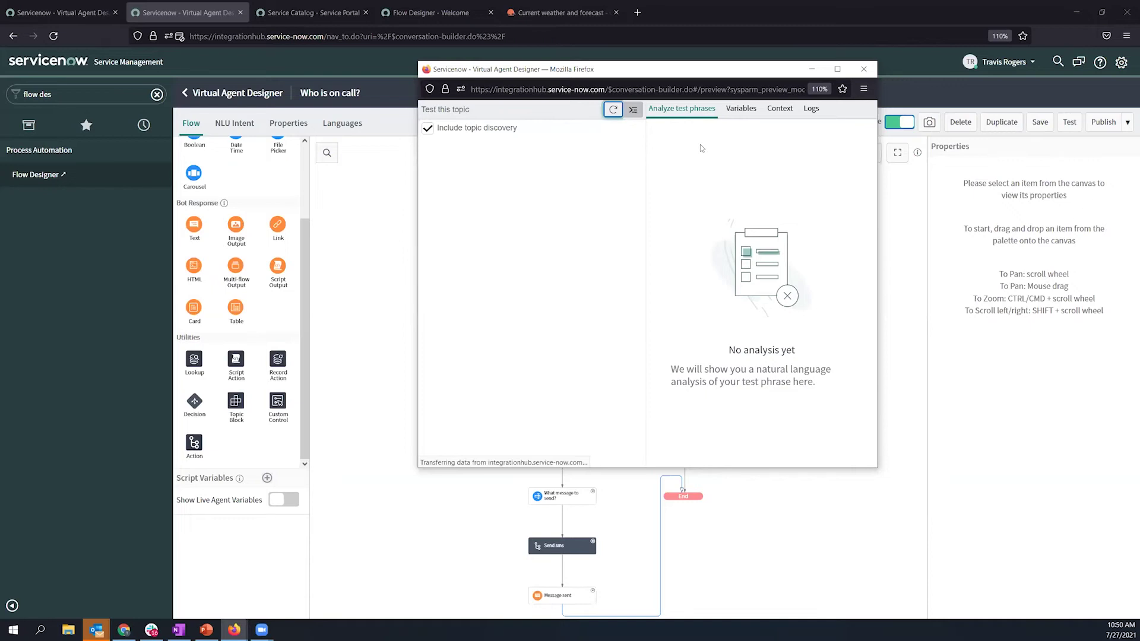
left_click(861, 70)
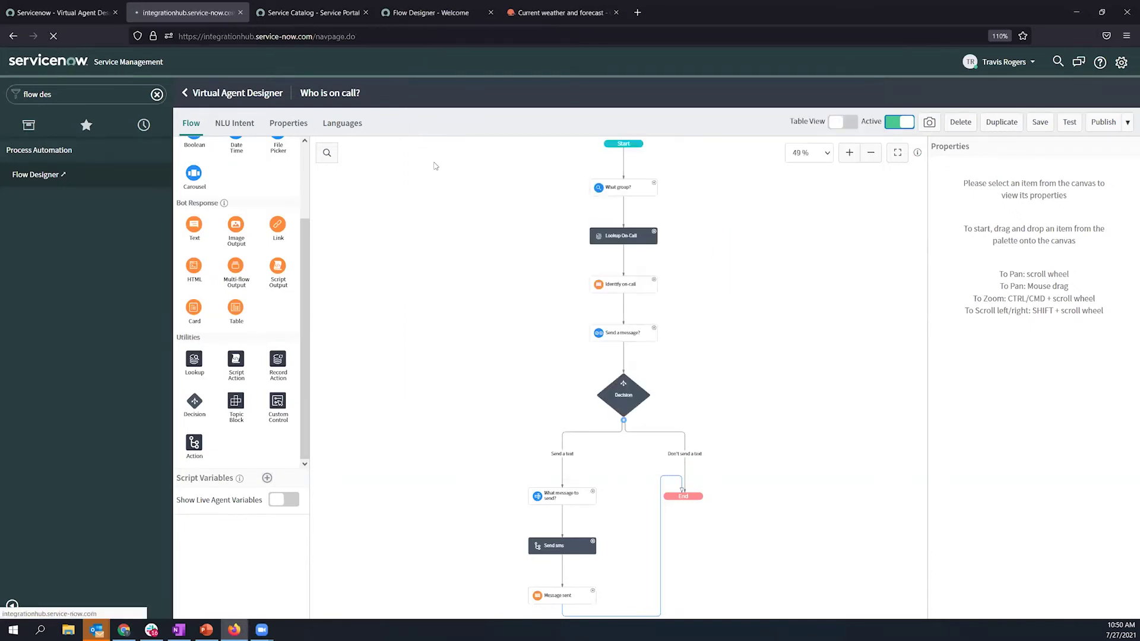
key("F5")
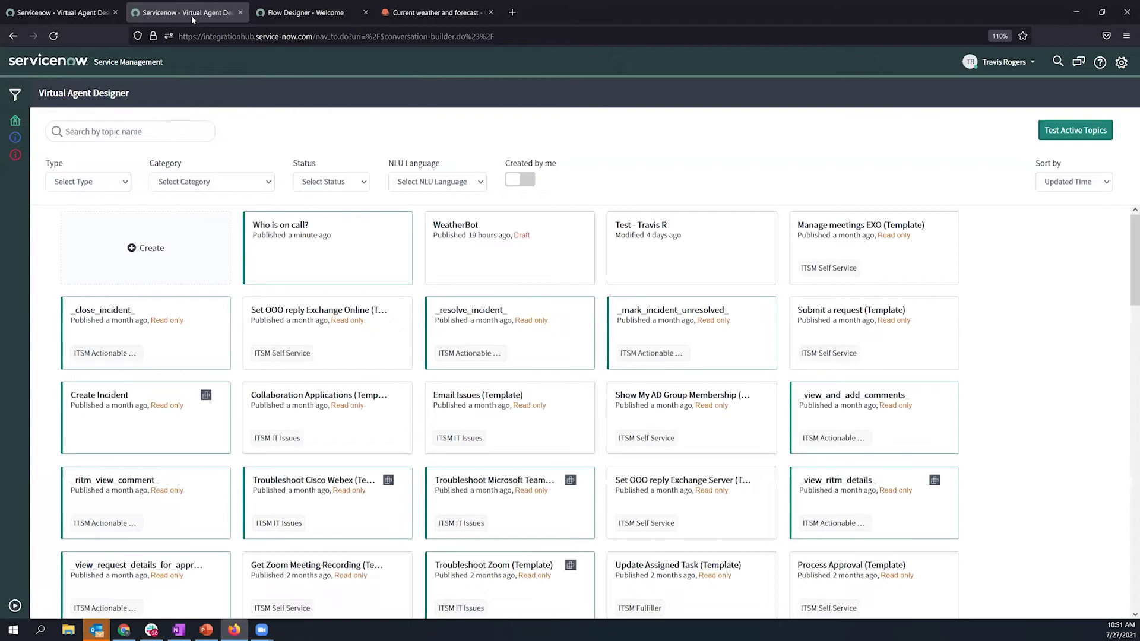
left_click(335, 244)
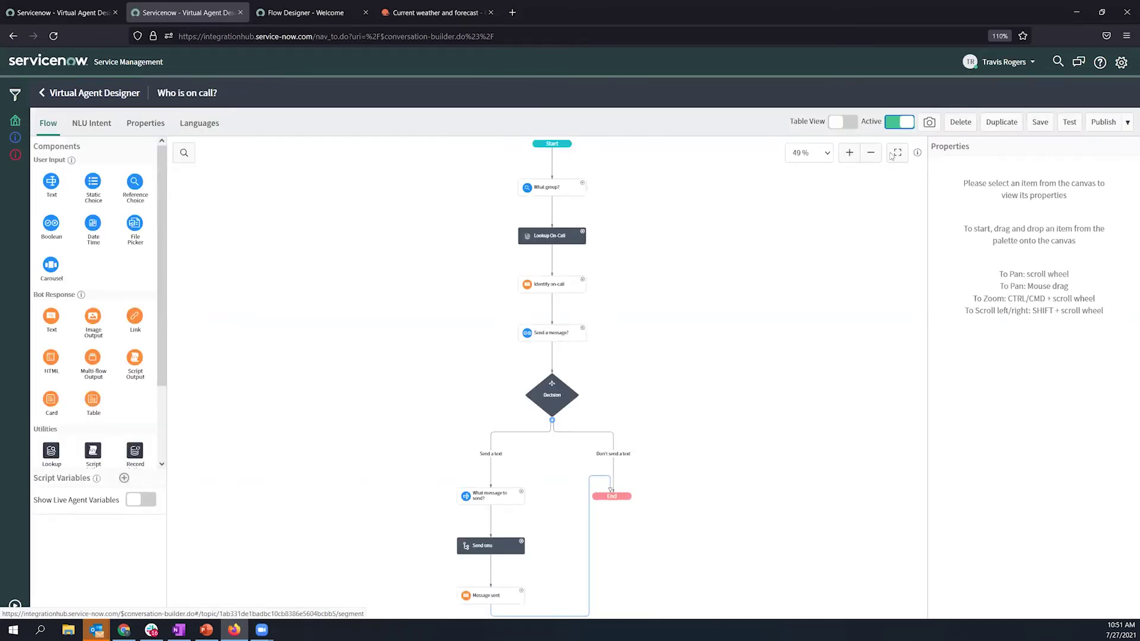
- Start a test chat and trigger the Who is on call? topic by asking 'who is on call'
left_click(1056, 125)
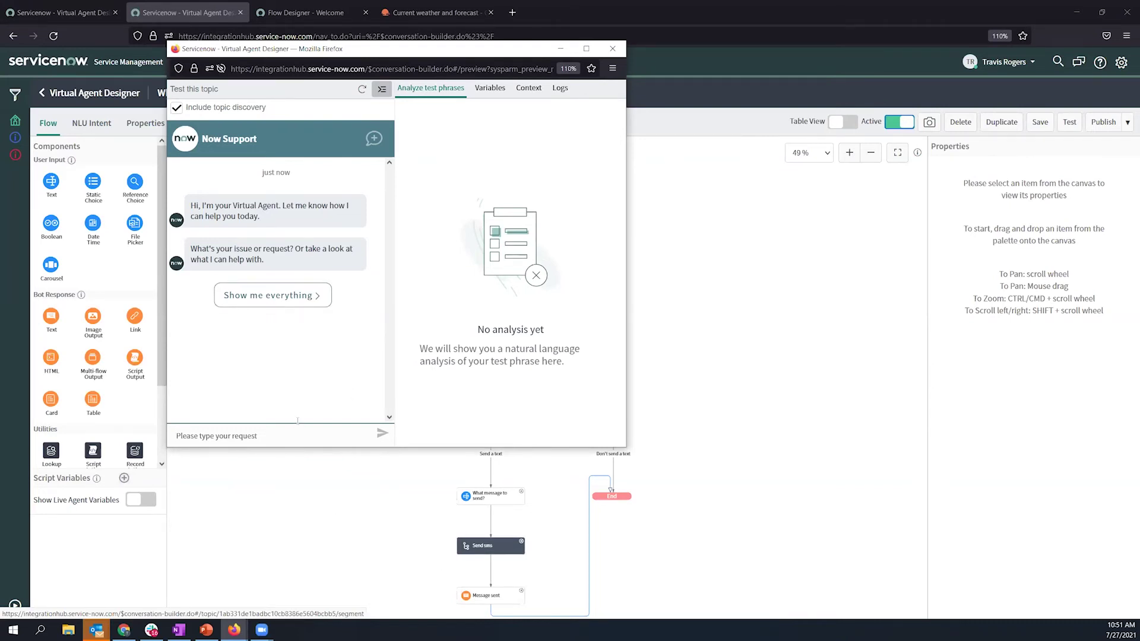
type("who is nh")
type("n call")
key("Return")
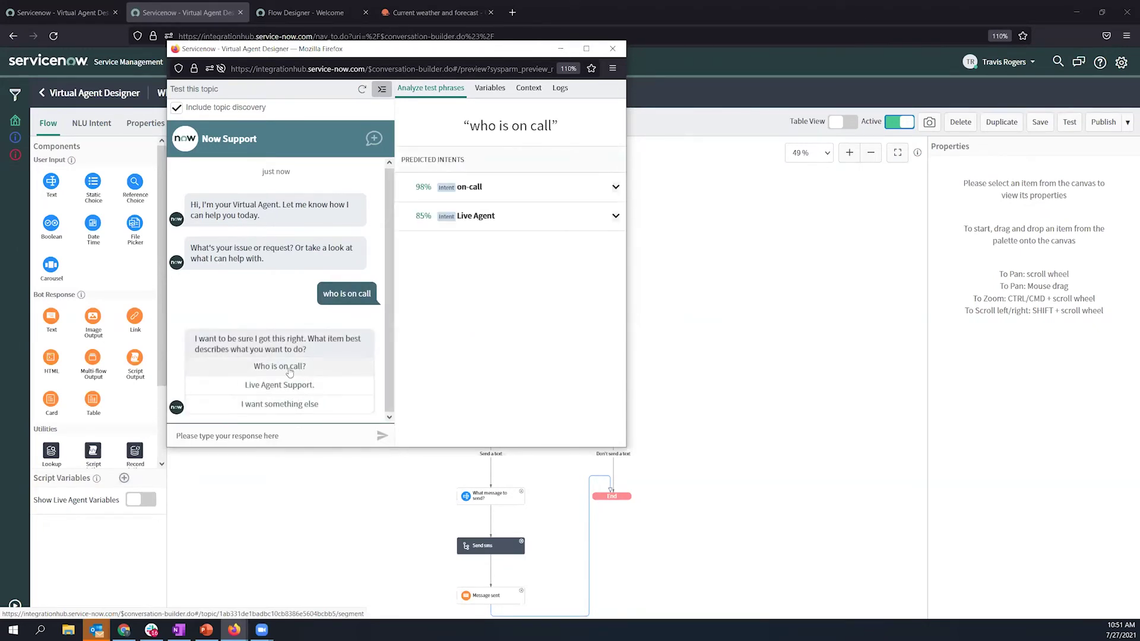
key("Return")
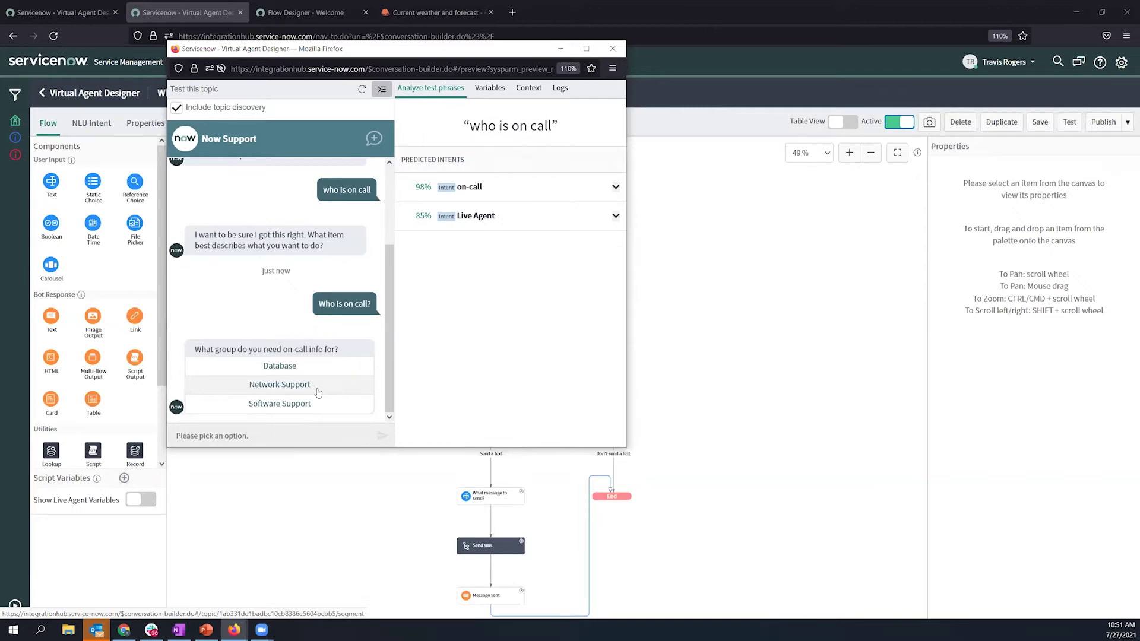
- Choose Network Support, agree to message the on-call contact, and send them a text
left_click(319, 392)
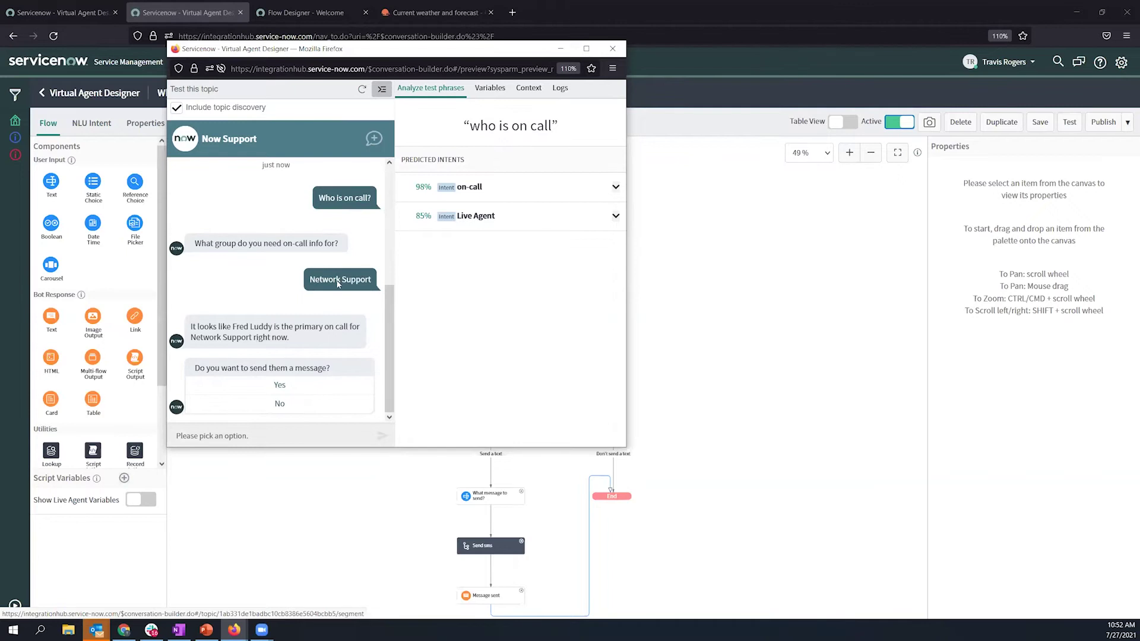
left_click(279, 384)
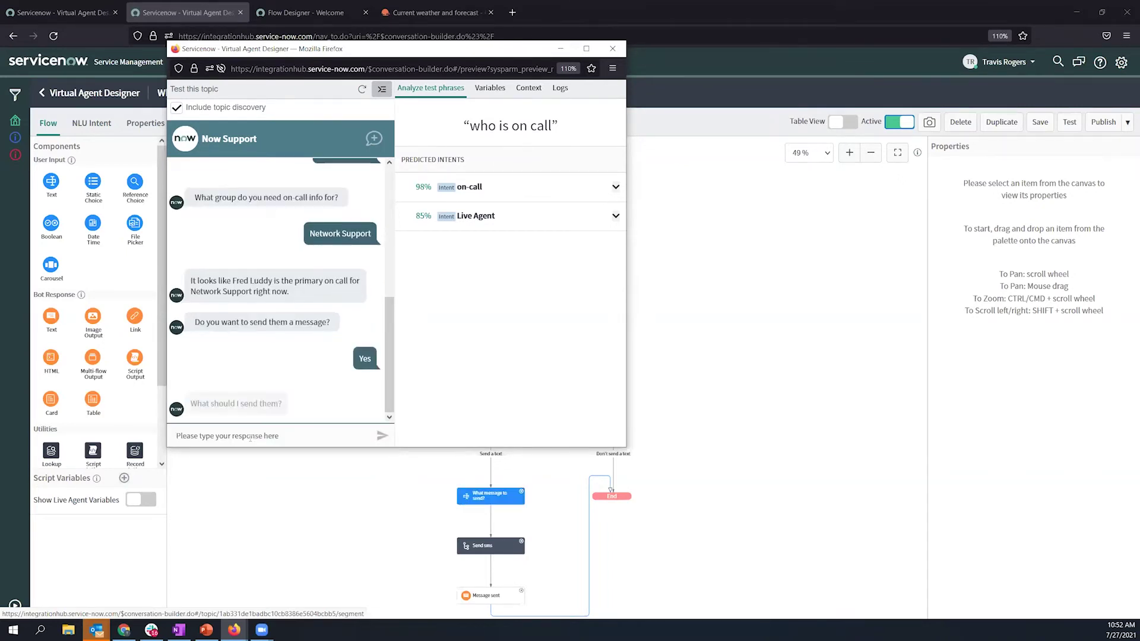
type("heyooo fred we need you")
key("Return")
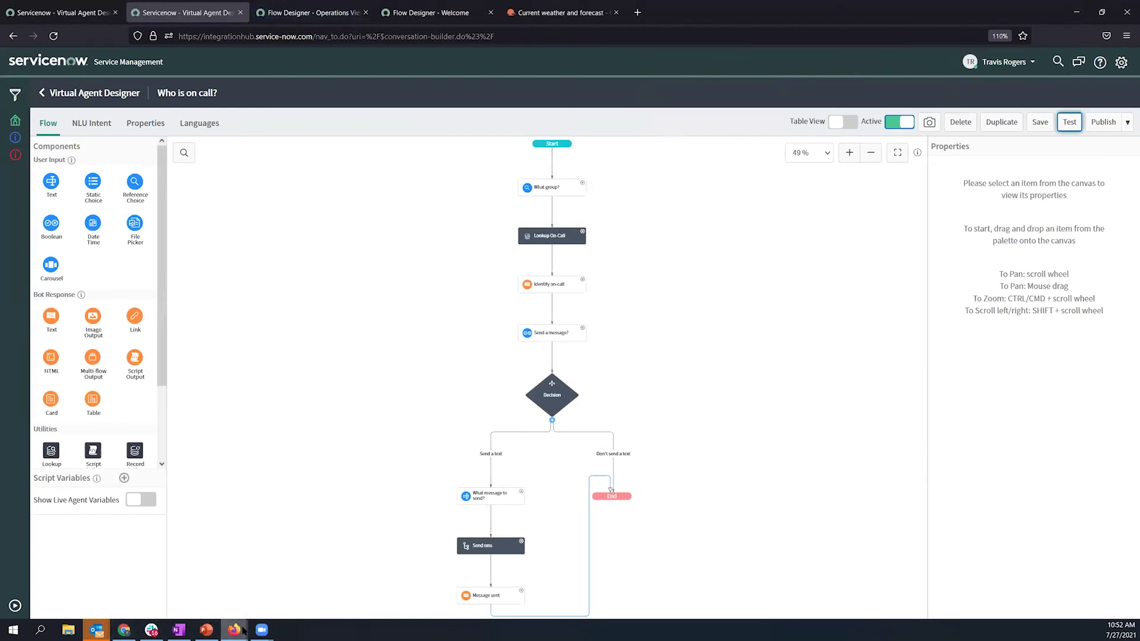
- Review the preview-only action note and 'Message sent!' confirmation in the test chat, then close it
mouse_move(234, 629)
left_click(285, 579)
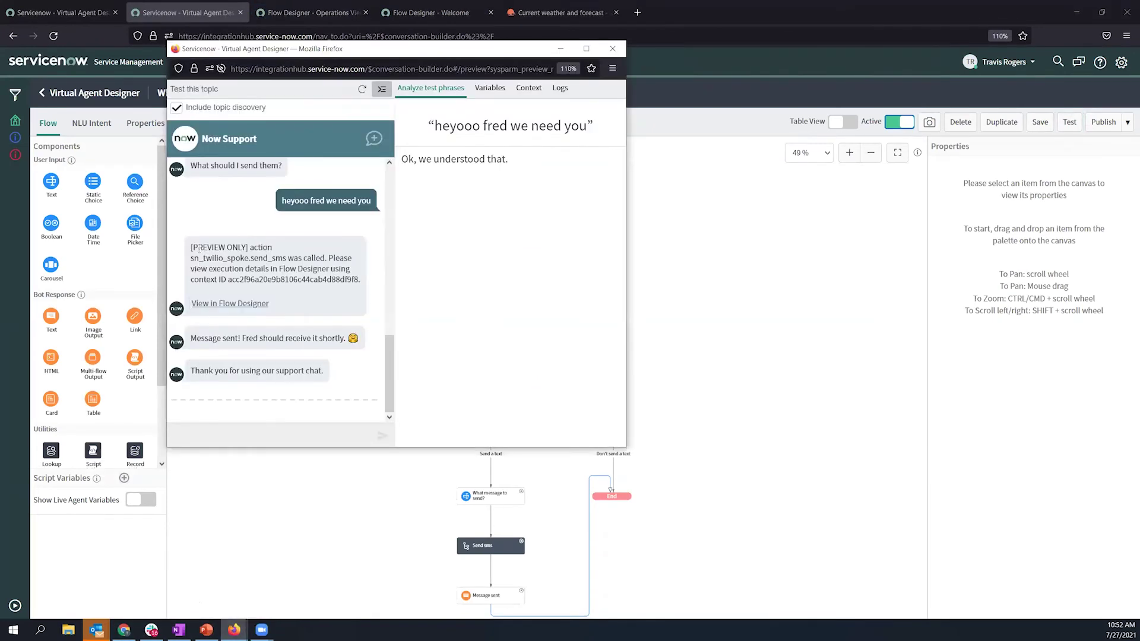
left_click_drag(198, 247, 292, 304)
left_click(292, 303)
left_click_drag(232, 350, 364, 344)
left_click(308, 344)
left_click(613, 49)
- Check the flow execution details, then close them and return to the Who is on call? topic
left_click(283, 7)
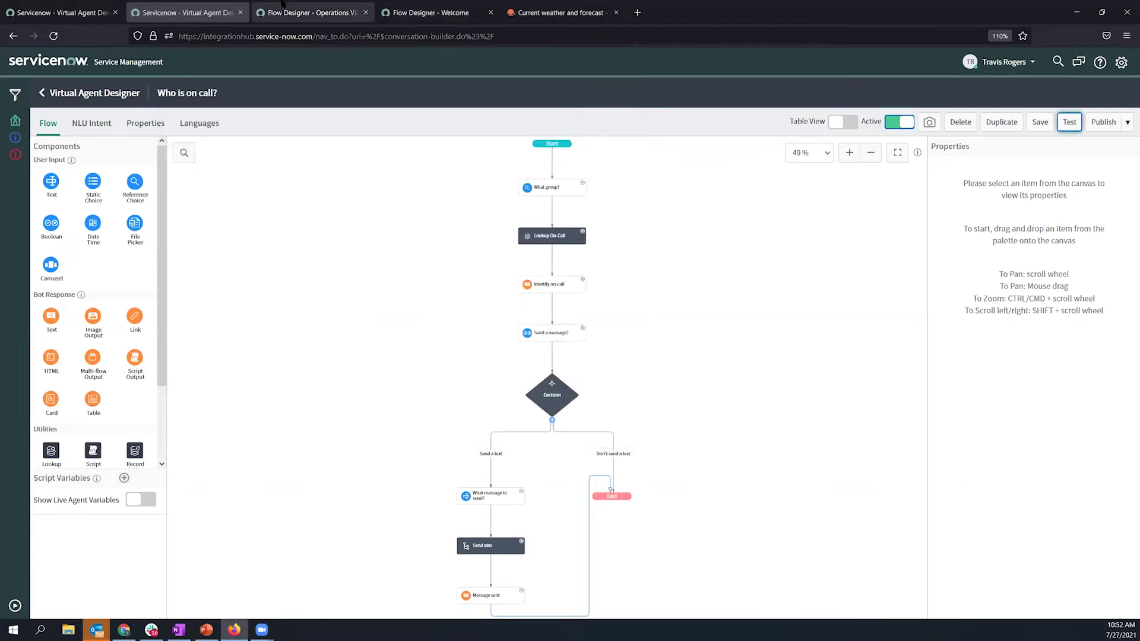
left_click(226, 5)
left_click(366, 13)
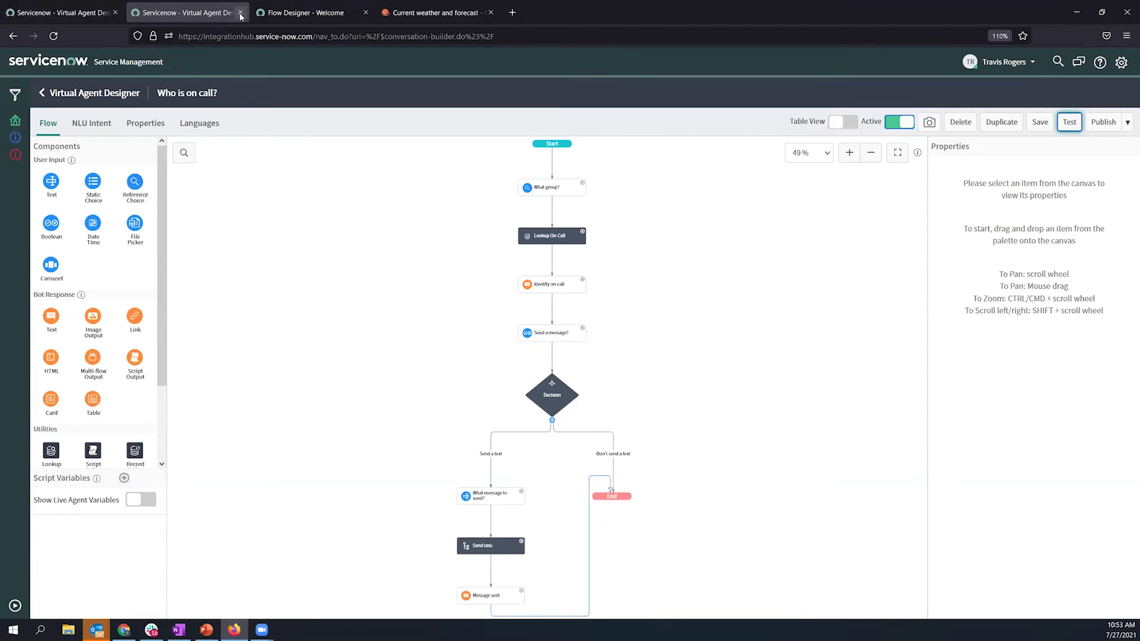
- Create a new Flow Designer action named WeatherBot2 from the actions list
left_click(103, 12)
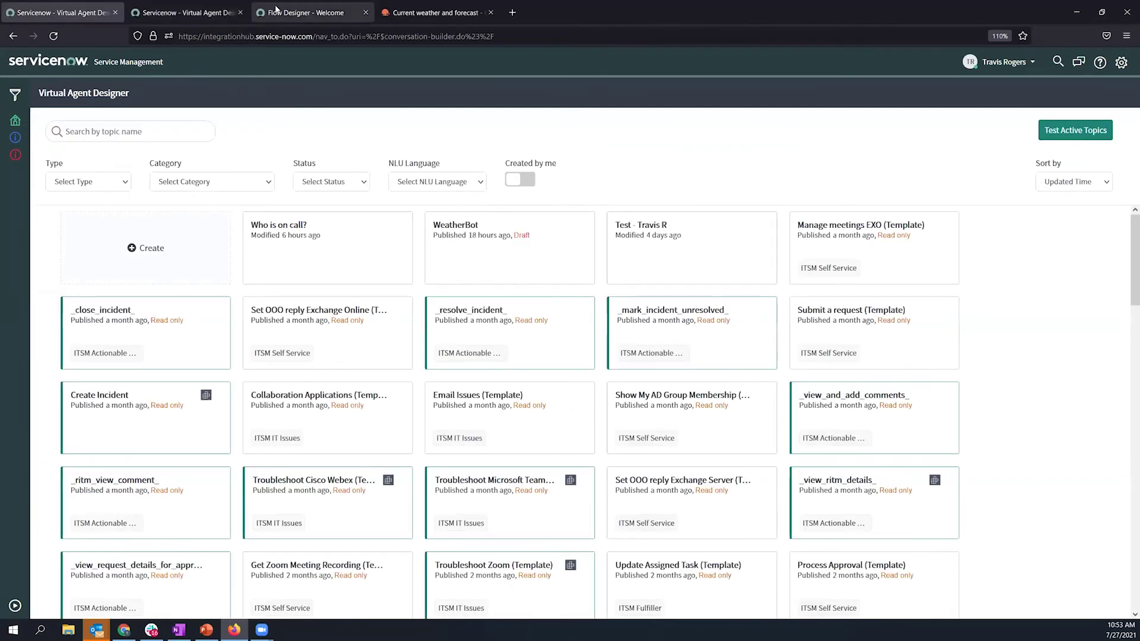
left_click(260, 13)
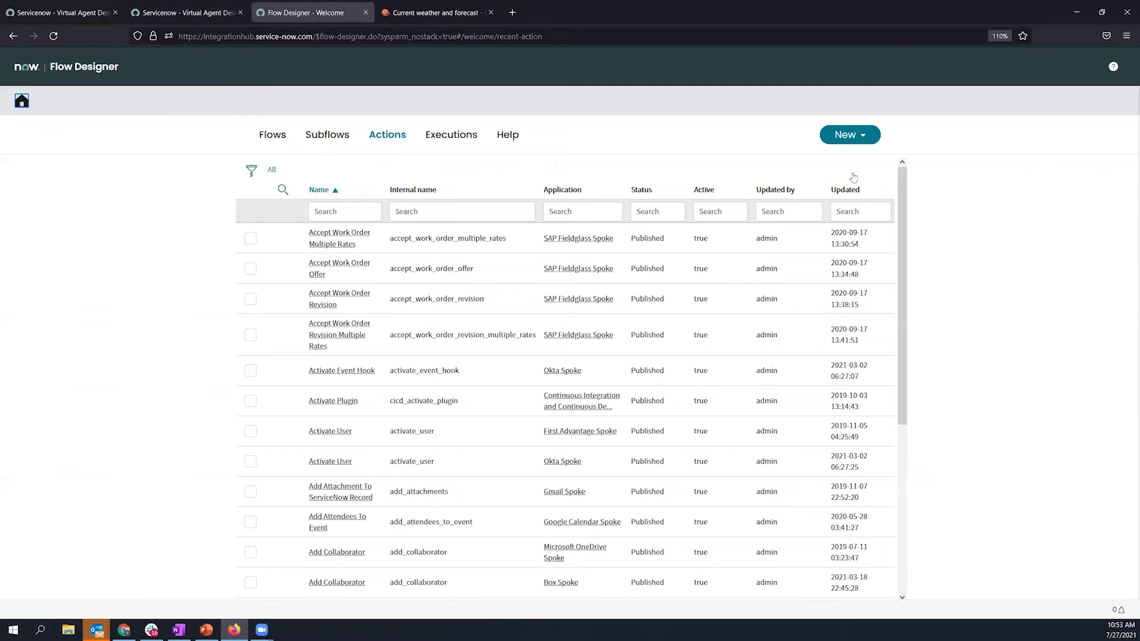
left_click(850, 135)
left_click(863, 194)
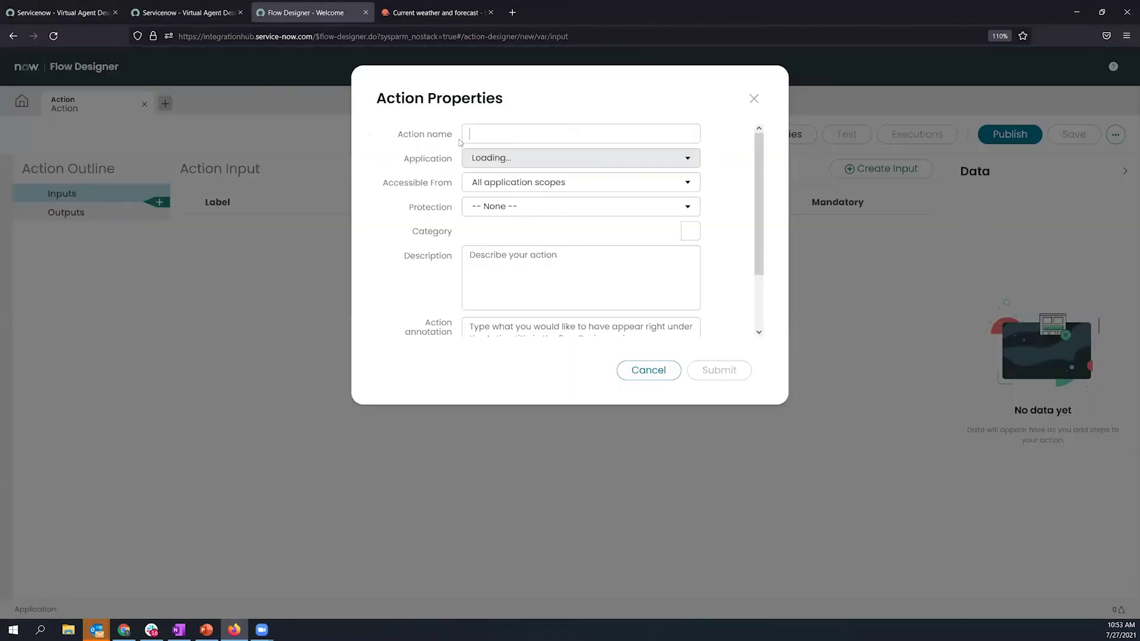
type("Weat")
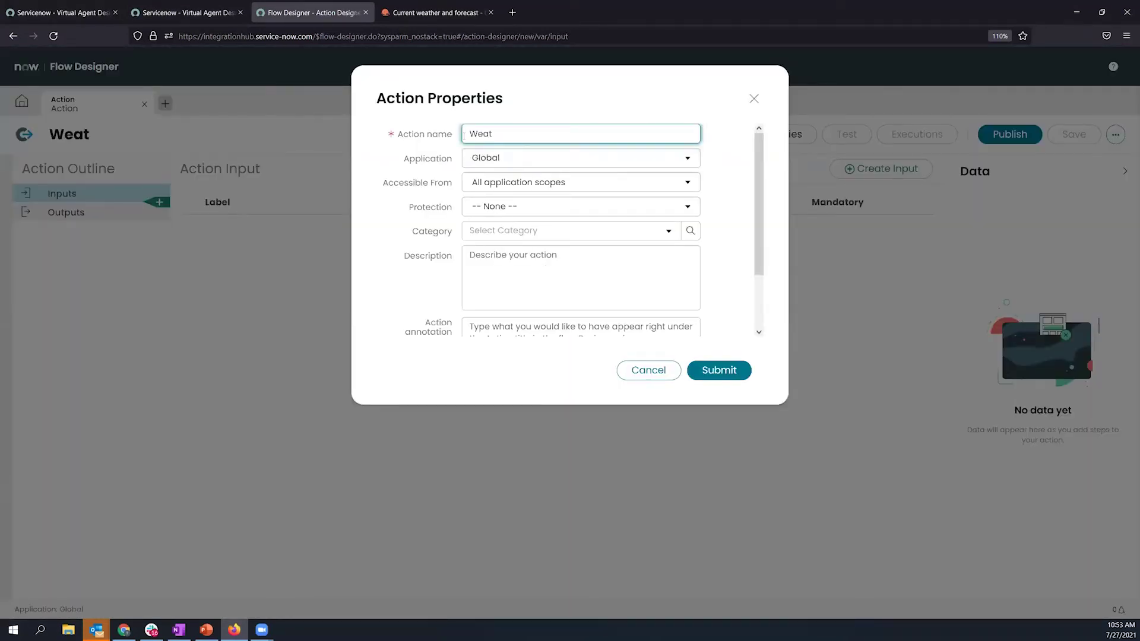
type("herBot2")
left_click(732, 371)
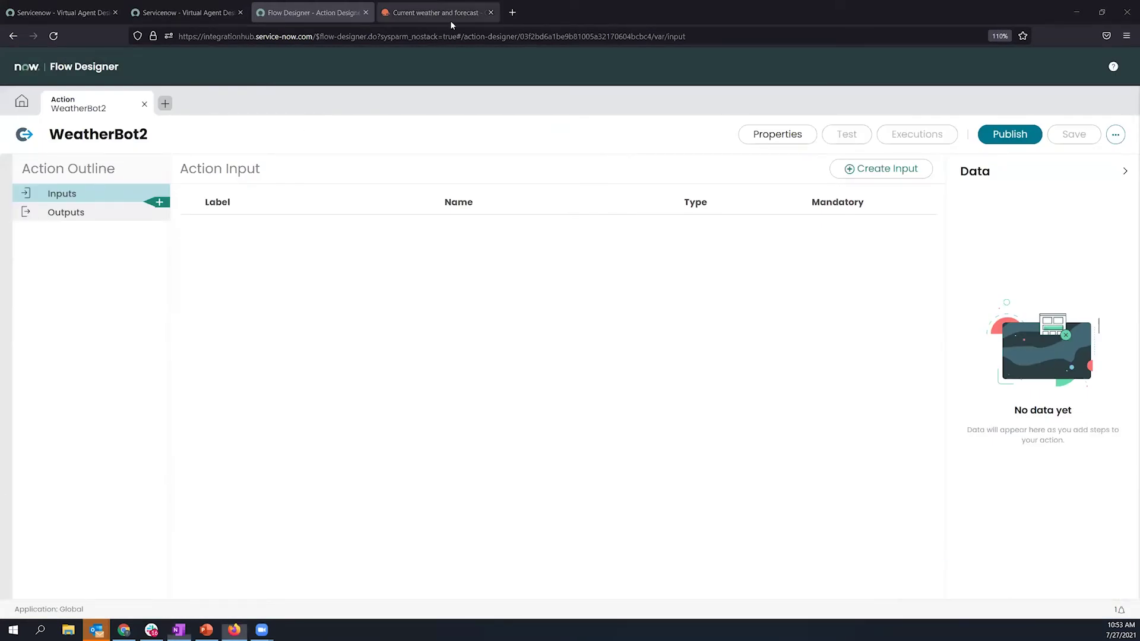
- Browse the OpenWeather current weather page and its Guide listing the weather products
left_click(389, 14)
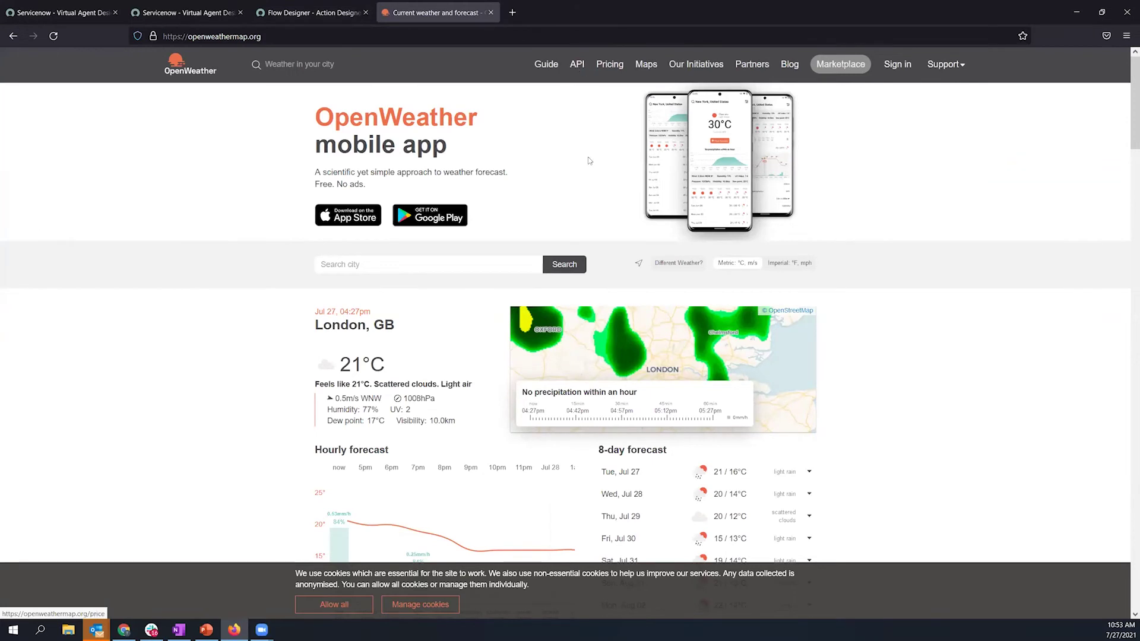
scroll(285, 306, "down", 1)
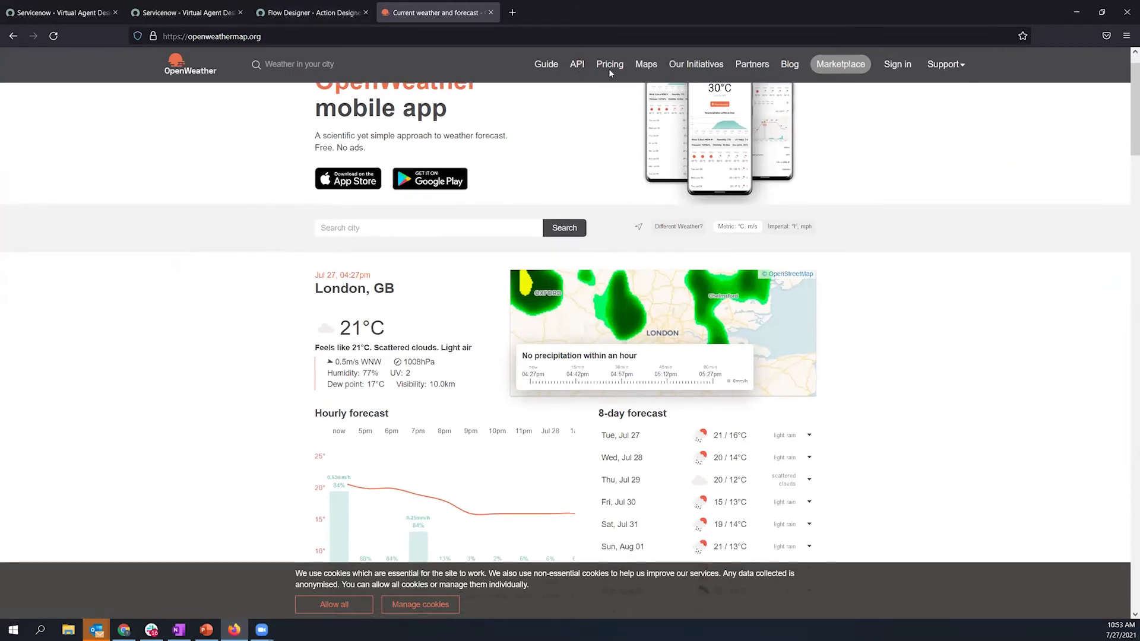
scroll(550, 69, "down", 2)
left_click(532, 73)
scroll(154, 155, "up", 3)
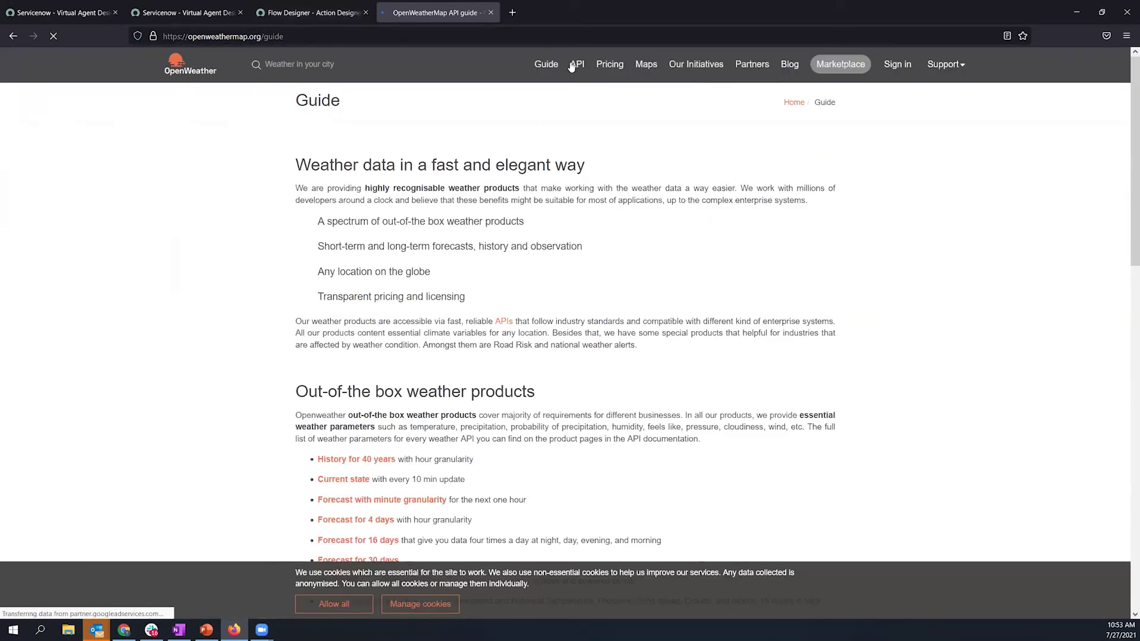
scroll(198, 251, "down", 3)
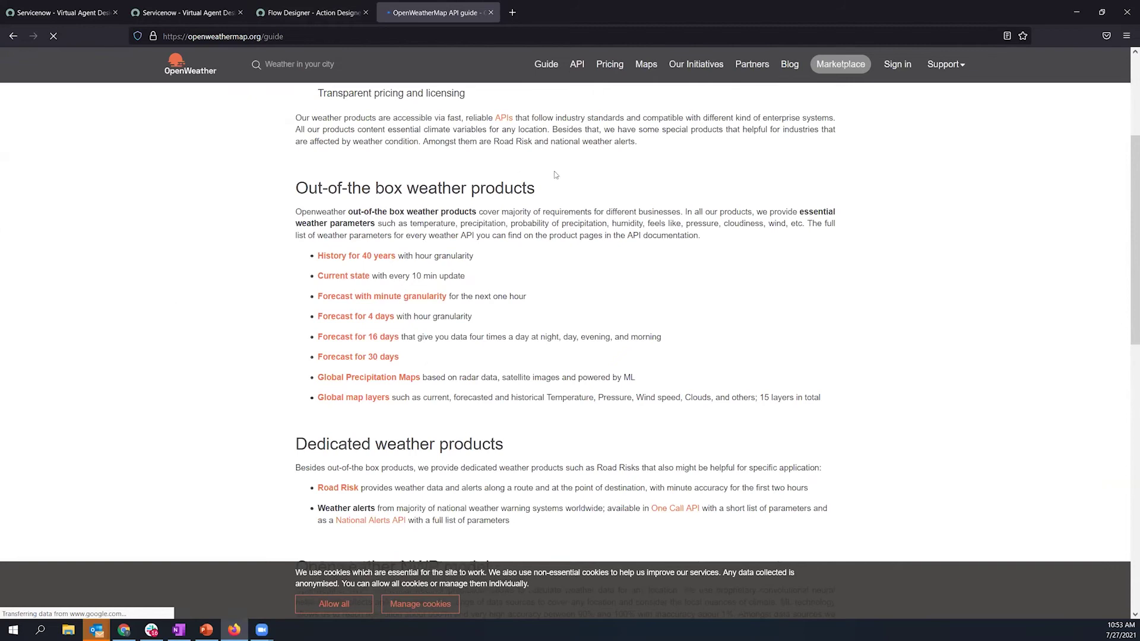
scroll(399, 158, "down", 2)
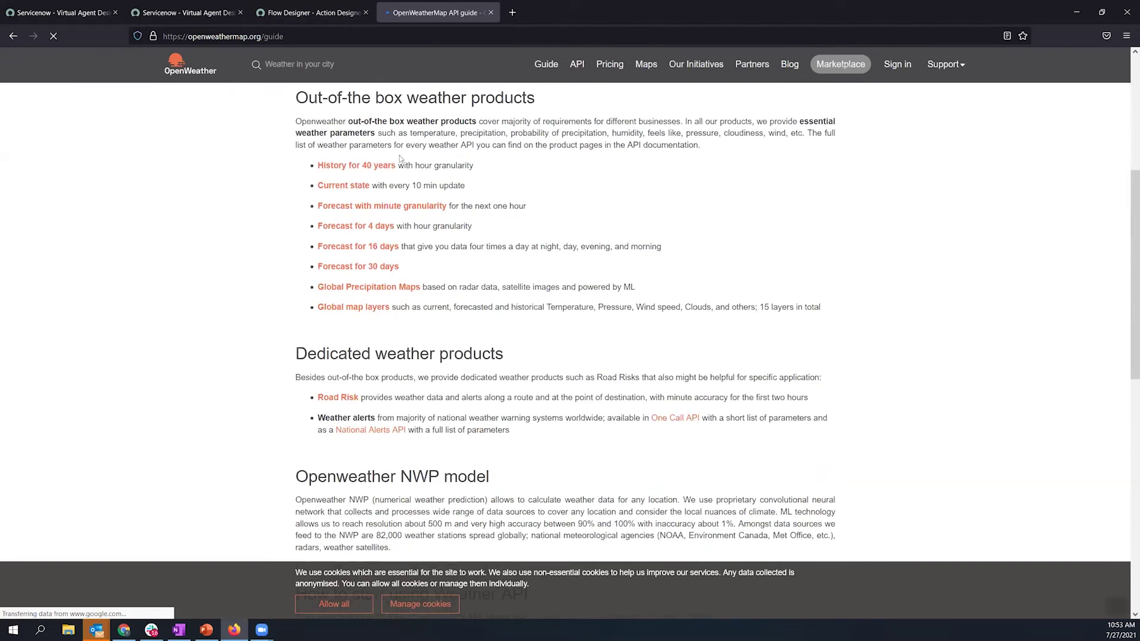
scroll(254, 232, "up", 3)
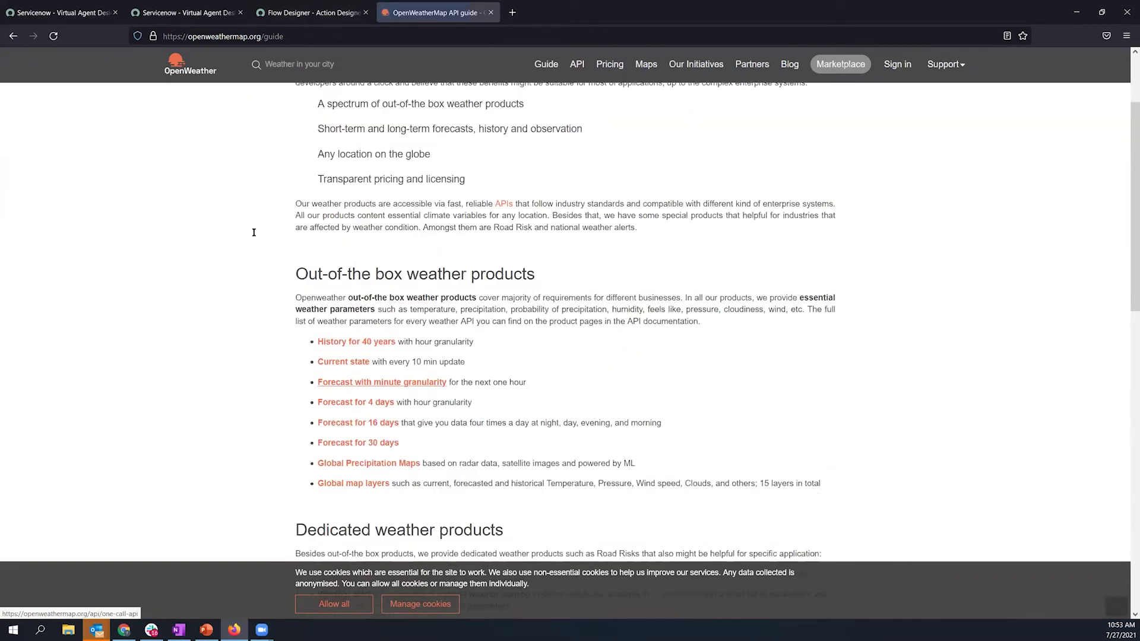
- Label the first WeatherBot2 input City
key("ctrl+Page_Up")
double_click(204, 233)
type("City")
left_click(887, 174)
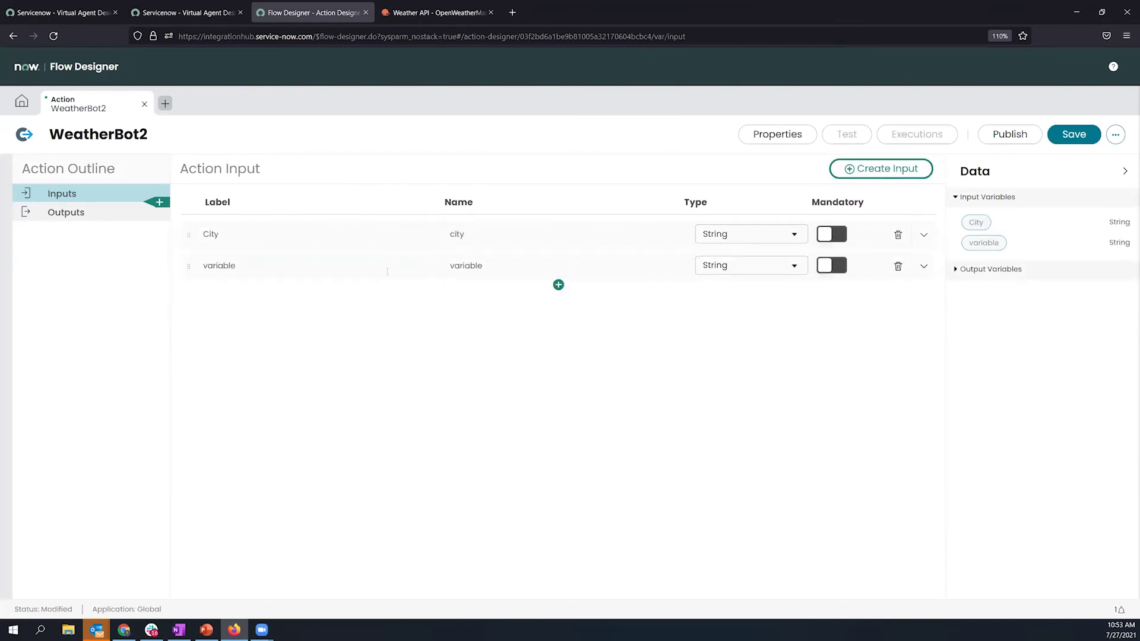
- Add Wind, Humidity and Temp string inputs alongside City
left_click(892, 178)
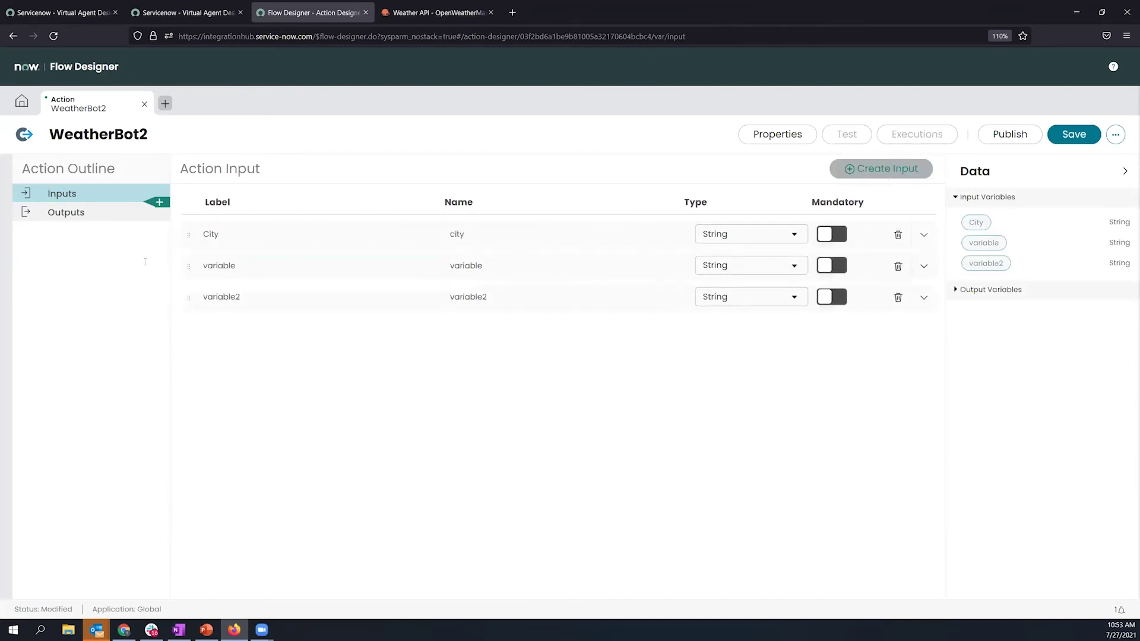
type("Widn")
key("BackSpace")
key("BackSpace")
type("nd")
key("Tab")
type("Humidity")
key("Tab")
type("Temp")
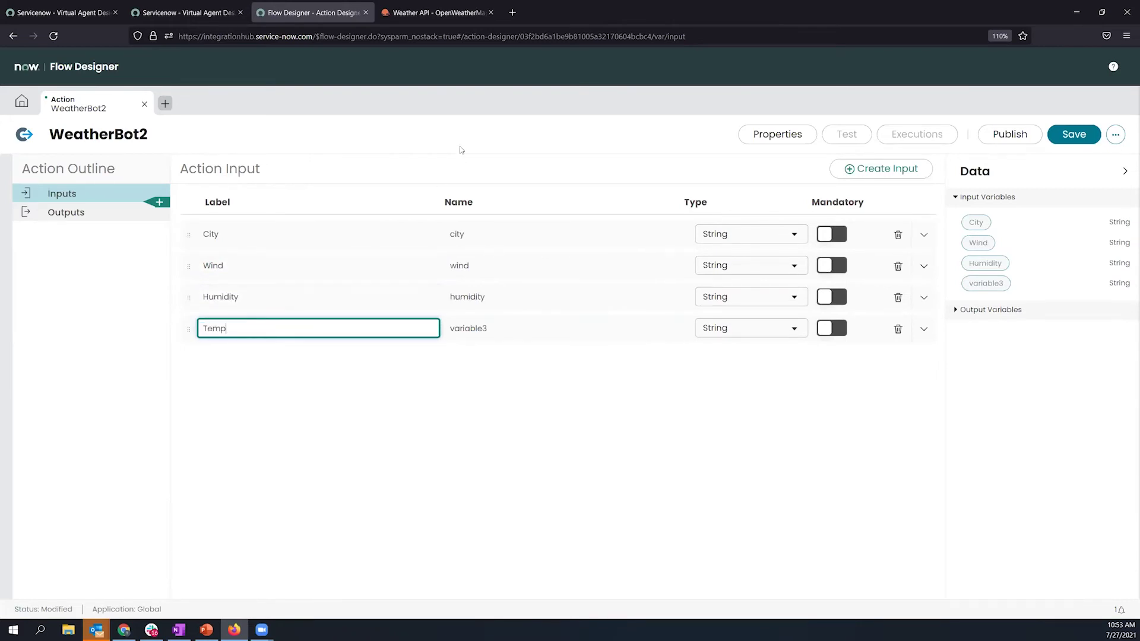
left_click(356, 224)
left_click(90, 216)
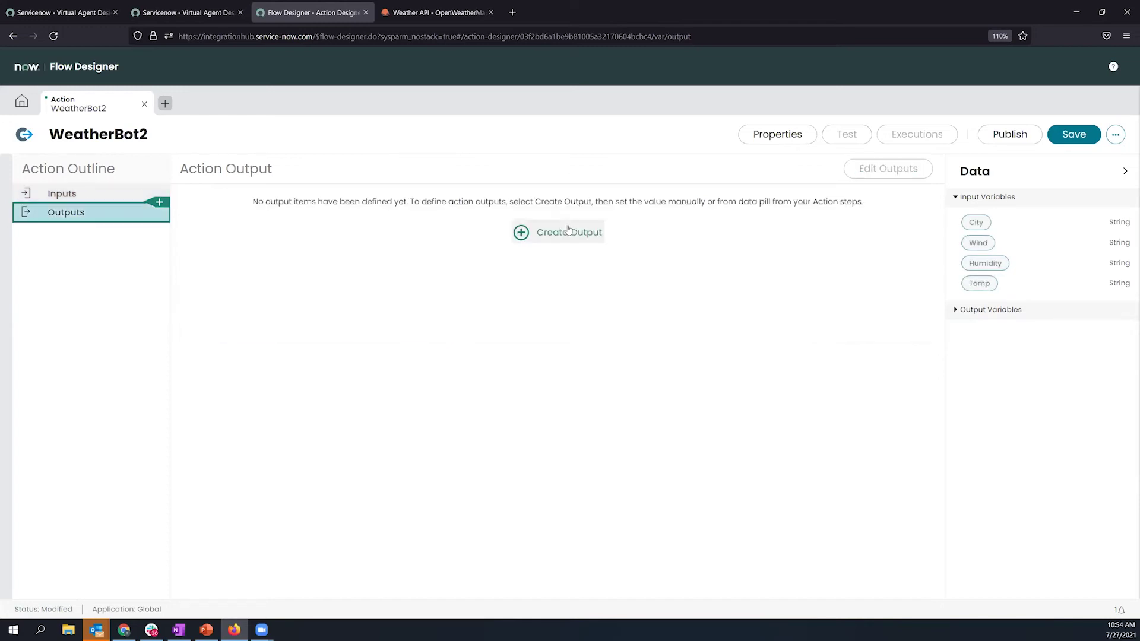
- Create four output rows and set the first to label City, name city
left_click(546, 235)
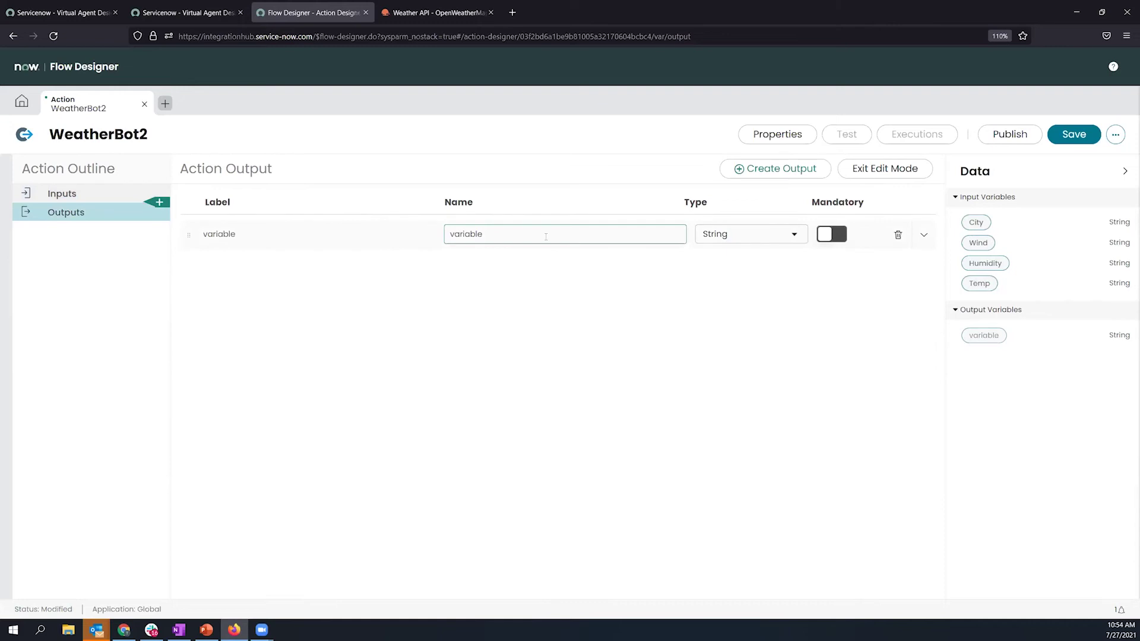
left_click(785, 207)
double_click(821, 175)
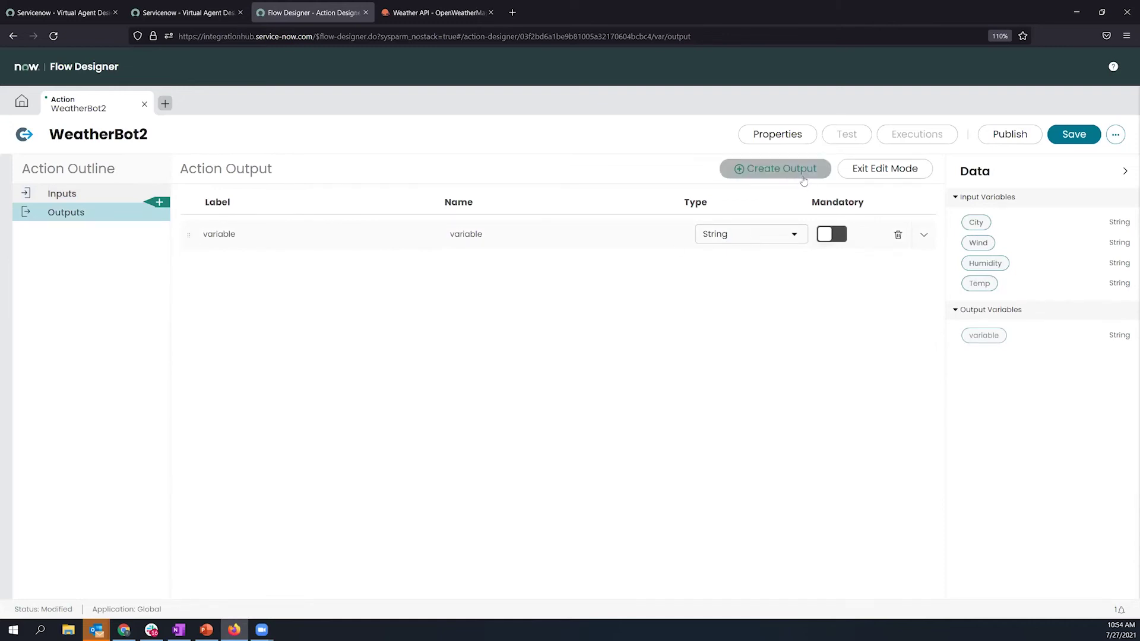
left_click(87, 214)
key("ctrl+a")
type("CVty")
key("Tab")
key("BackSpace")
type("city")
key("Tab")
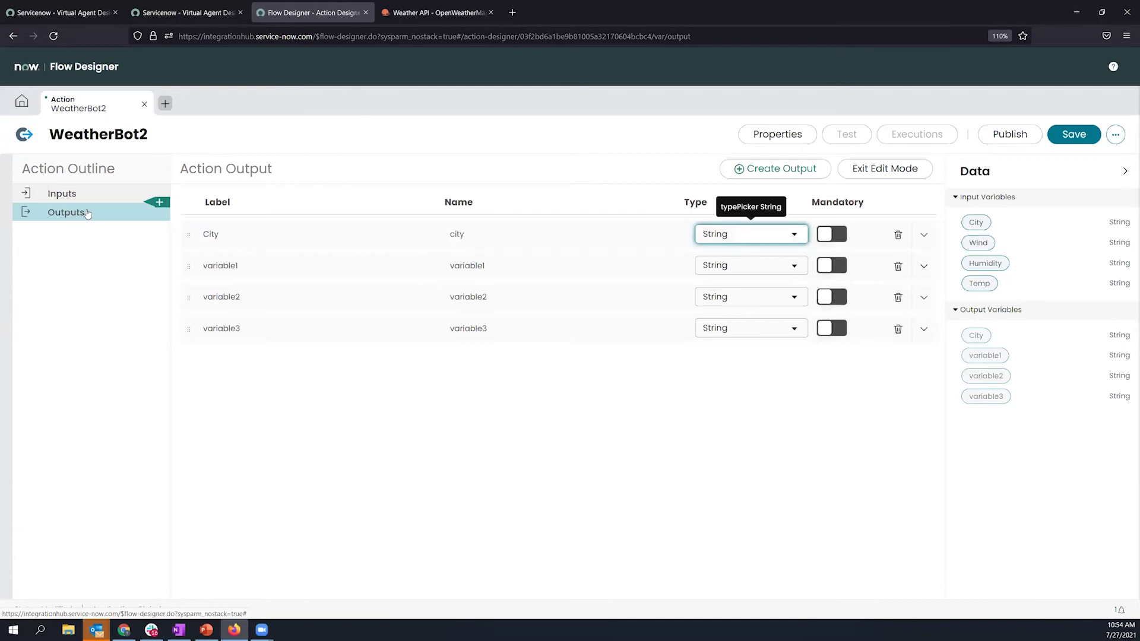
- Set the remaining outputs to Humidity/humidity, Wind/wind and Temp/temp
key("Tab")
key("Tab")
key("Tab")
key("Tab")
type("Humidity")
key("Tab")
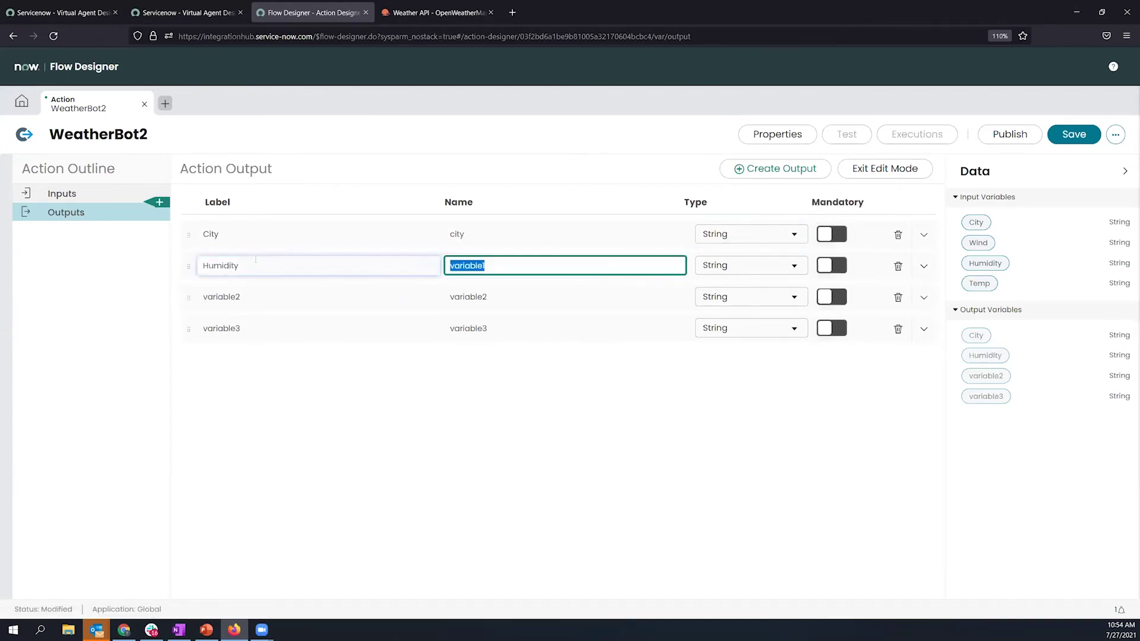
type("humidity")
key("Tab")
key("Tab")
key("Tab")
key("Tab")
key("Tab")
type("Wind")
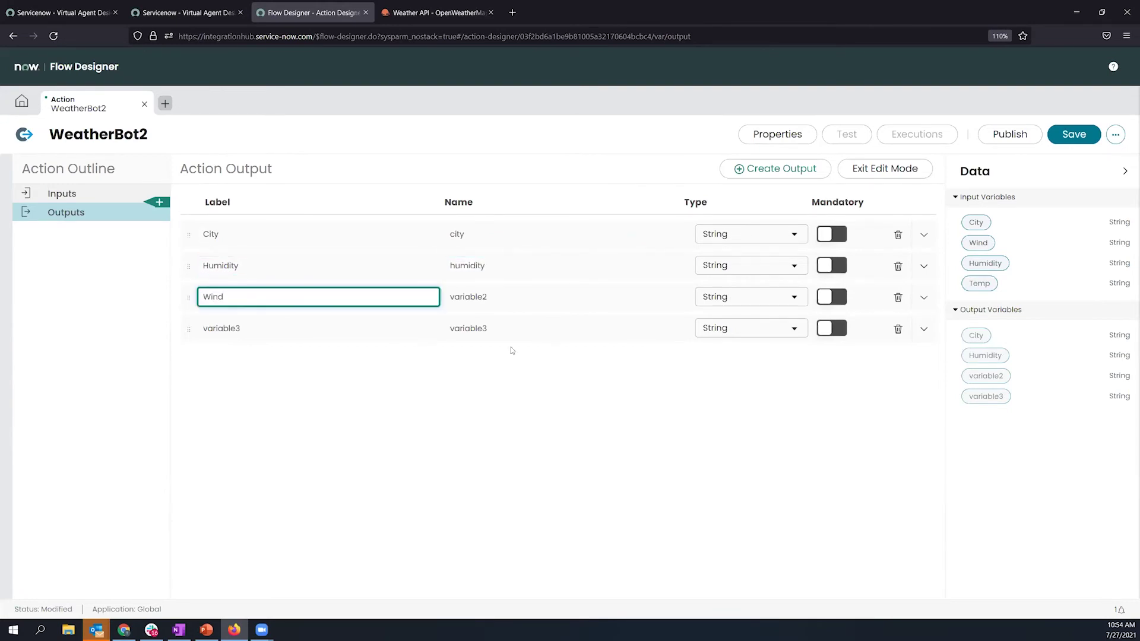
key("Tab")
type("wind")
key("Tab")
key("Tab")
key("Tab")
key("Tab")
key("Tab")
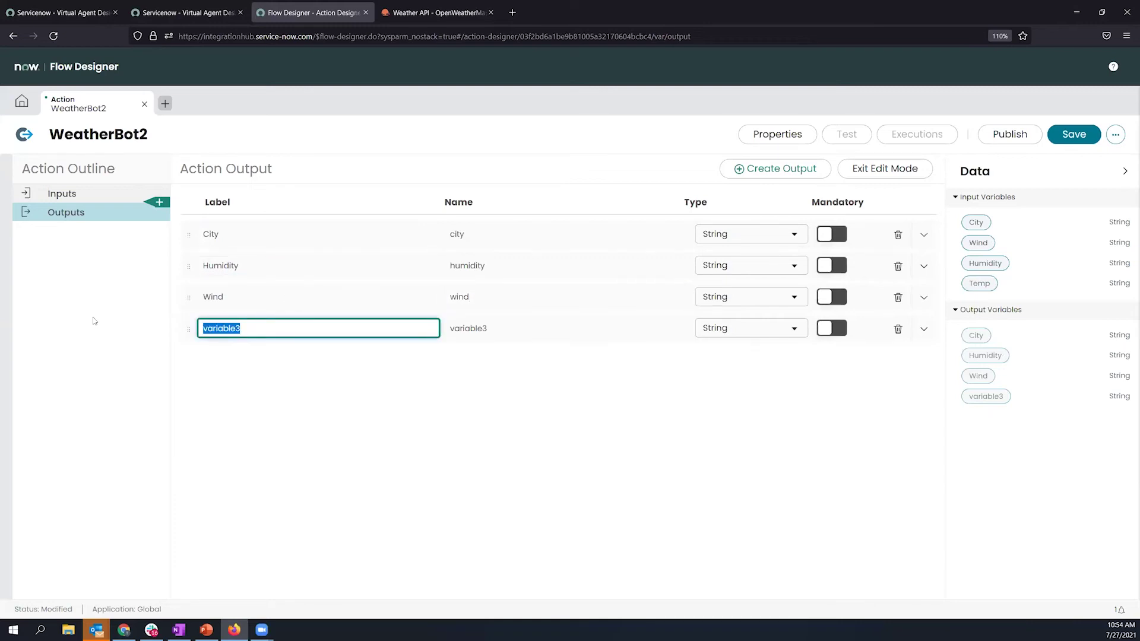
type("Temp")
key("Tab")
type("temp")
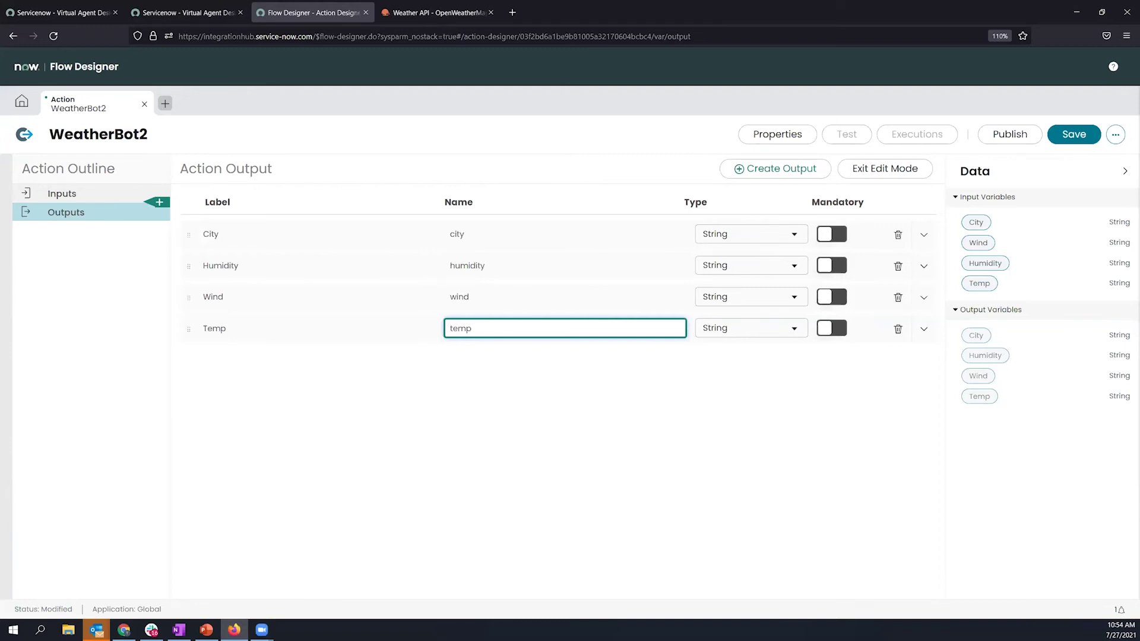
left_click(129, 217)
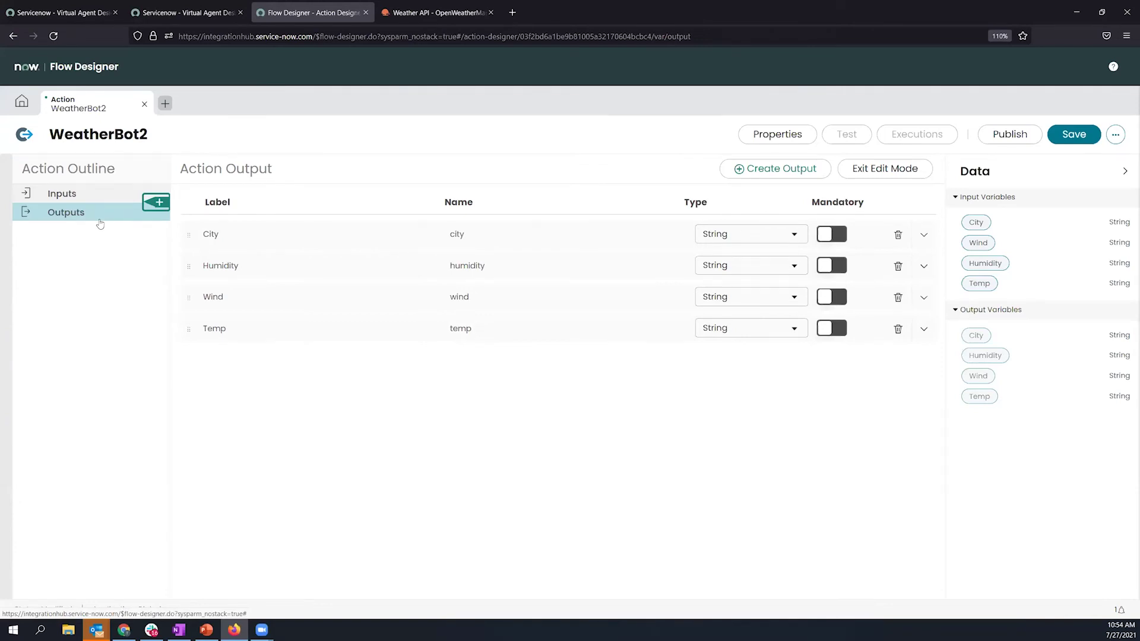
- Add a REST step to the WeatherBot2 action from the step picker
left_click(164, 203)
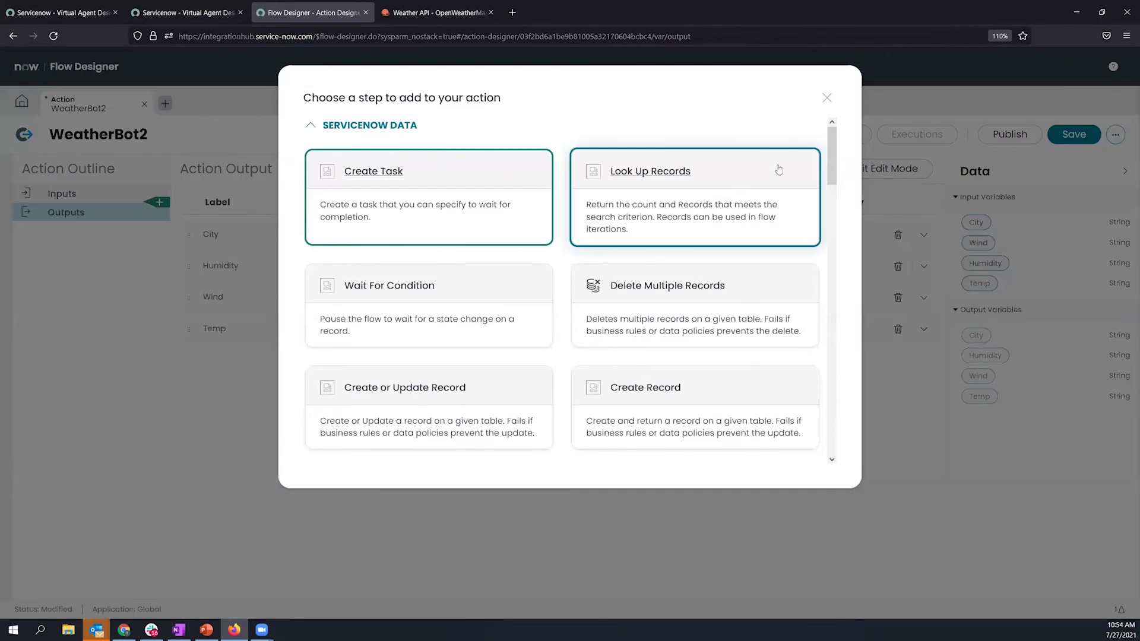
scroll(825, 161, "down", 5)
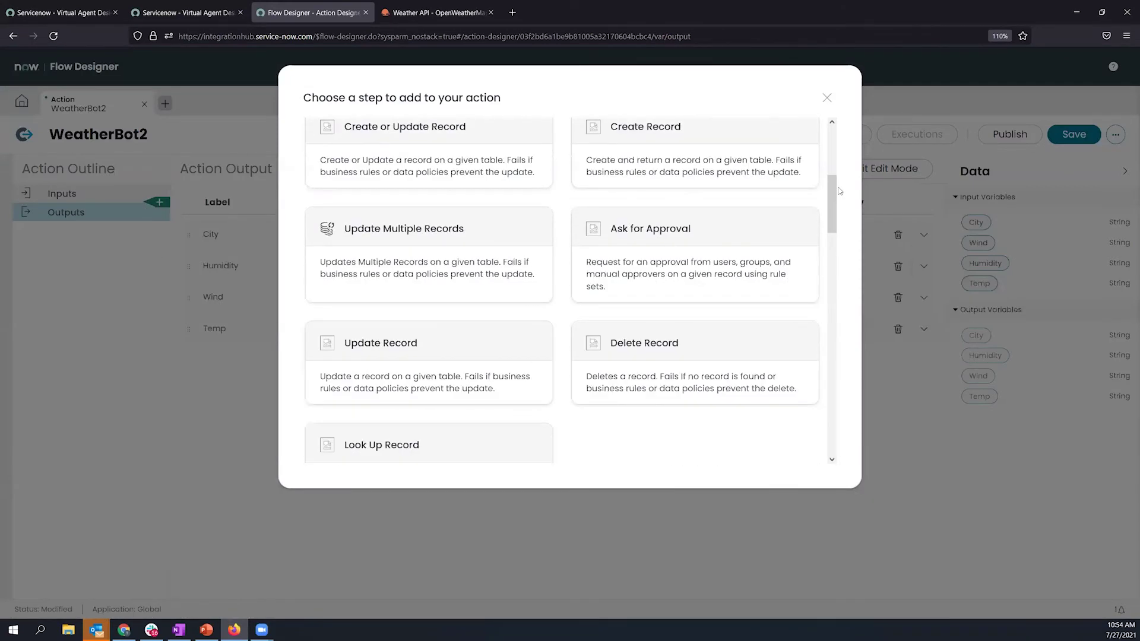
left_click_drag(832, 204, 841, 380)
scroll(841, 379, "down", 3)
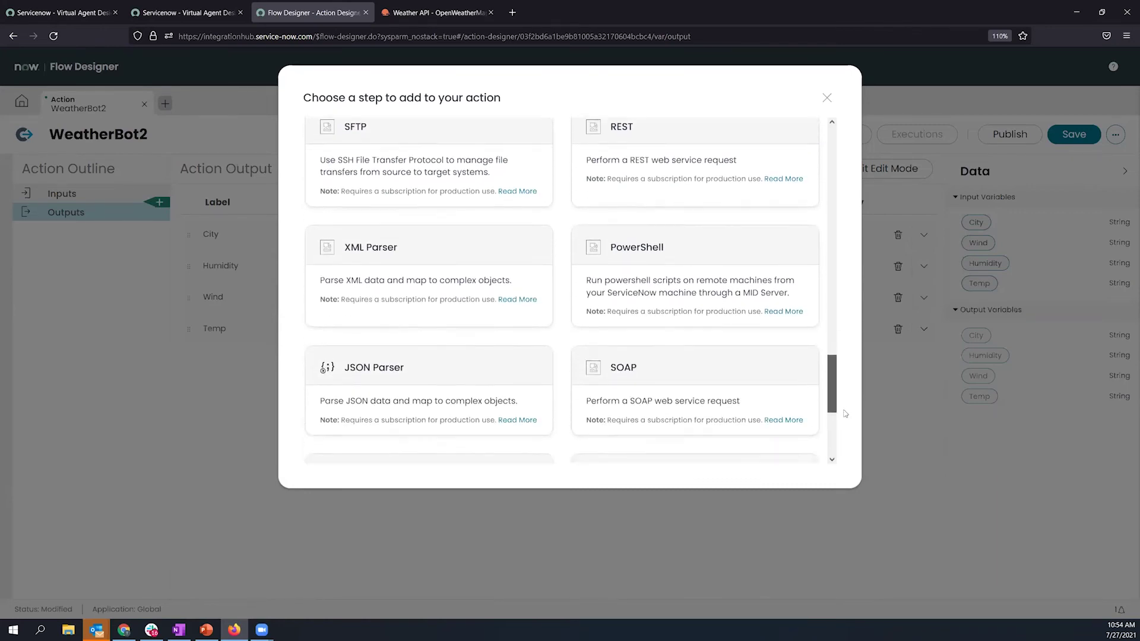
scroll(702, 279, "down", 2)
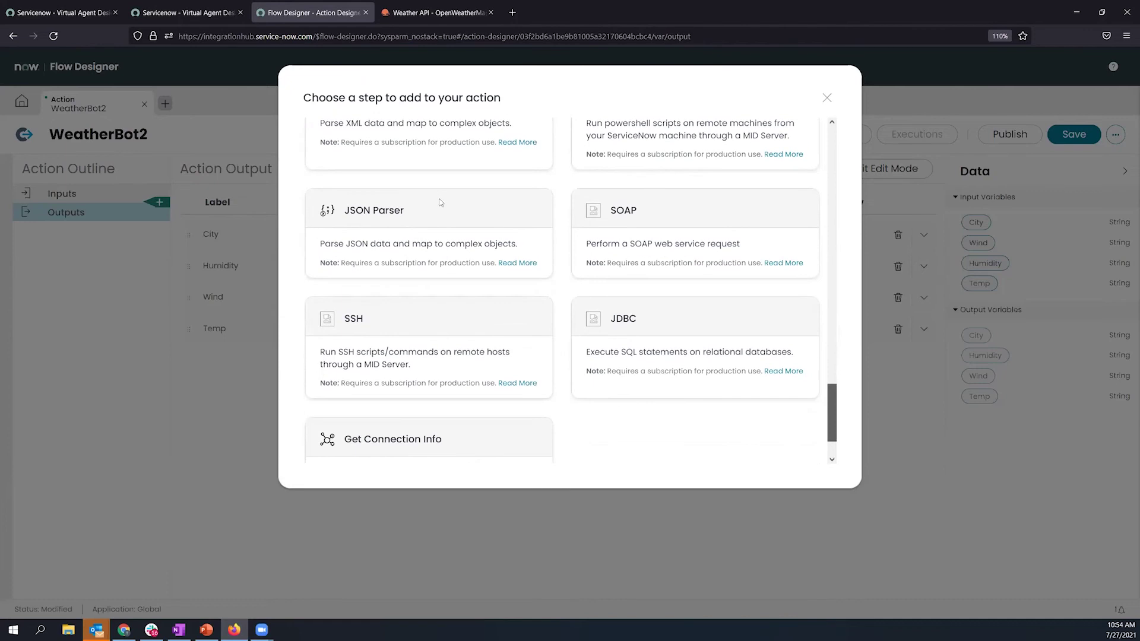
scroll(415, 232, "up", 3)
left_click(390, 252)
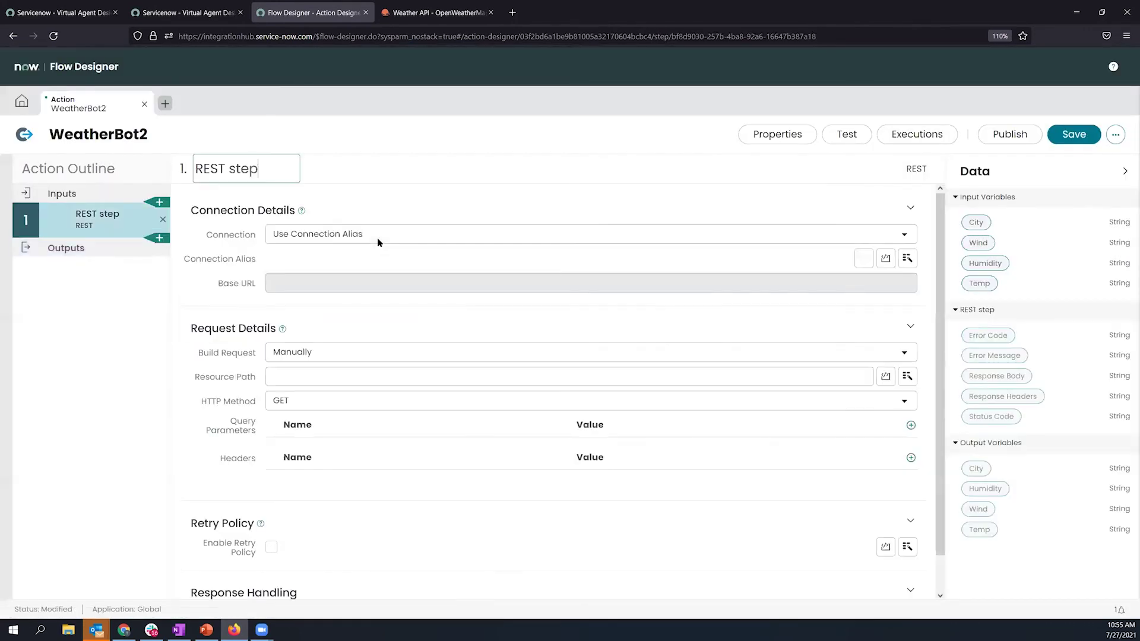
- Set the REST step's Connection to Define Connection Inline
left_click(312, 242)
left_click(312, 241)
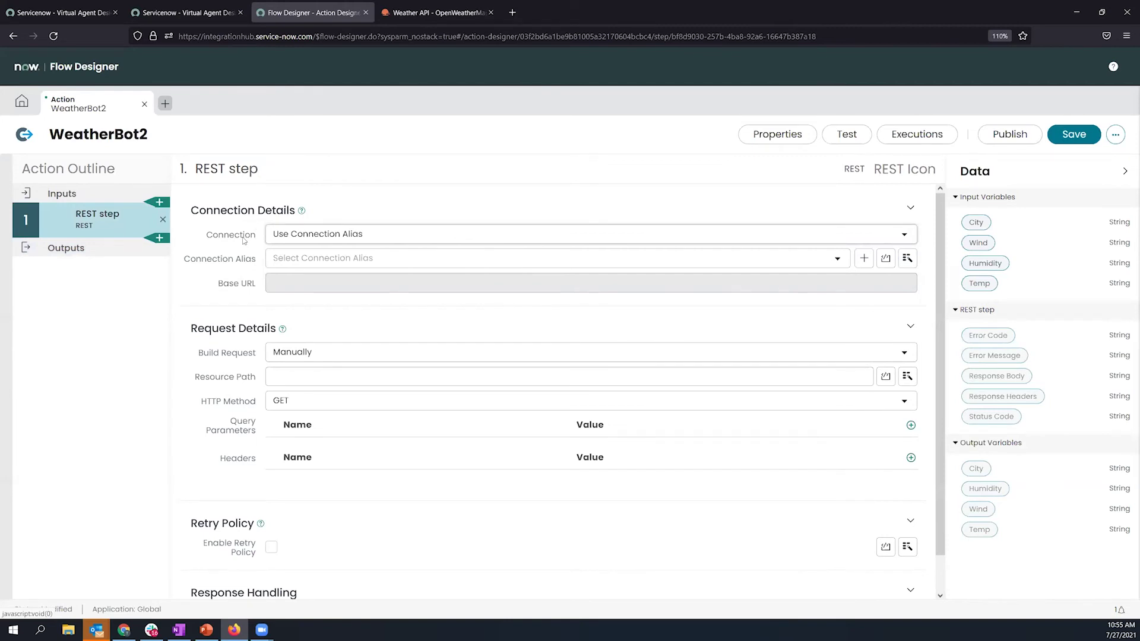
left_click(268, 239)
left_click(386, 249)
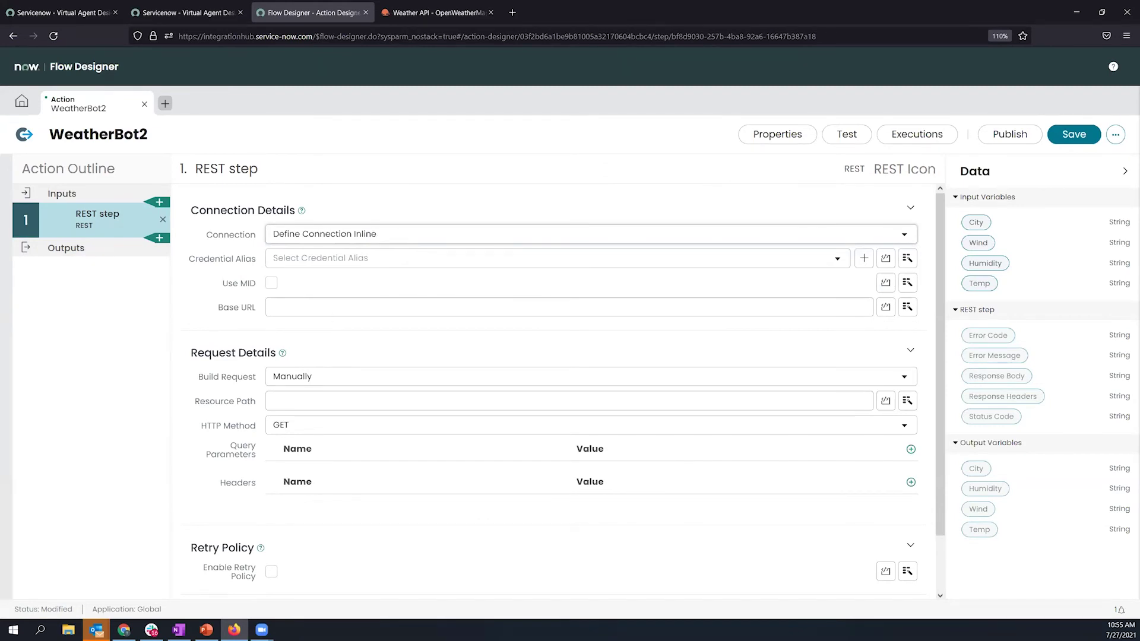
key("alt+Tab")
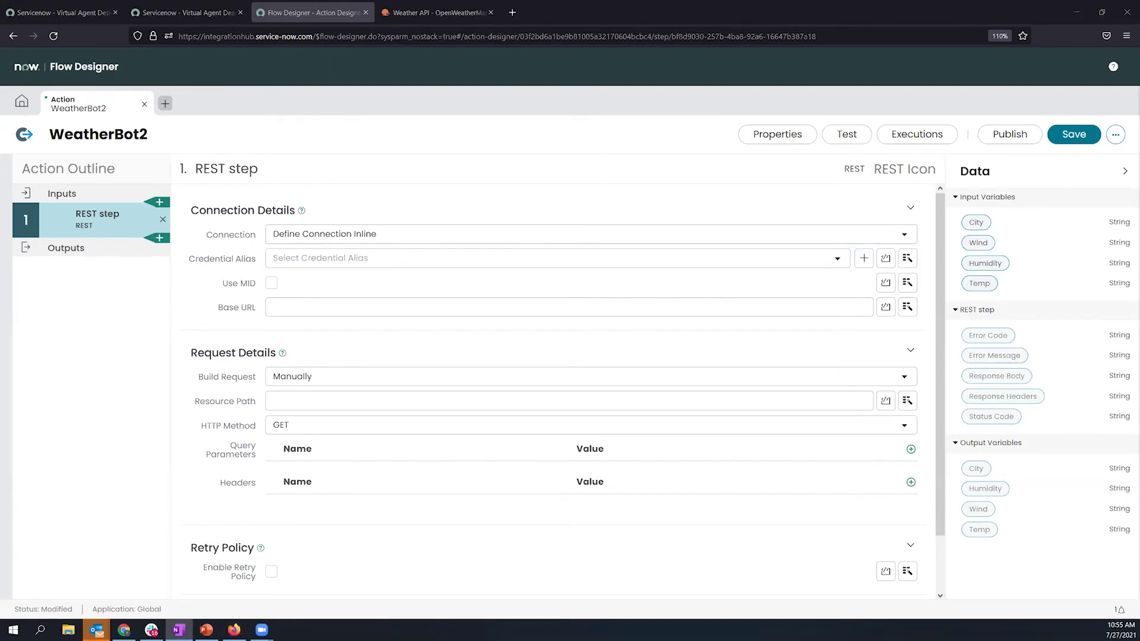
- Look up the OpenWeather current weather data API documentation
left_click(438, 12)
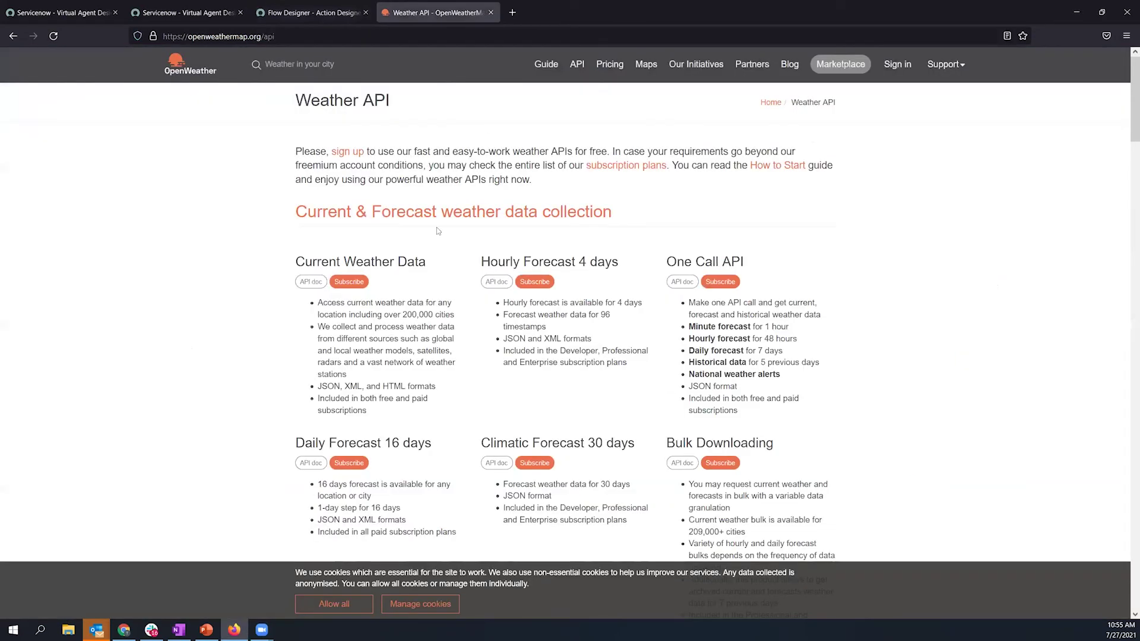
left_click(311, 282)
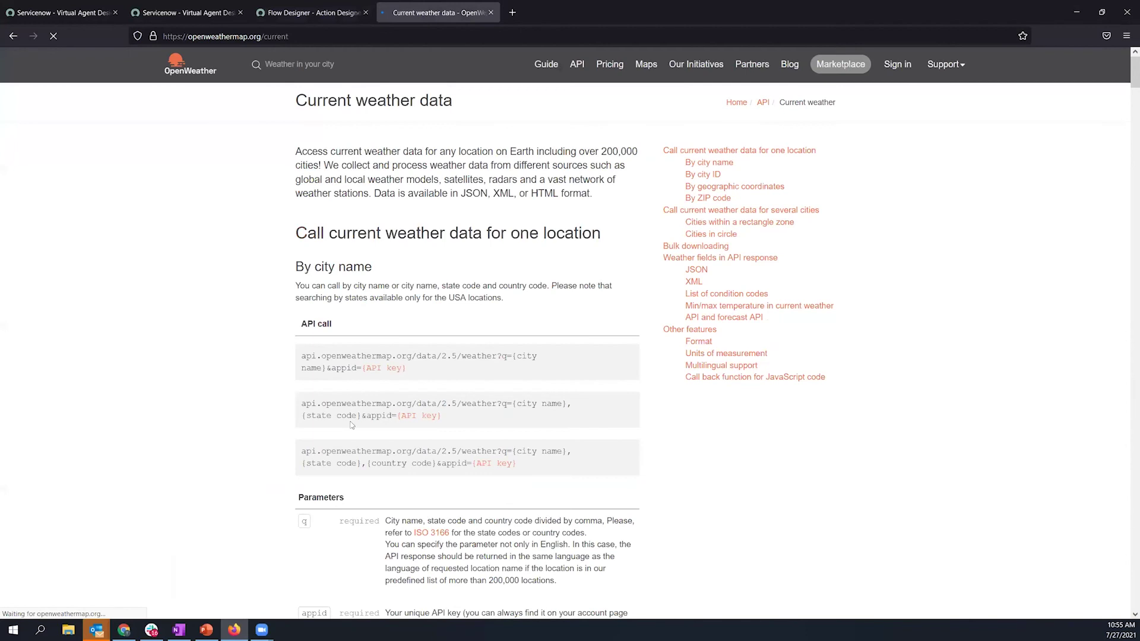
left_click(309, 13)
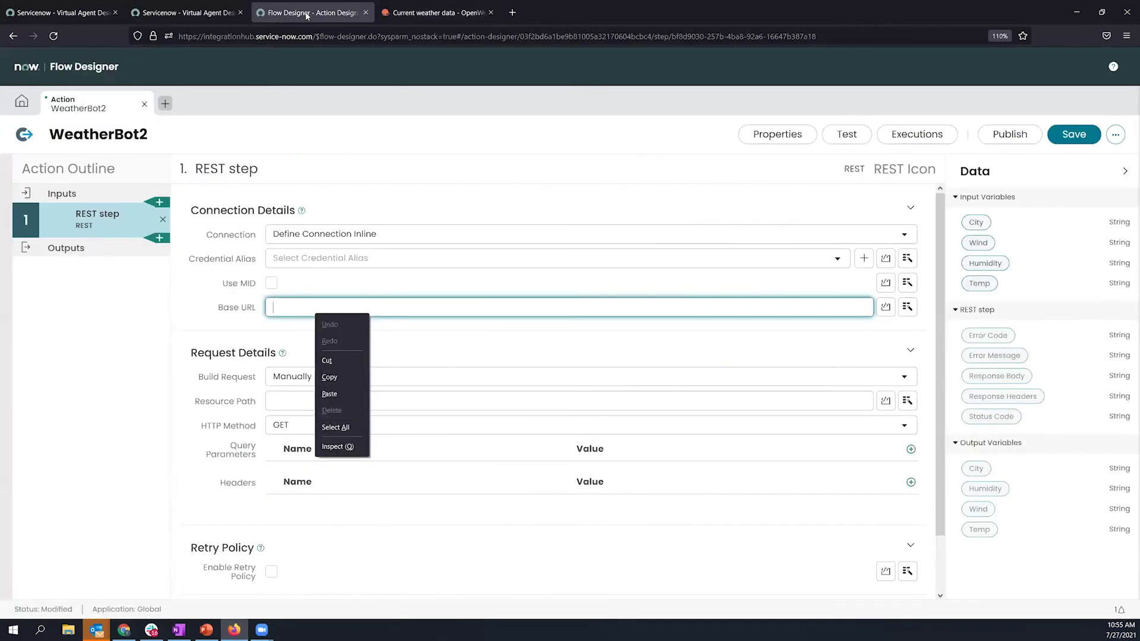
left_click(194, 12)
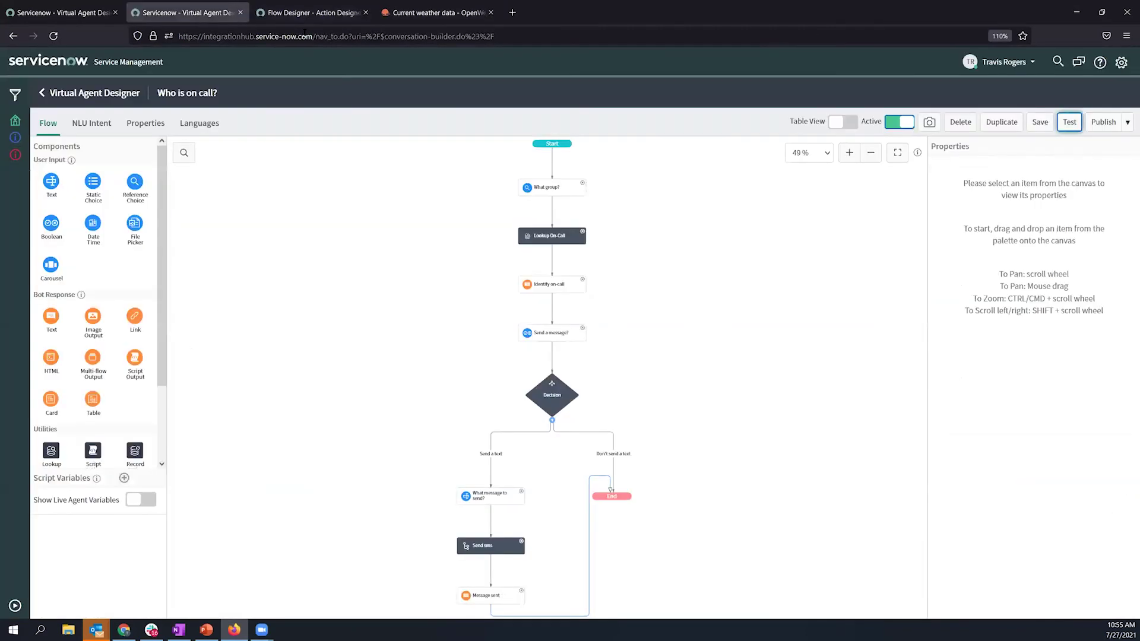
left_click(320, 37)
type("http://api.openweathermap.org")
key("ctrl+Tab")
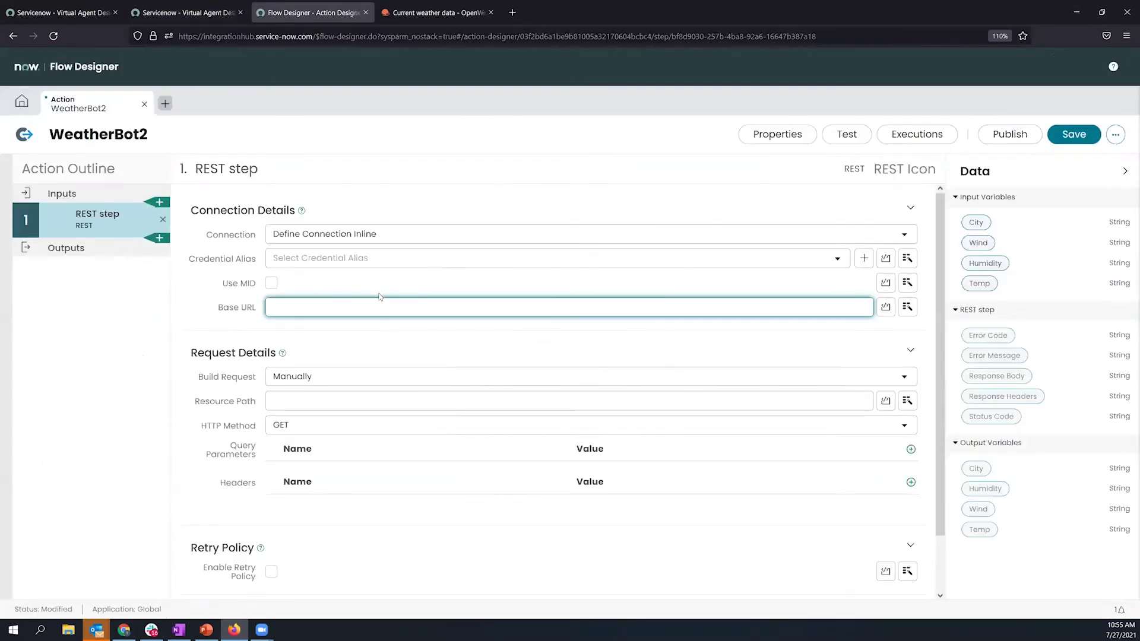
type("http://api.openweathermap.org")
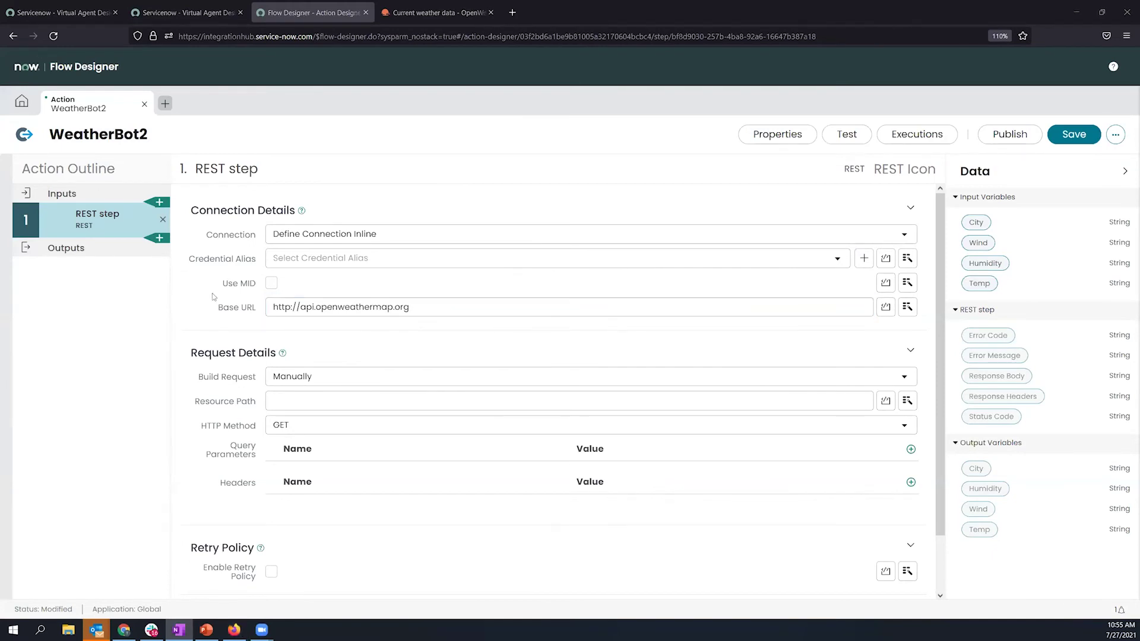
- Enter /data/2.5/weather as the Resource Path
key("alt+Tab")
left_click(259, 398)
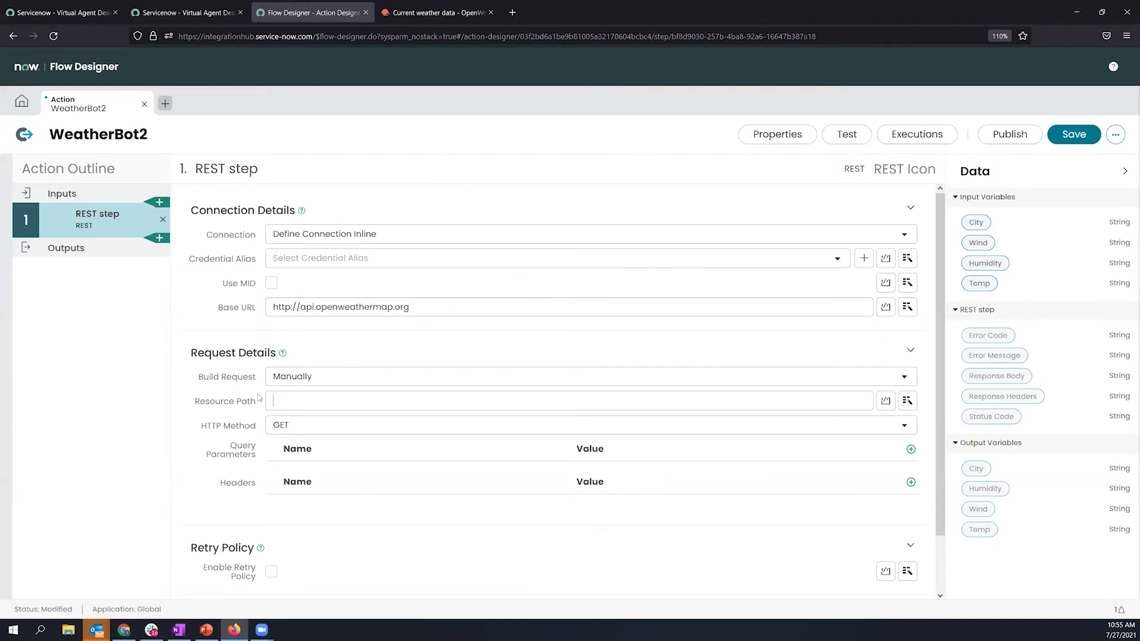
type("/data/2.5/")
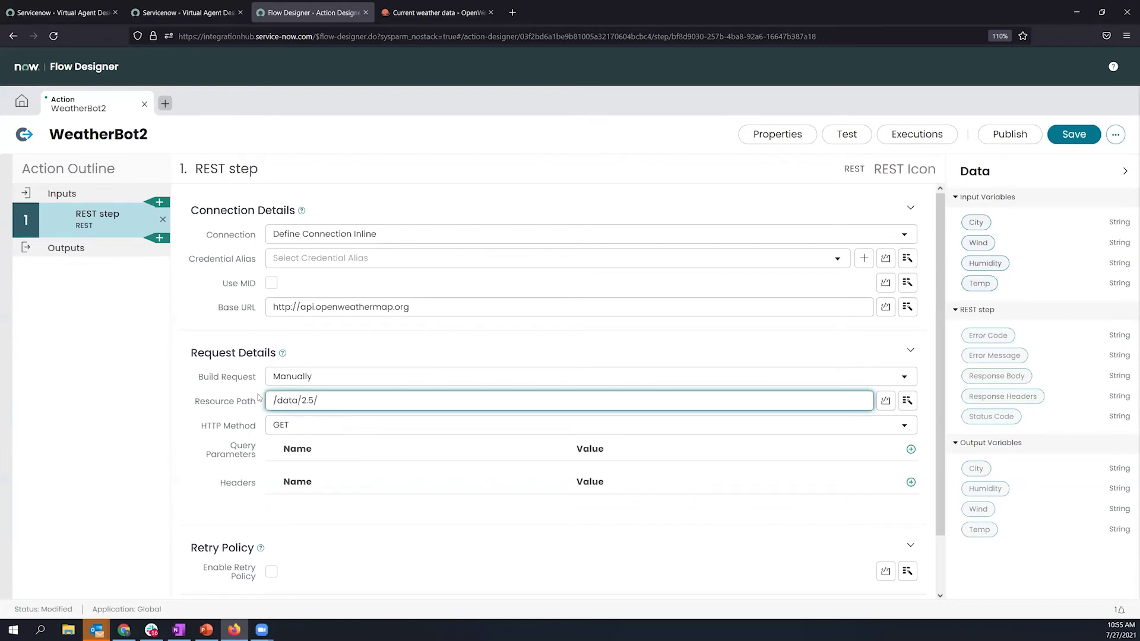
type("weather")
- Add a query parameter named q whose value is the City input pill
left_click(367, 490)
type("q")
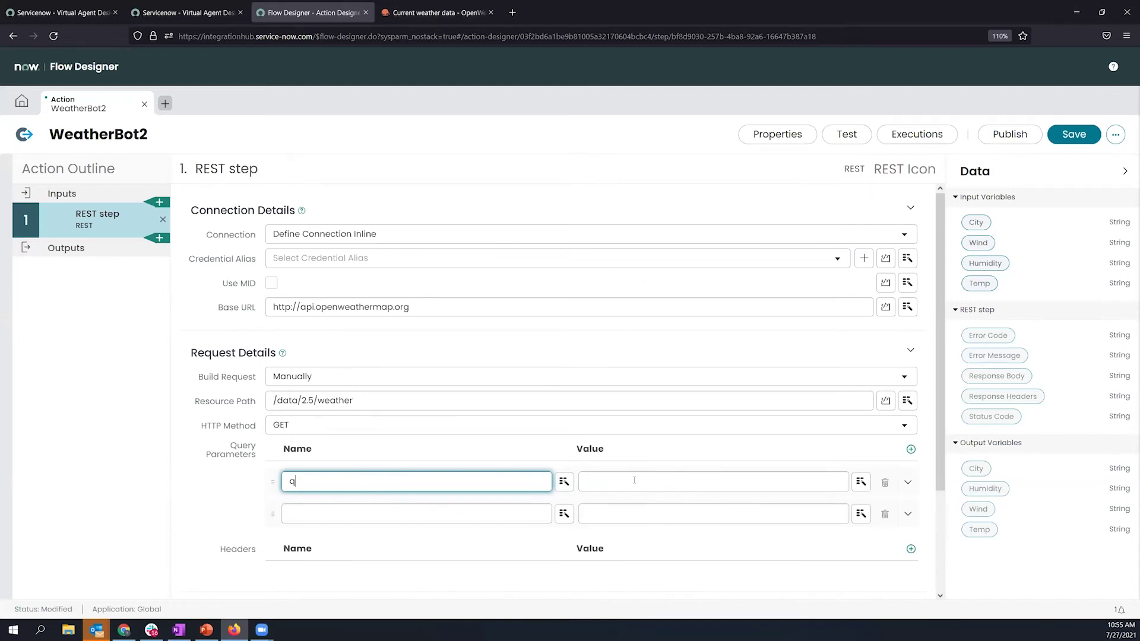
key("Tab")
left_click_drag(975, 223, 746, 484)
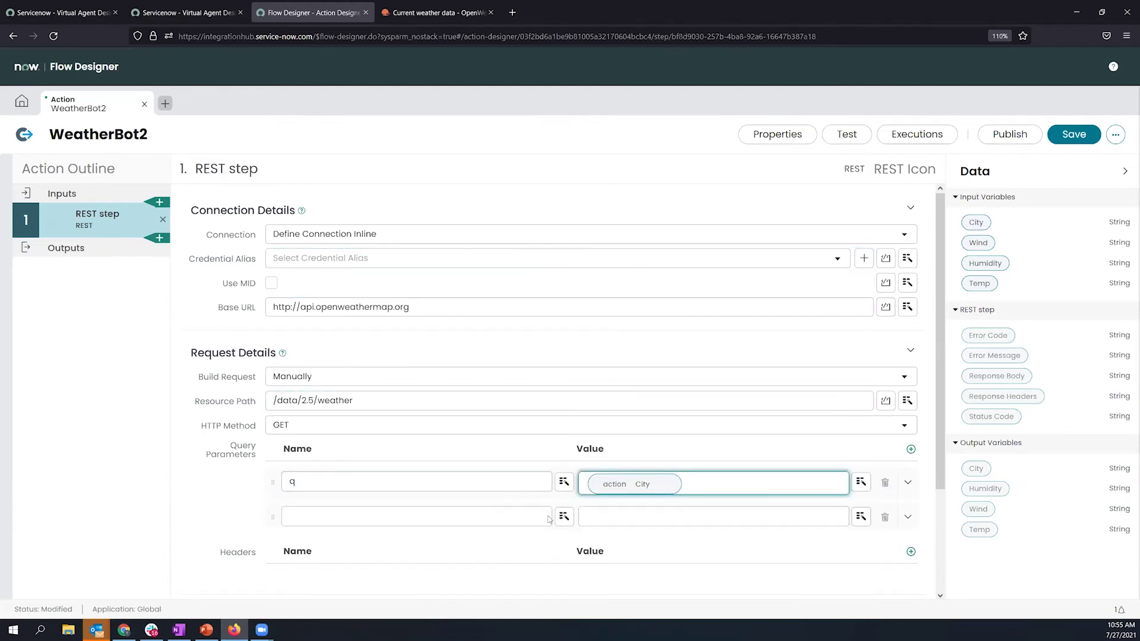
- Add a second query parameter, Appid, with the OpenWeather API key as its value
left_click(484, 517)
type("Appid")
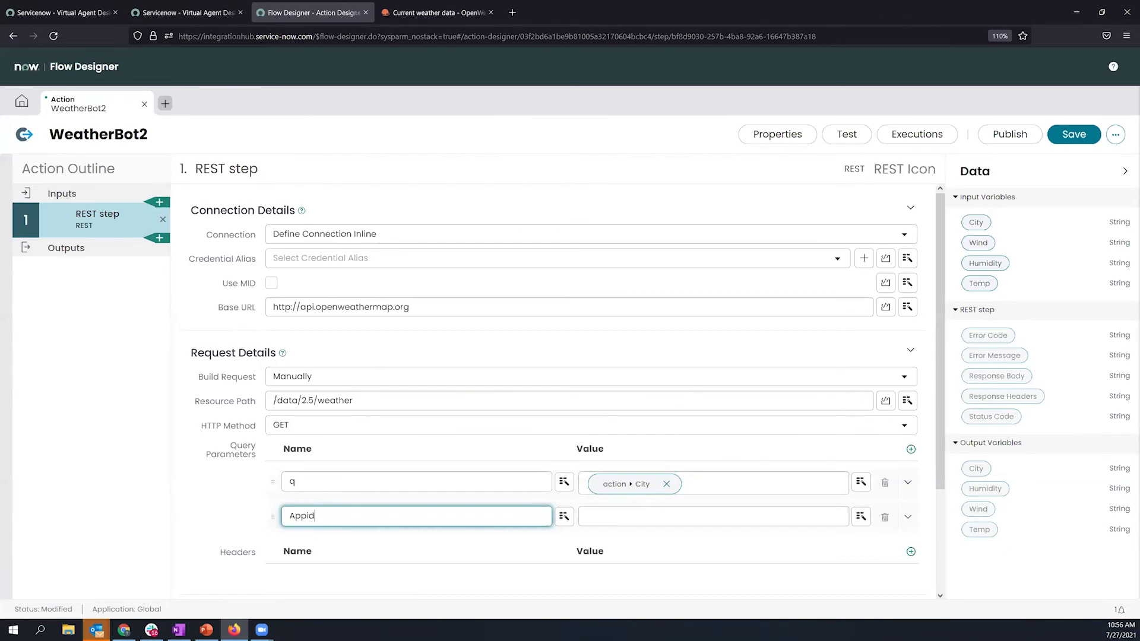
key("alt+Tab")
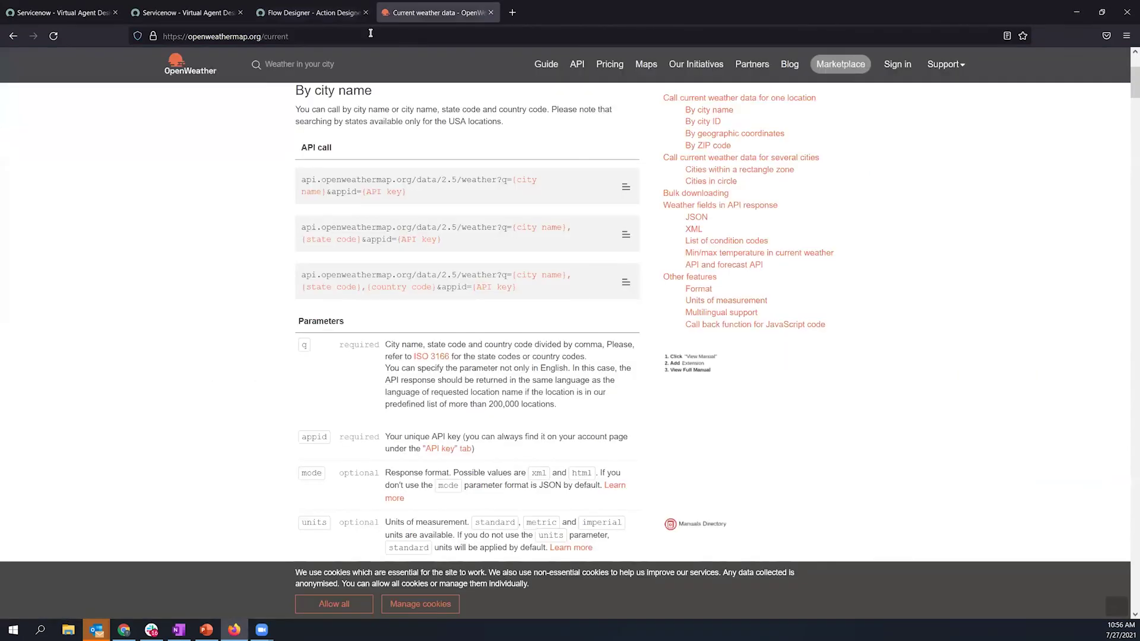
left_click(370, 32)
key("ctrl+v")
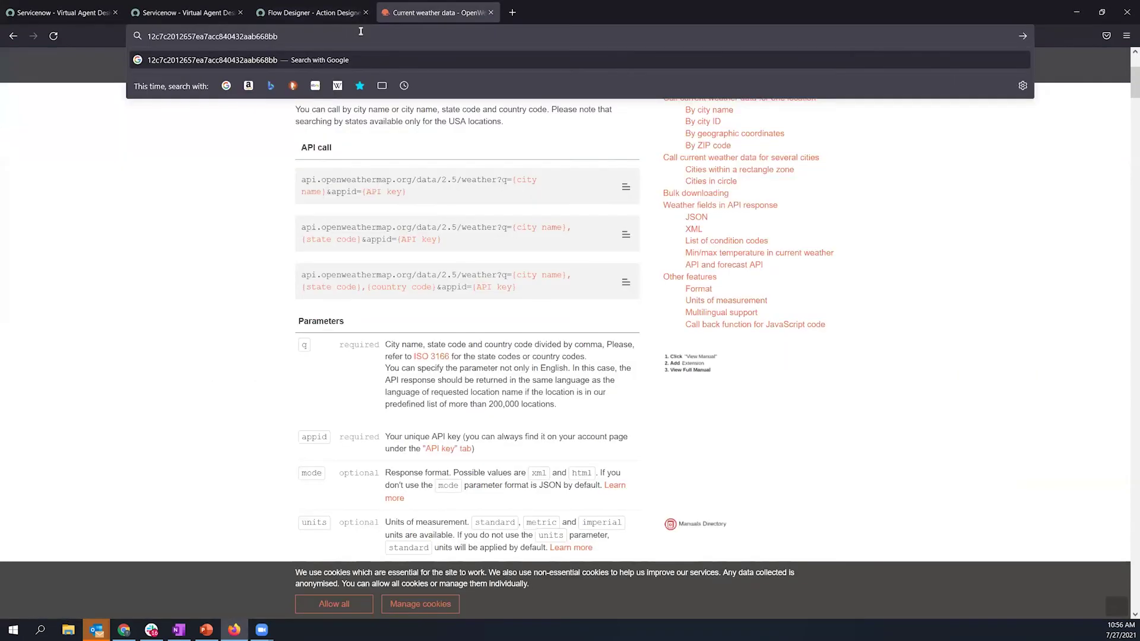
key("ctrl+shift+Tab")
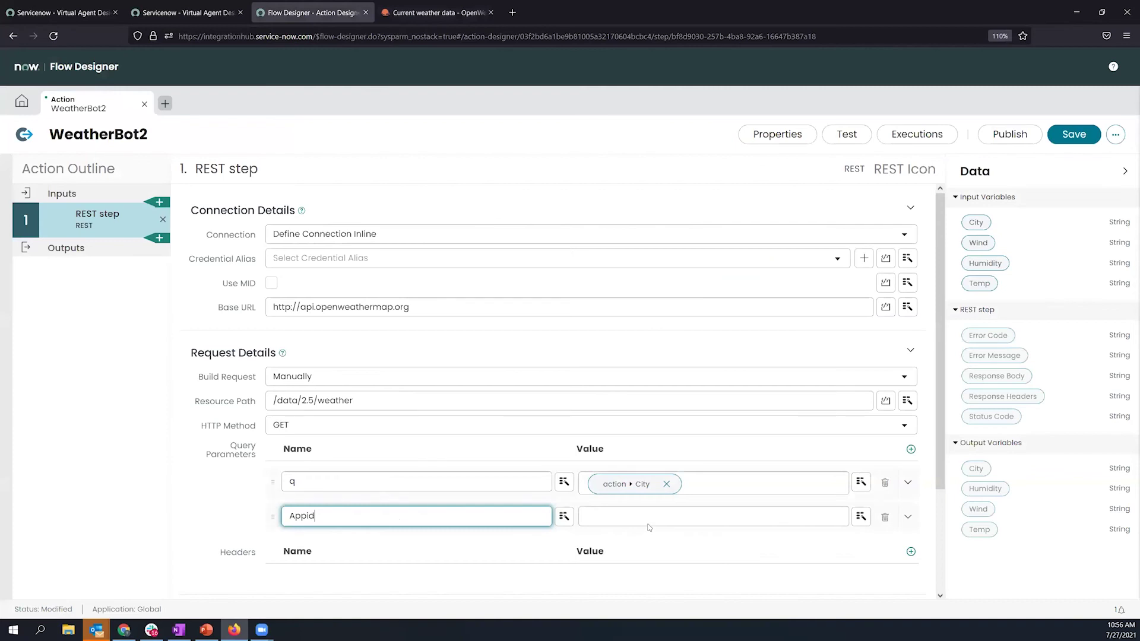
left_click(652, 514)
key("ctrl+v")
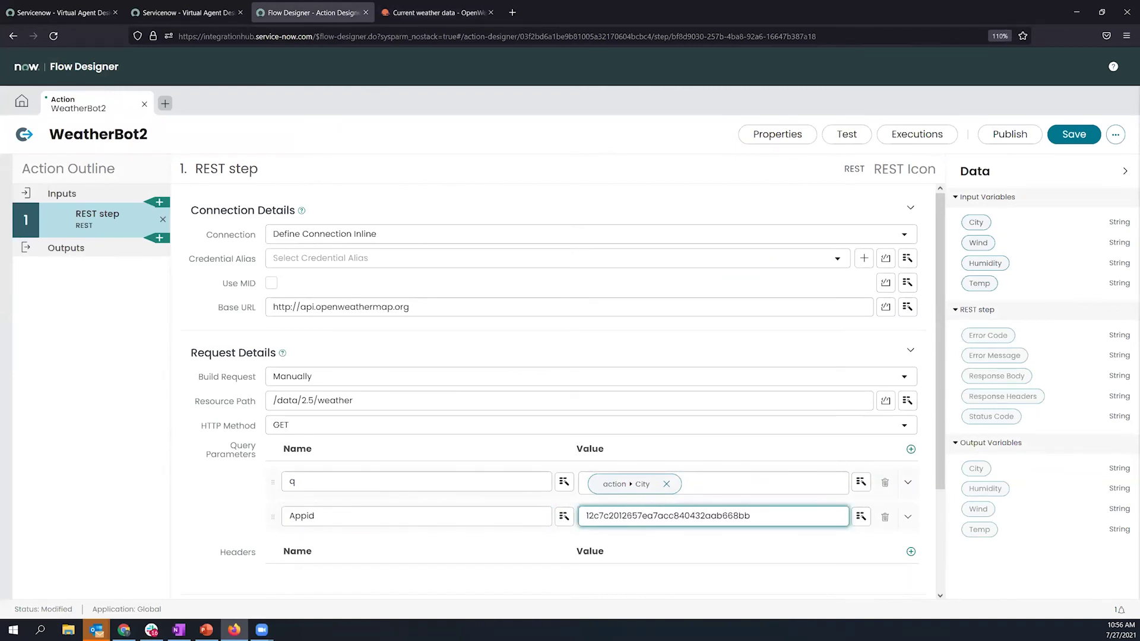
- Remove the Wind, Humidity and Temp input variables from the WeatherBot2 action
left_click(855, 143)
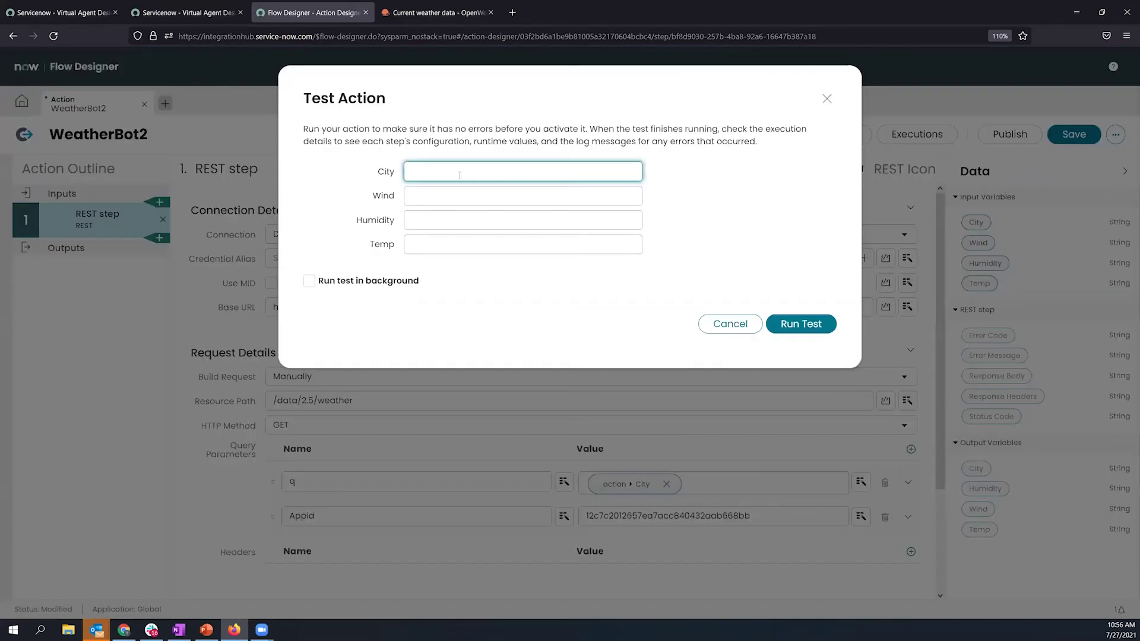
left_click(827, 99)
left_click(98, 199)
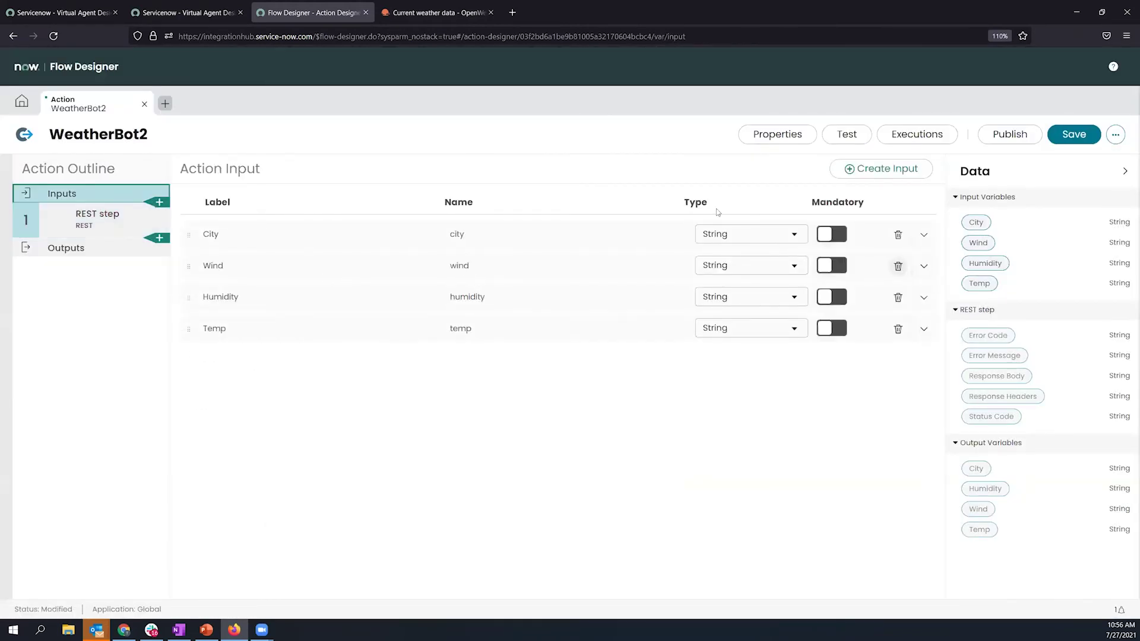
left_click(897, 265)
left_click(687, 182)
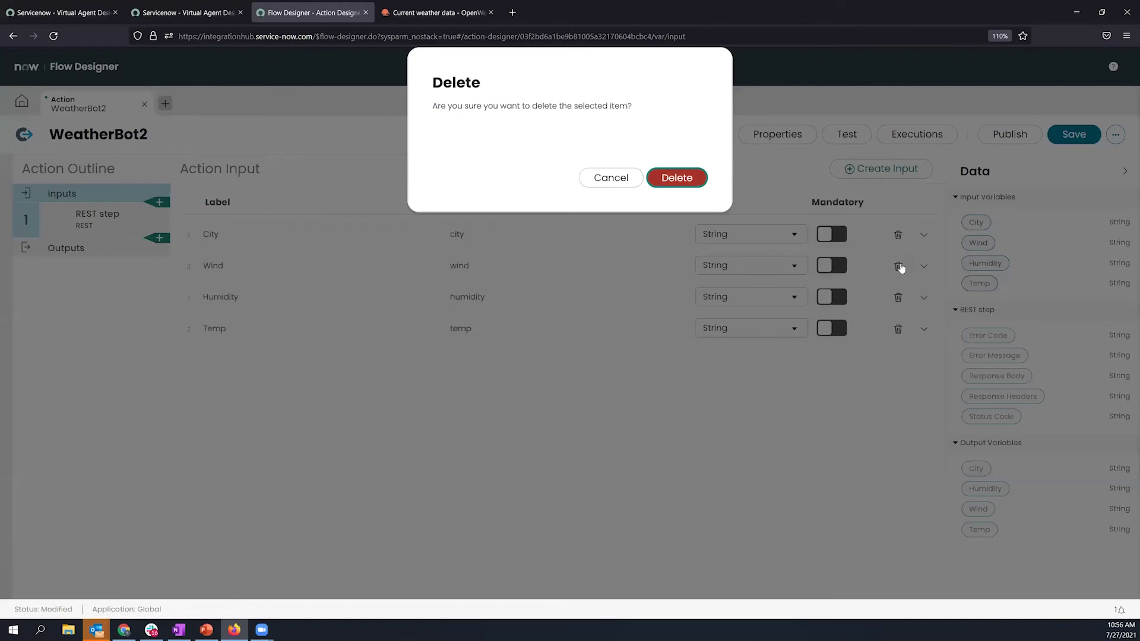
left_click(683, 181)
left_click(897, 266)
key("Return")
- Test the action with City 'dallas' and open the test's execution details
left_click(846, 134)
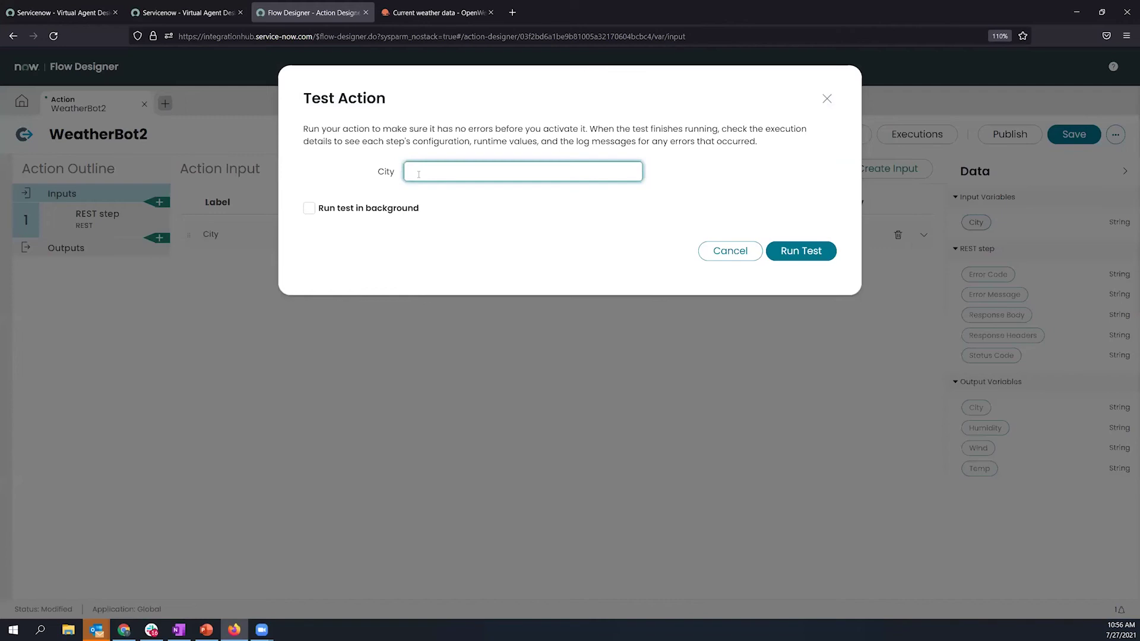
type("dallas")
left_click(798, 249)
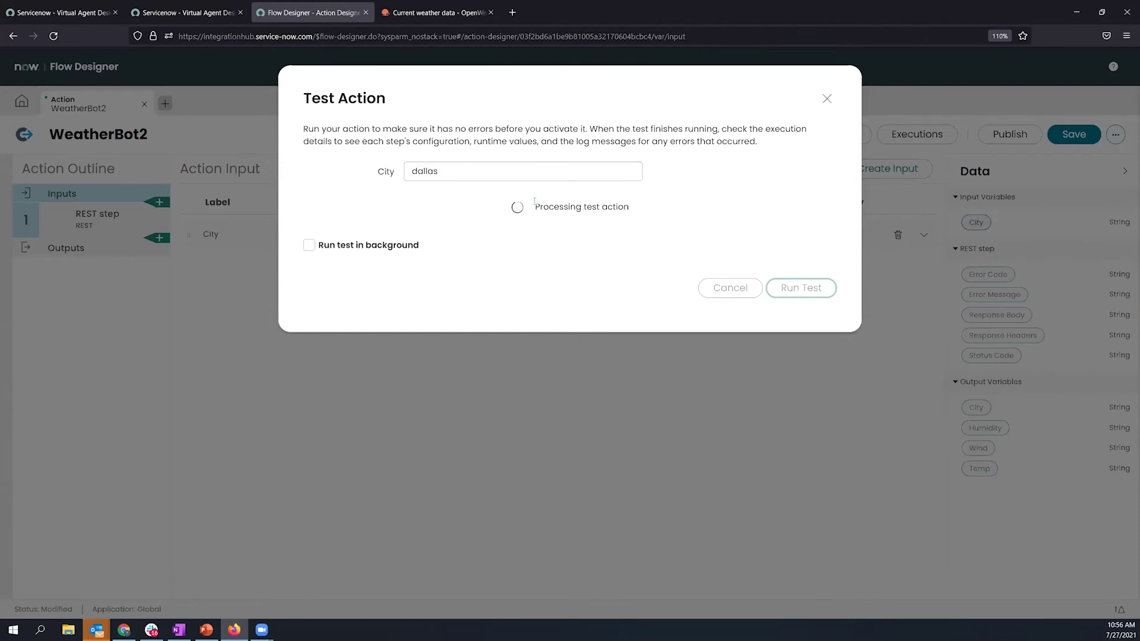
left_click(552, 206)
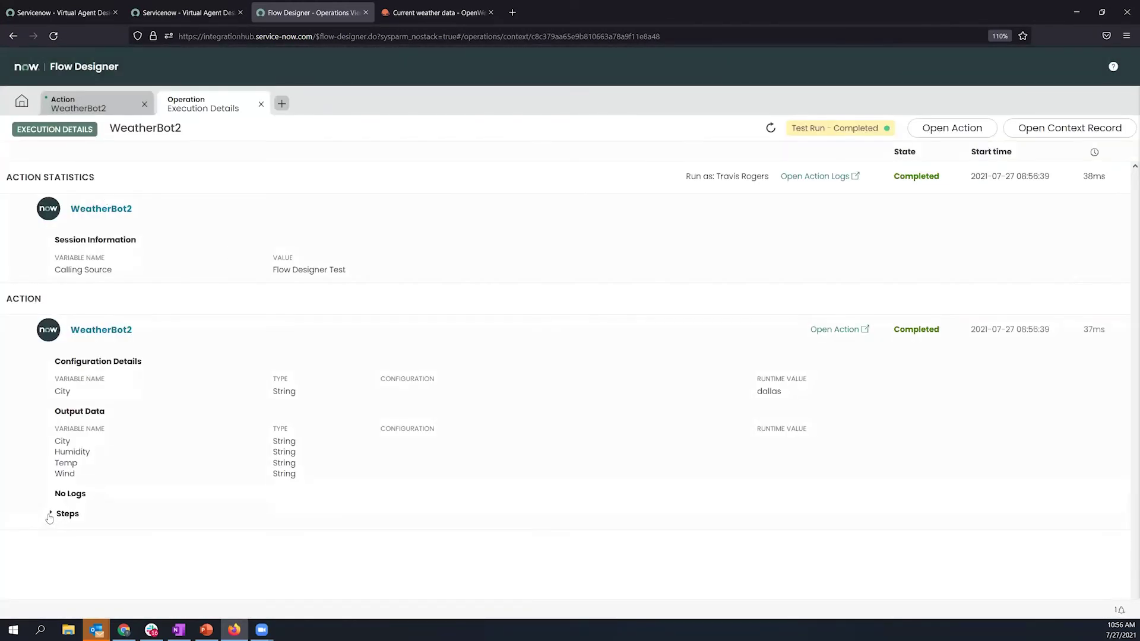
- Inspect the REST step's query parameters and the full response body JSON
left_click(52, 515)
scroll(517, 419, "down", 1)
scroll(517, 419, "down", 5)
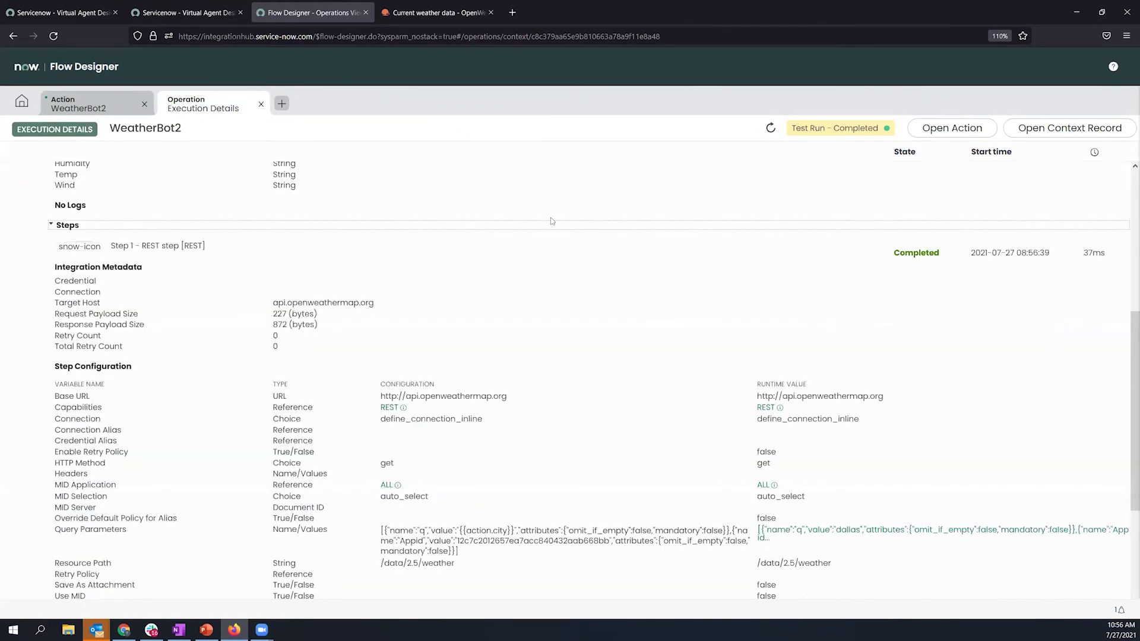
scroll(568, 273, "down", 1)
left_click(848, 488)
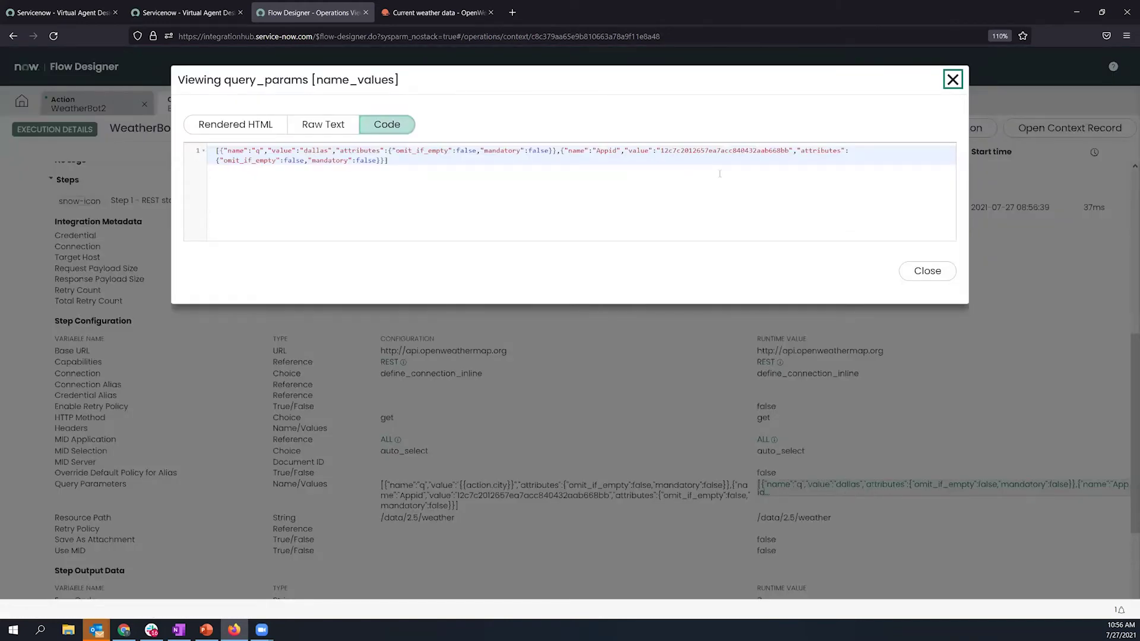
key("Escape")
scroll(912, 171, "down", 2)
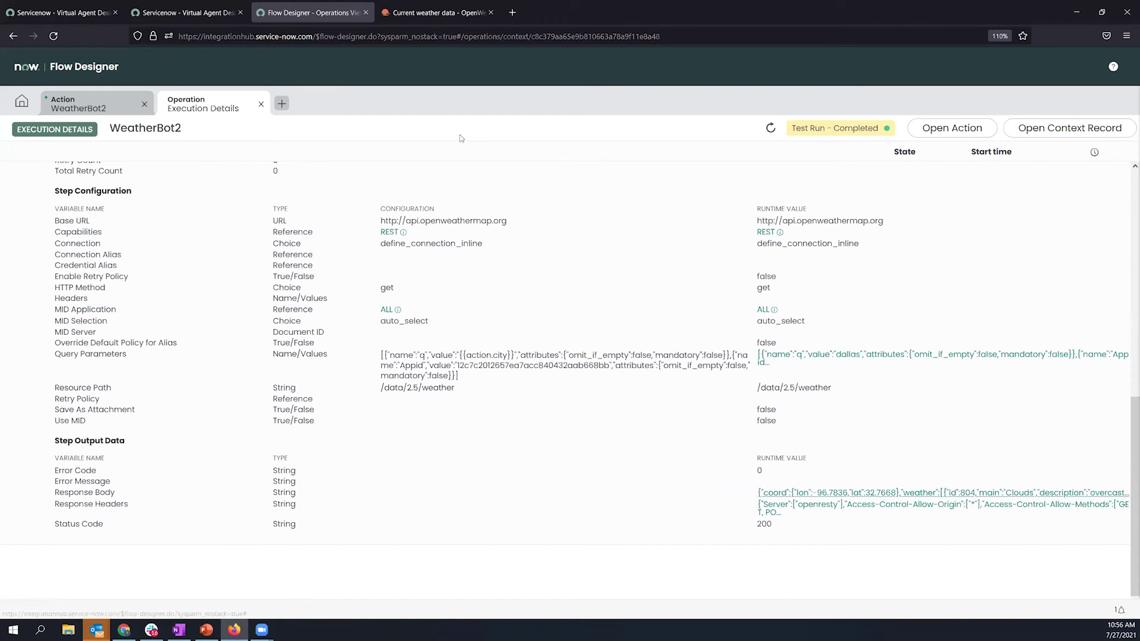
left_click(872, 492)
- Close the response and test viewers, then scroll the step chooser below the REST step to JSON Parser
key("Escape")
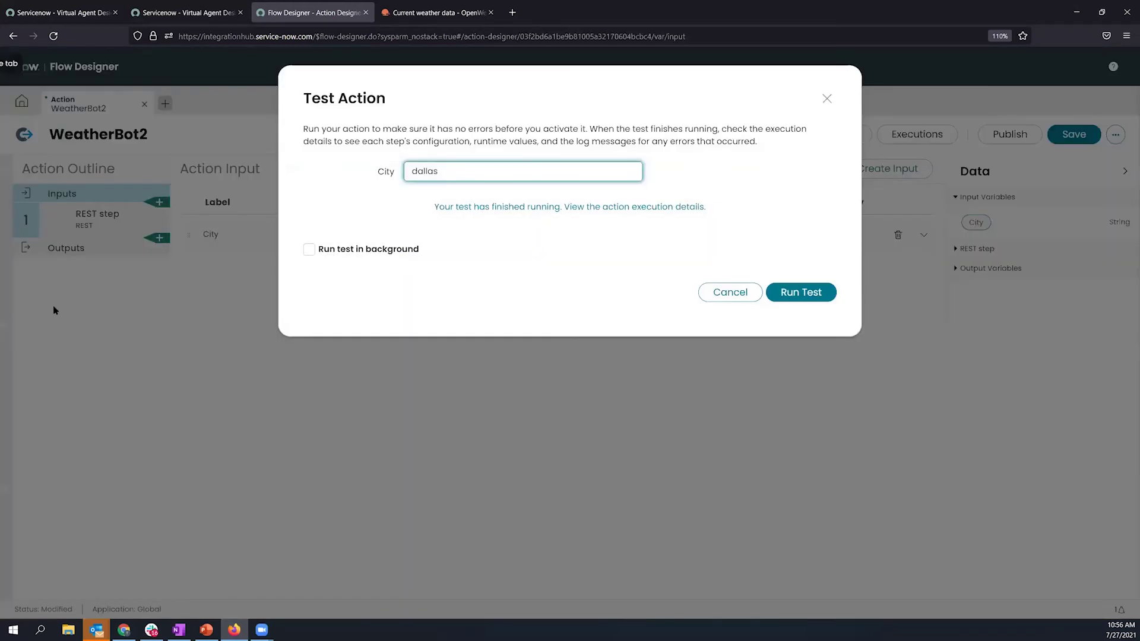
key("Escape")
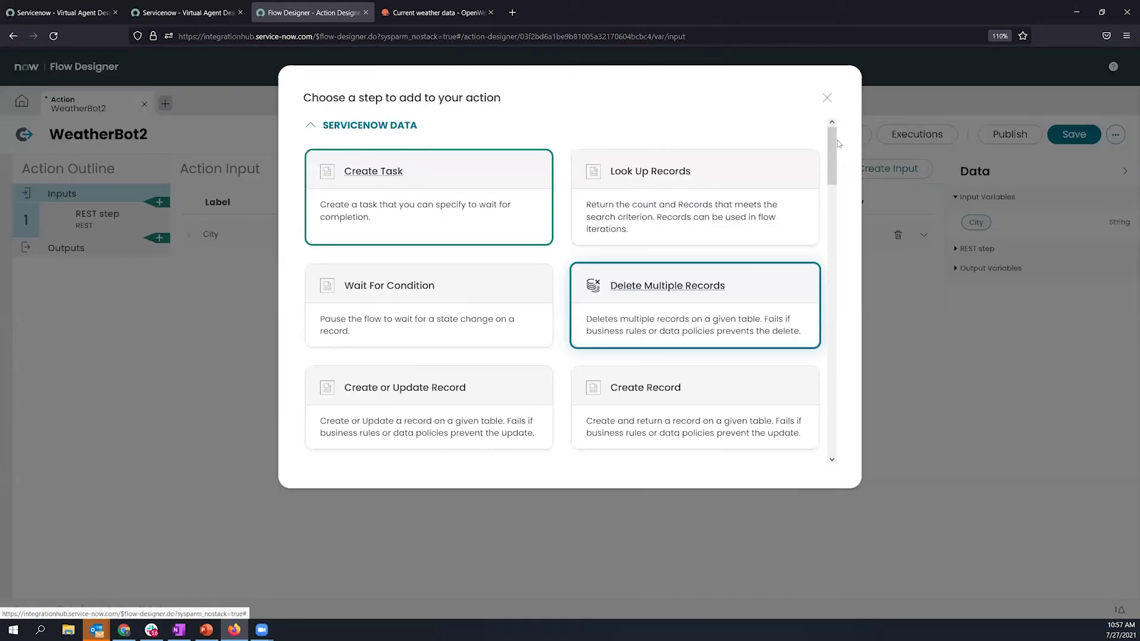
left_click_drag(692, 293, 831, 156)
scroll(839, 202, "down", 1)
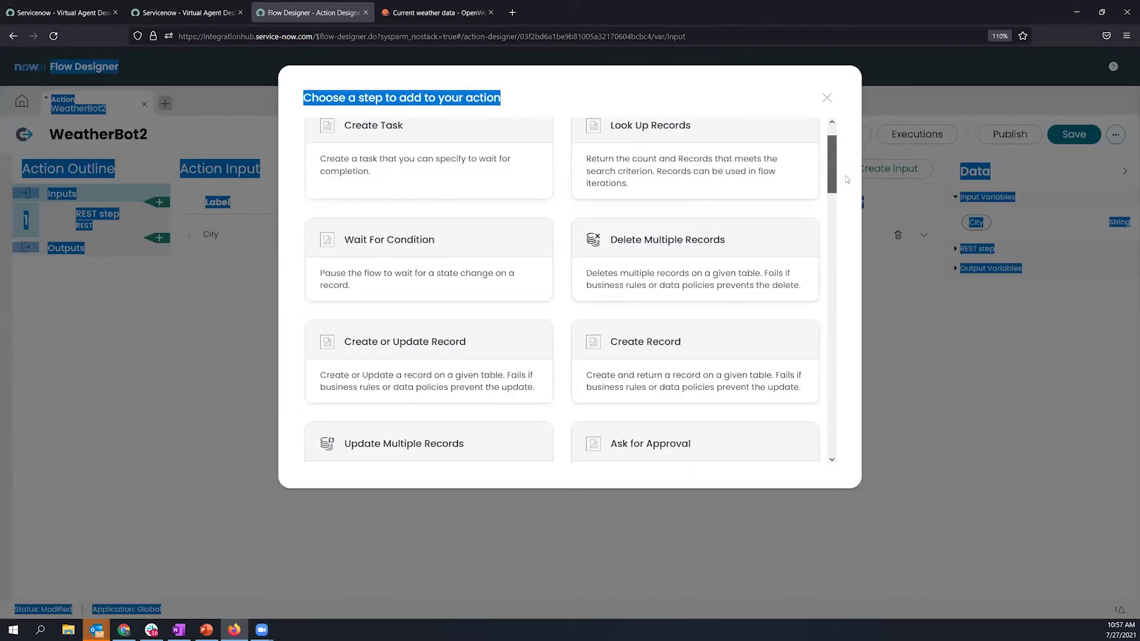
scroll(819, 249, "down", 1)
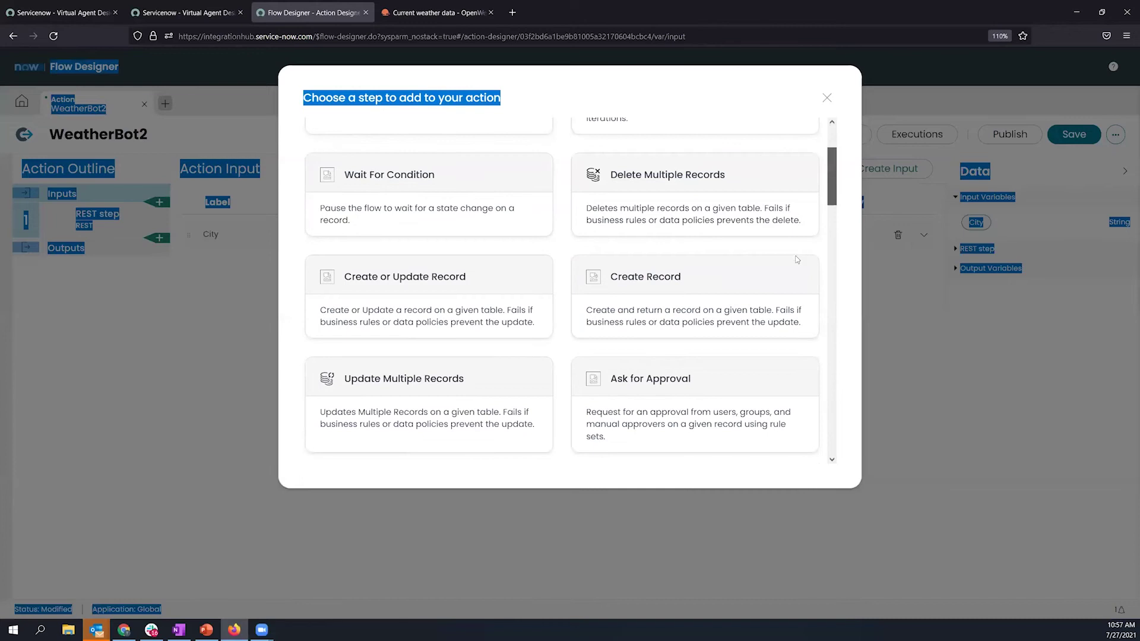
scroll(796, 258, "down", 5)
scroll(726, 364, "down", 3)
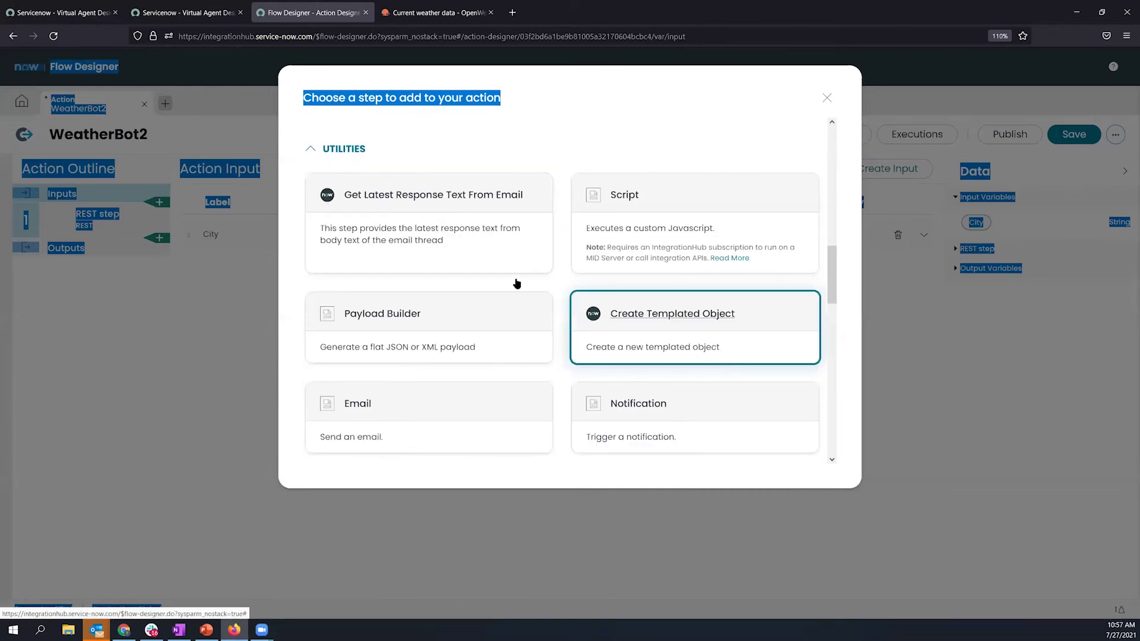
scroll(654, 300, "down", 4)
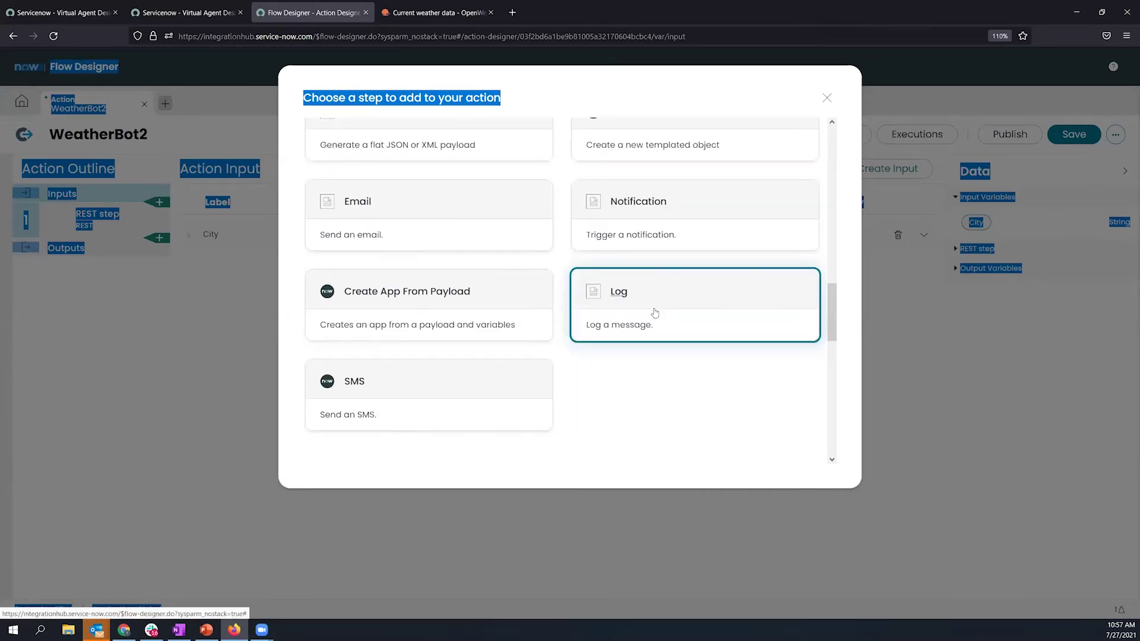
scroll(654, 312, "up", 10)
- Add a JSON Parser step and paste sample weather JSON as its source
left_click(501, 407)
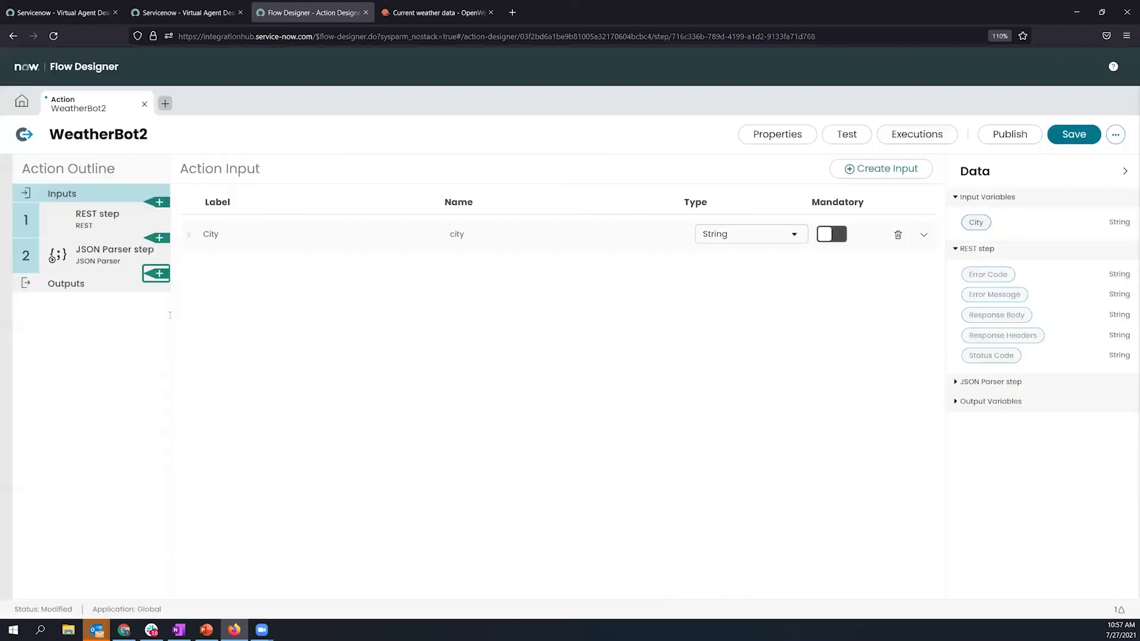
left_click(70, 261)
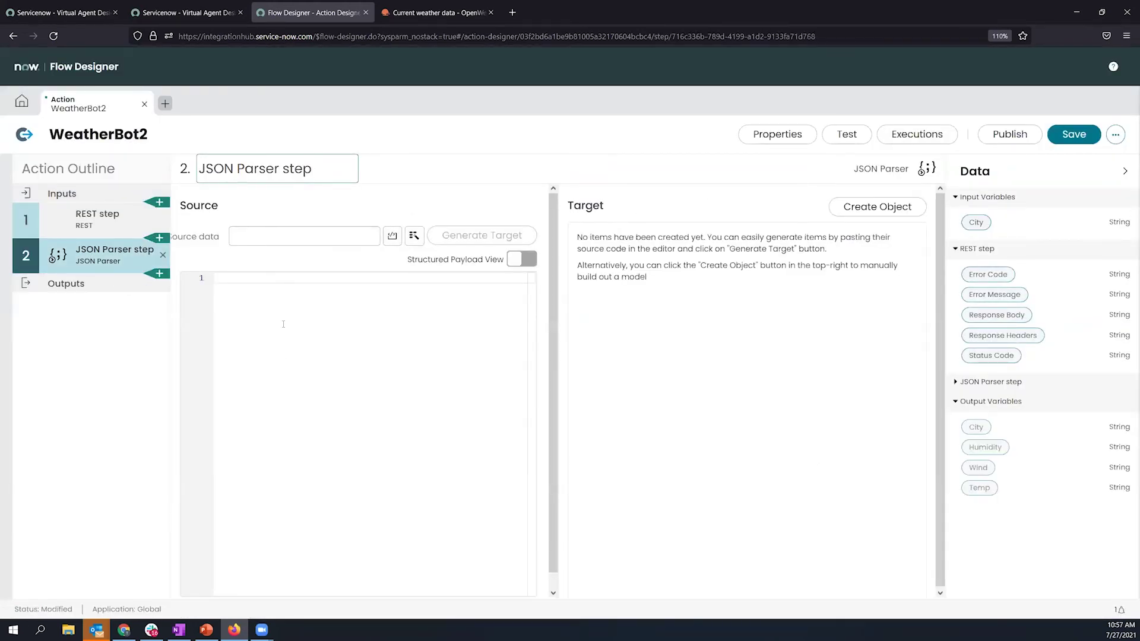
left_click(320, 276)
key("ctrl+v")
left_click_drag(367, 283, 184, 291)
left_click(330, 236)
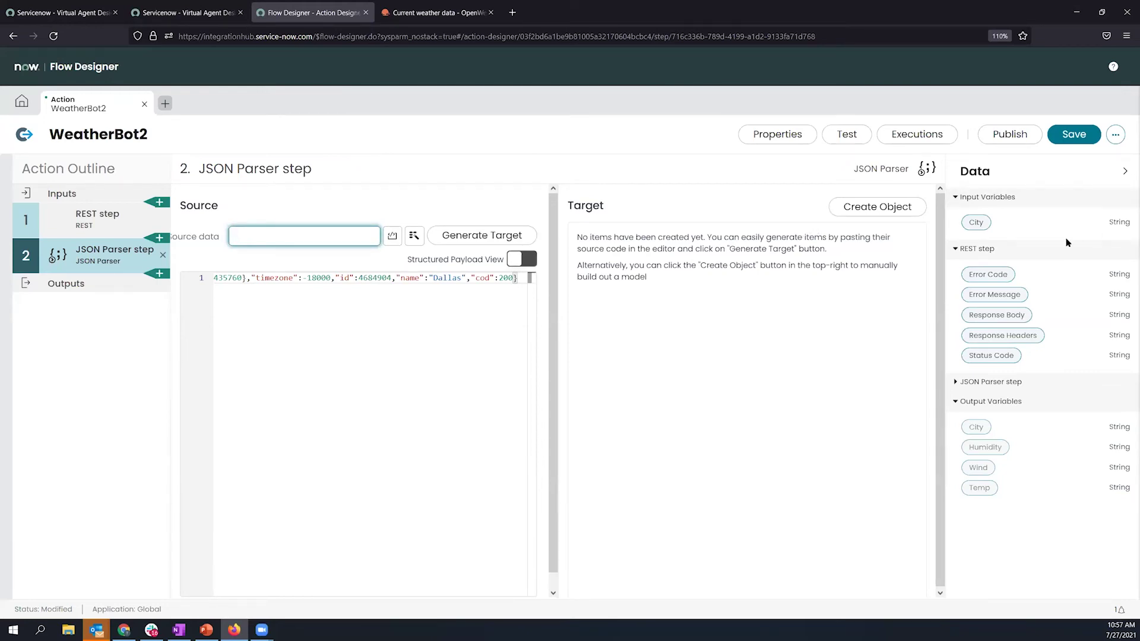
- Use the REST Response Body as source data and generate the root target structure
left_click_drag(1003, 321, 302, 244)
left_click(520, 287)
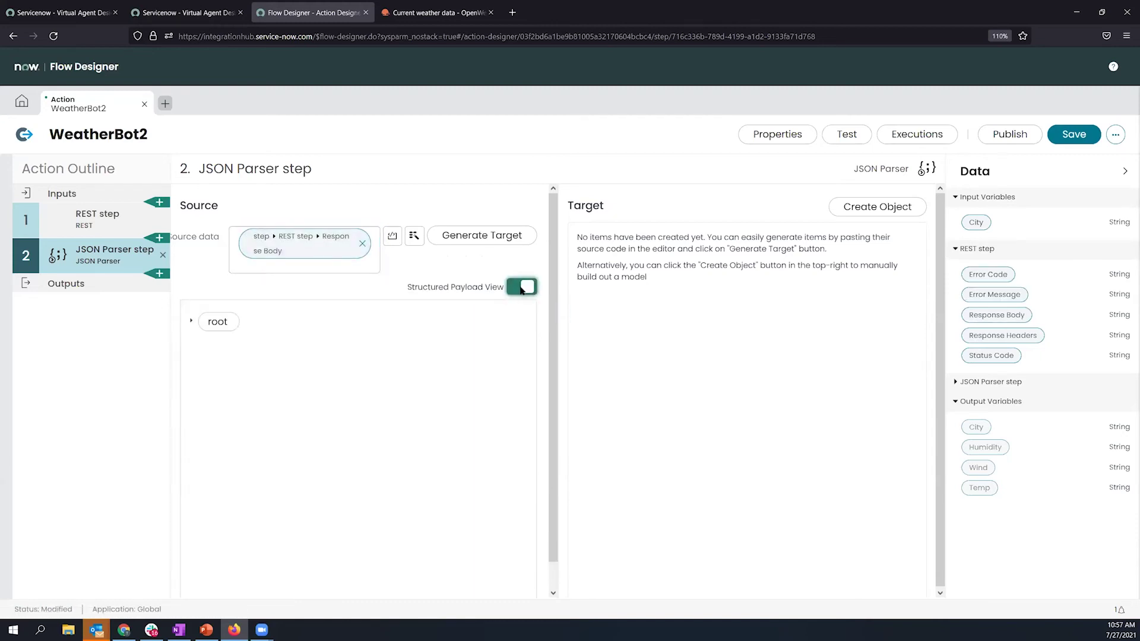
left_click(192, 321)
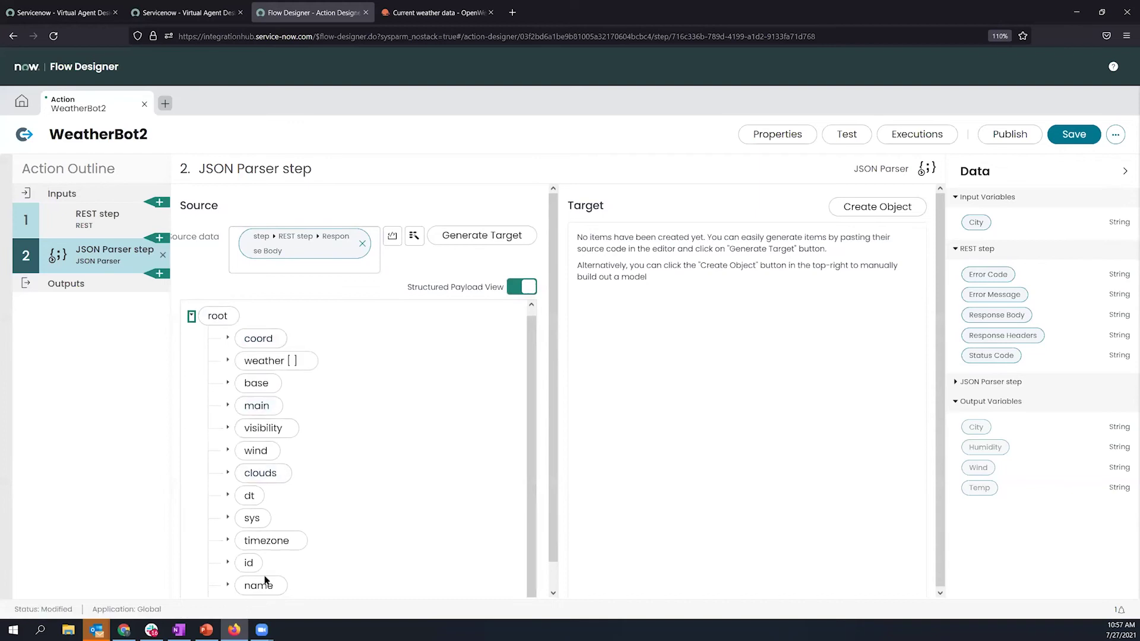
left_click(227, 361)
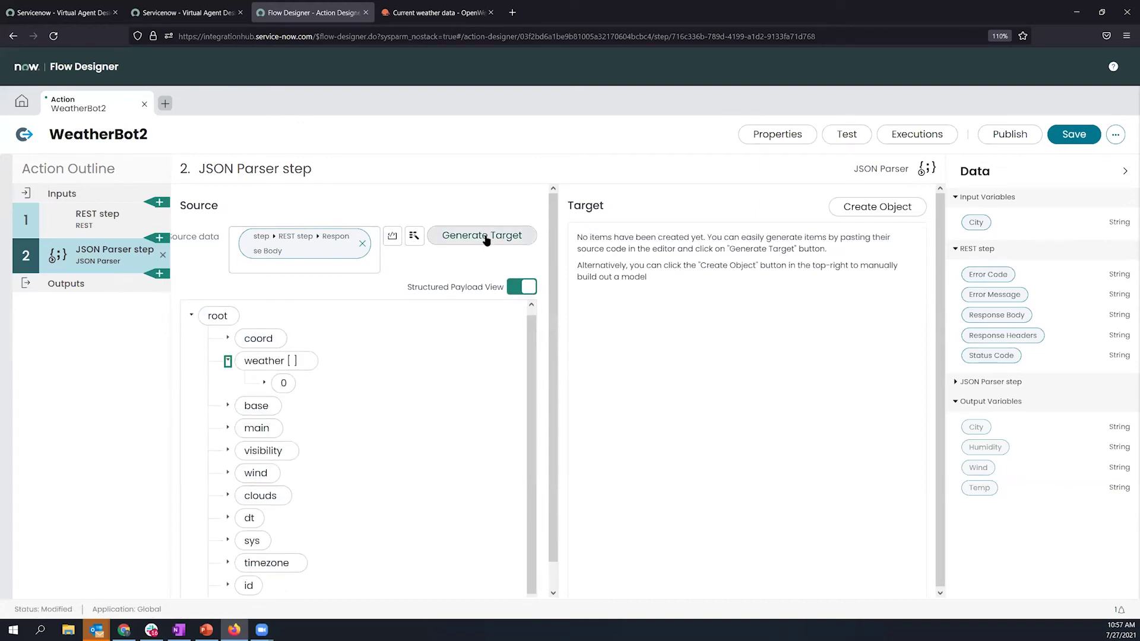
left_click(488, 236)
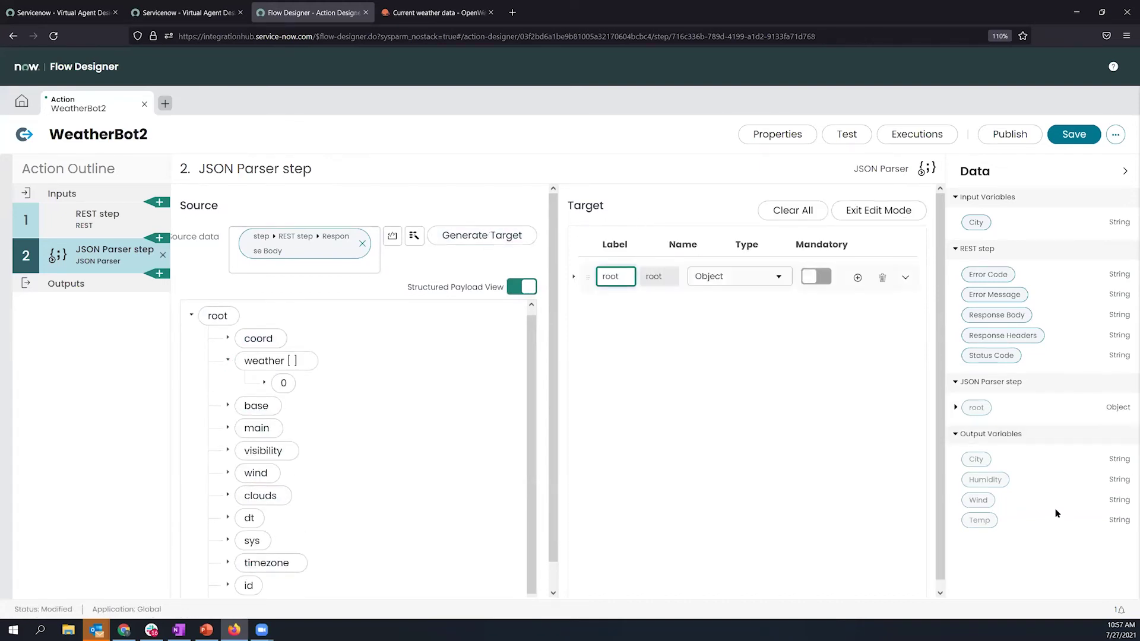
left_click(956, 407)
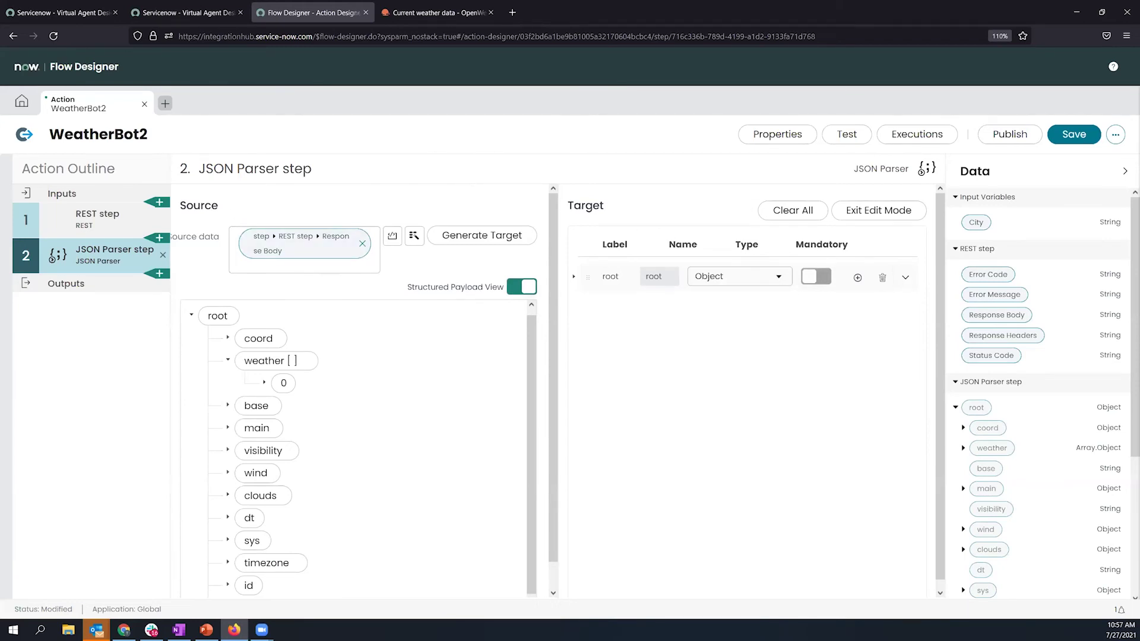
key("alt+Tab")
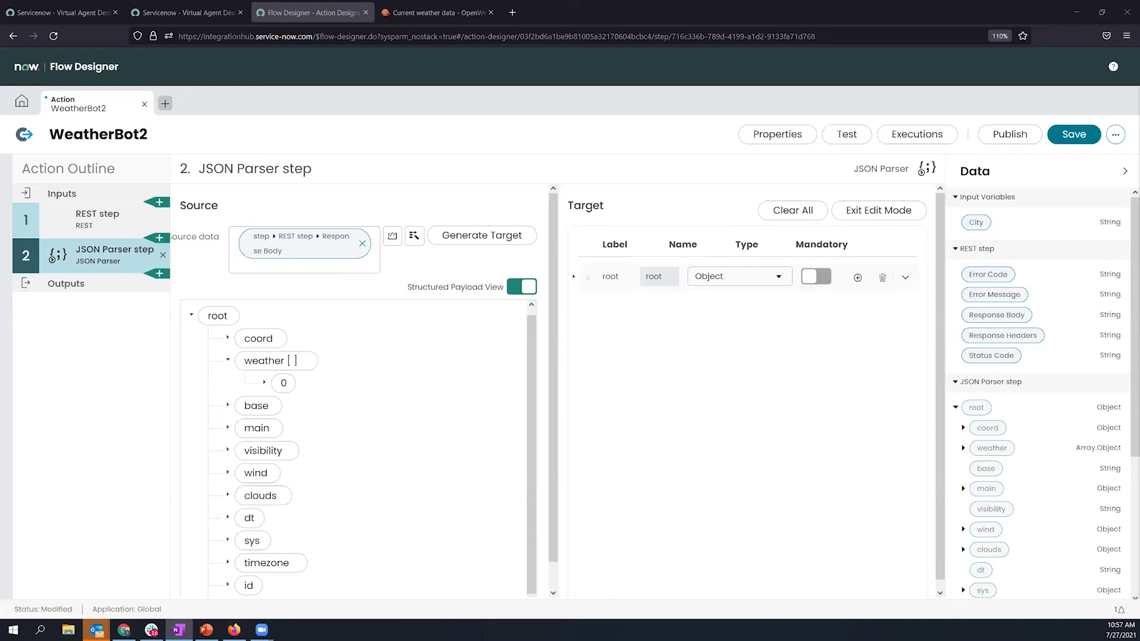
- Map the Temp output to the parsed root.main.temp field
left_click(90, 290)
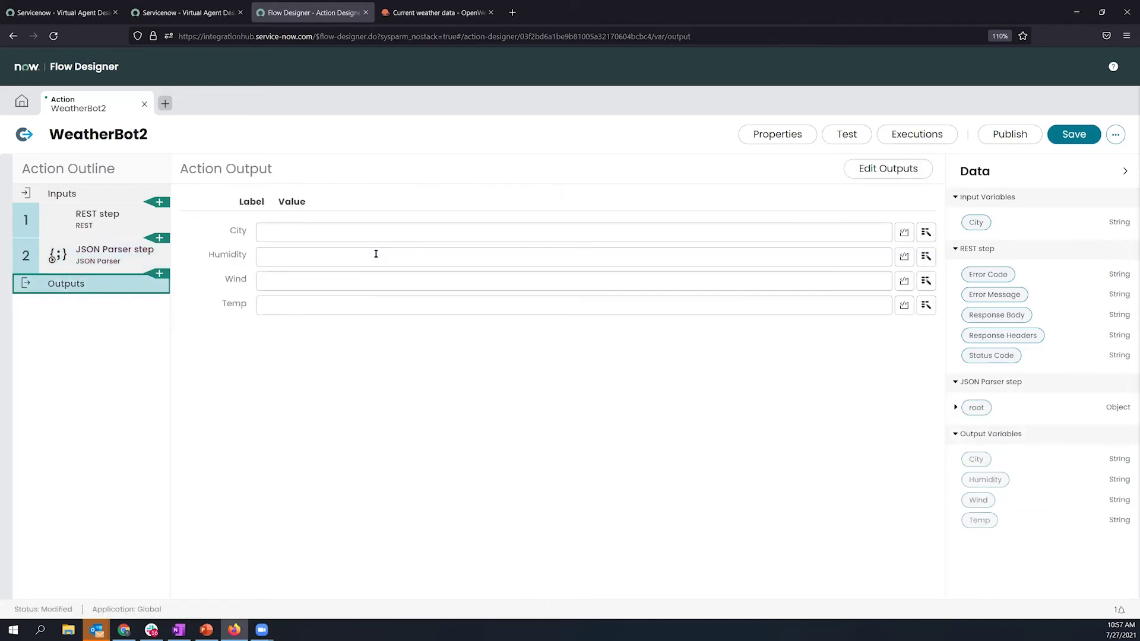
left_click(956, 409)
scroll(1071, 418, "down", 1)
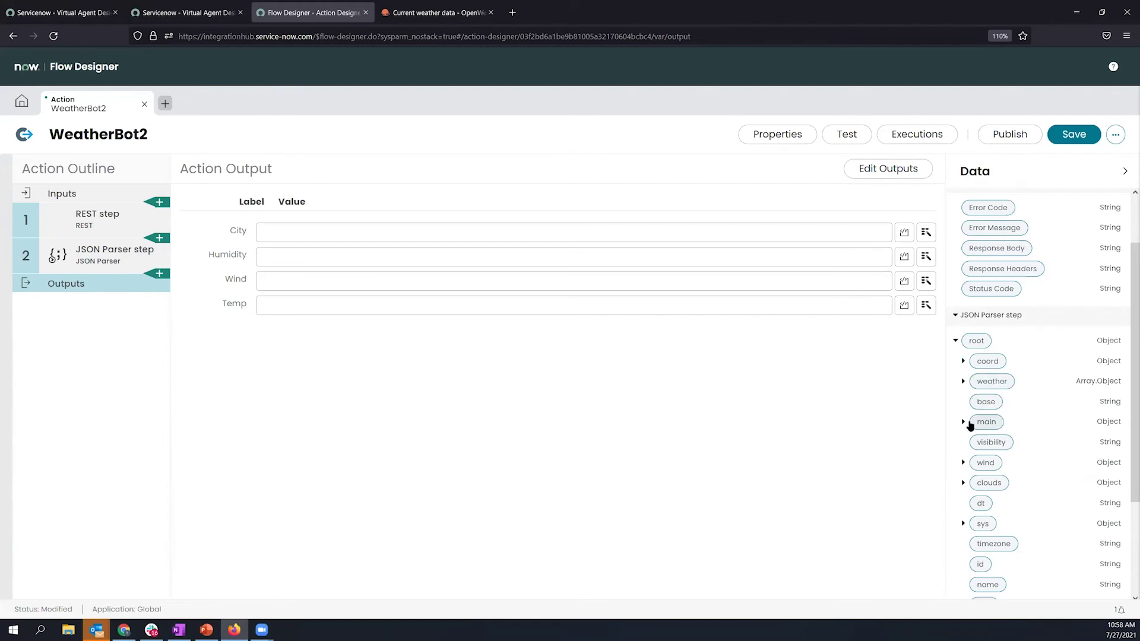
left_click(963, 422)
left_click_drag(1009, 449, 384, 300)
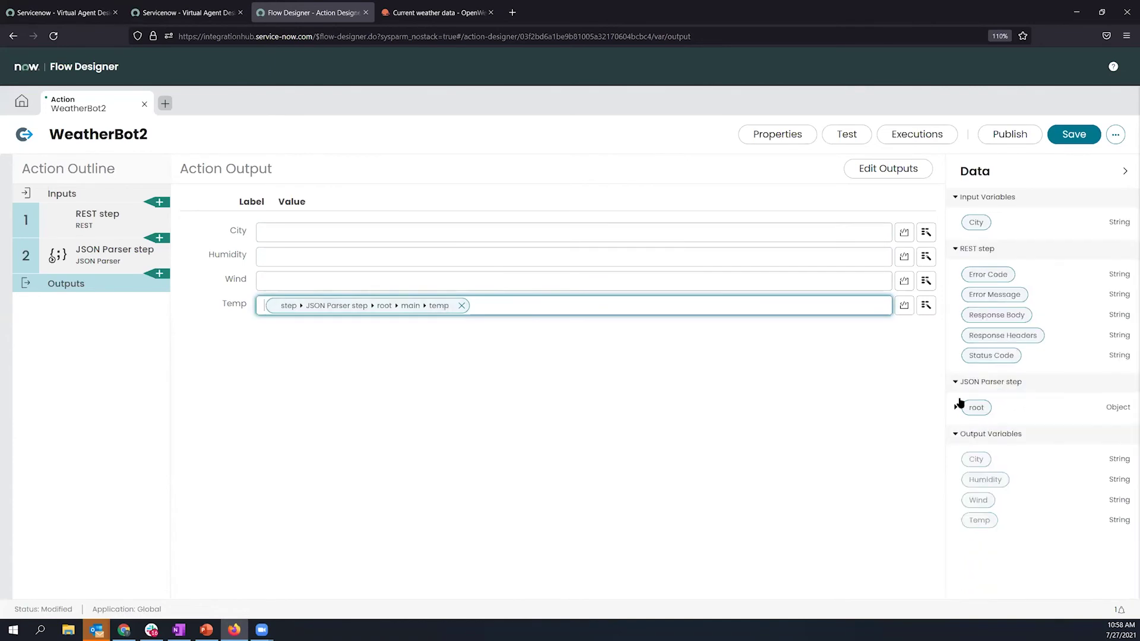
- Map Humidity to main.humidity and Wind to wind.speed from the JSON Parser
left_click(956, 407)
scroll(1022, 433, "down", 2)
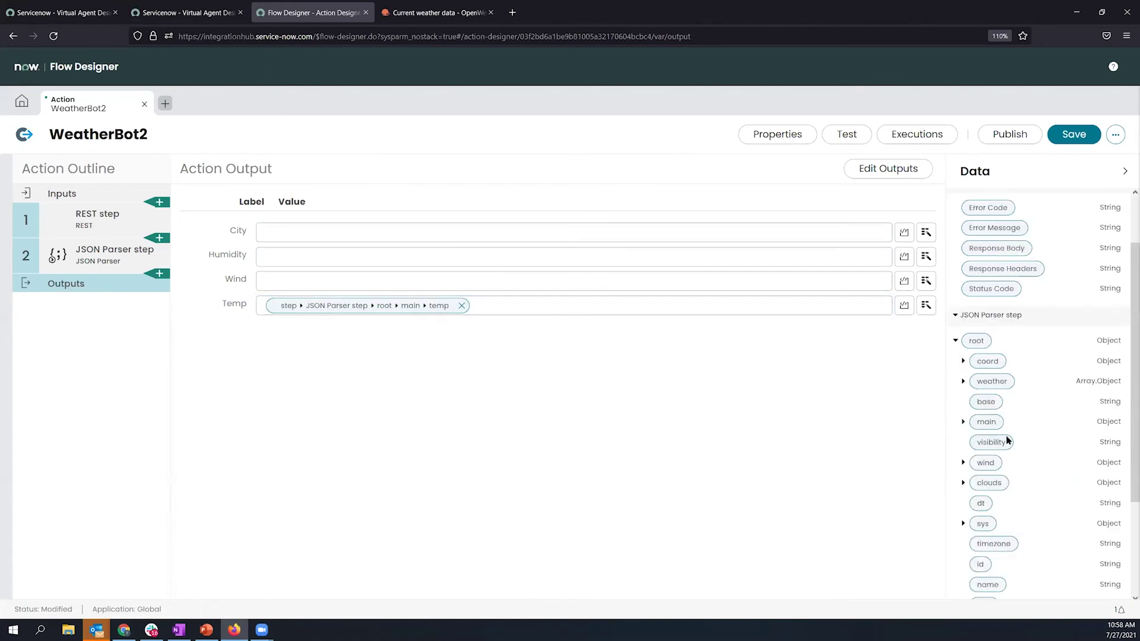
left_click_drag(1007, 550, 296, 260)
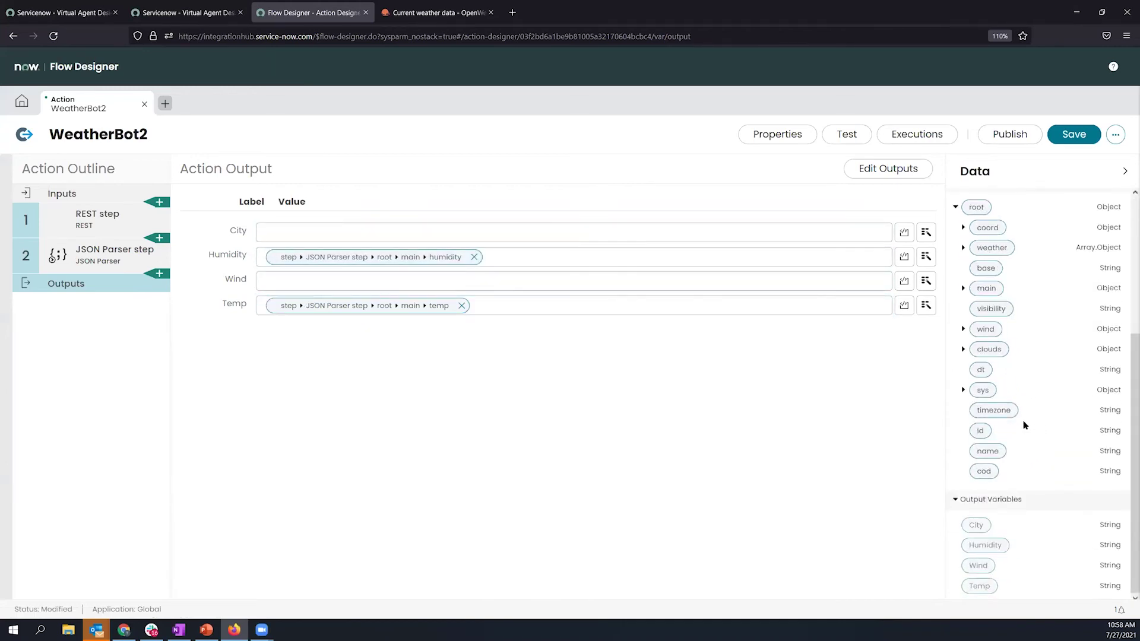
left_click(975, 332)
left_click_drag(992, 350, 328, 282)
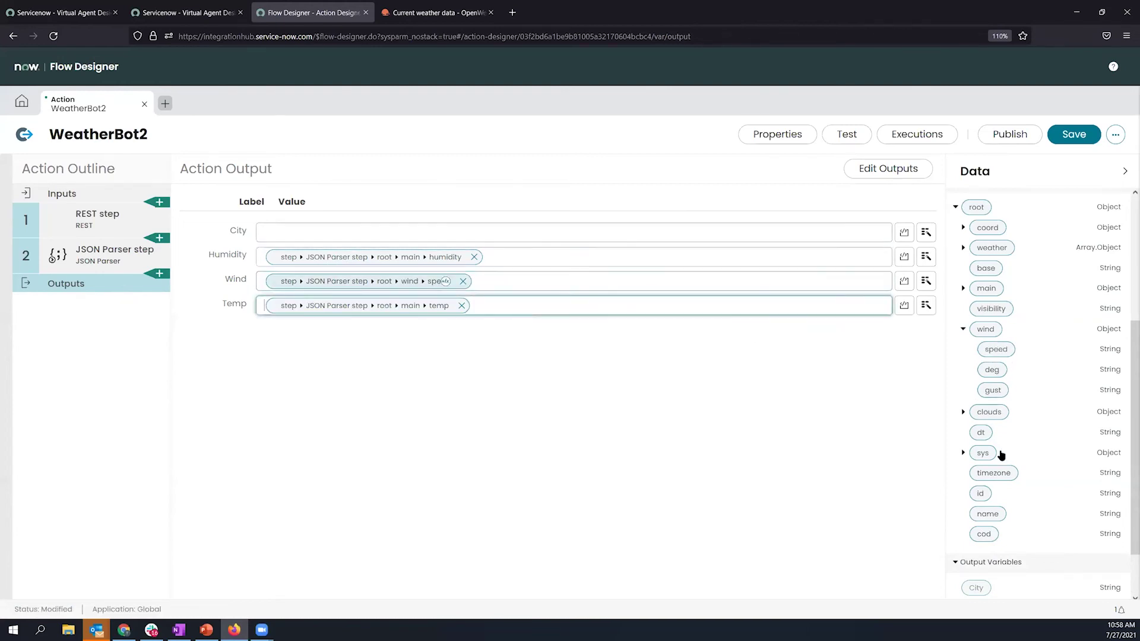
- Map the City output to the parsed 'name' field
left_click(955, 407)
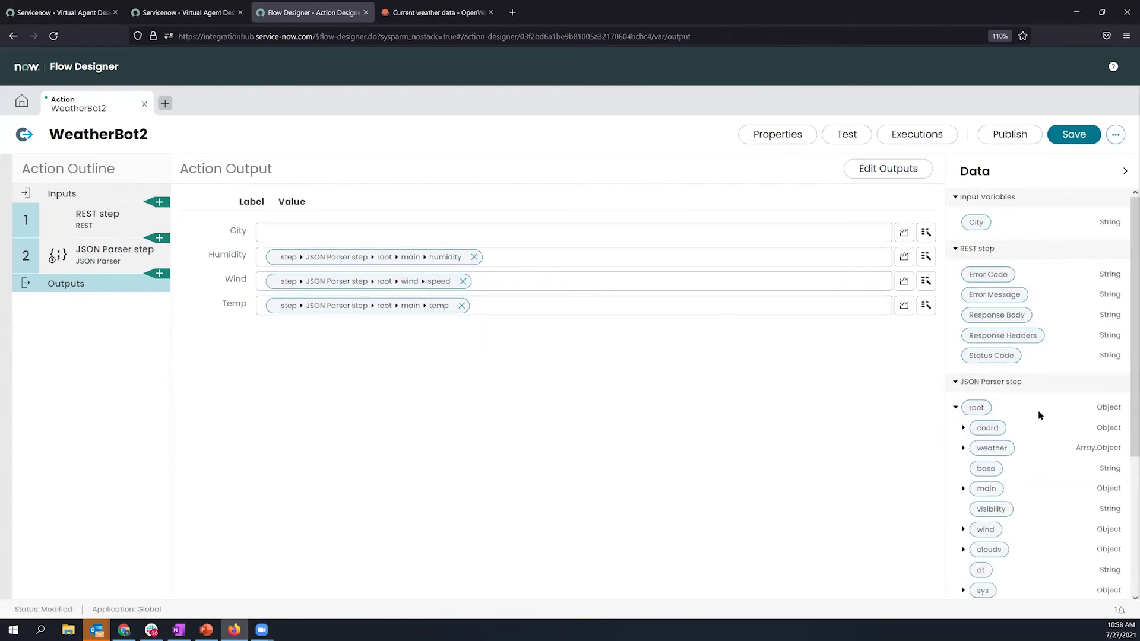
scroll(1038, 415, "down", 3)
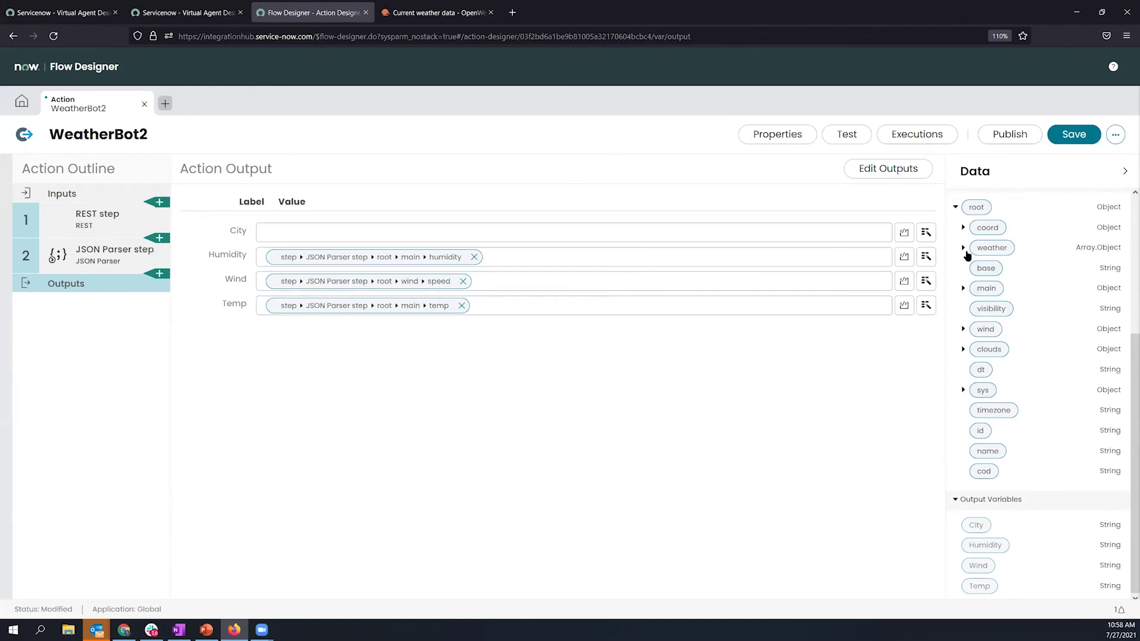
left_click(962, 288)
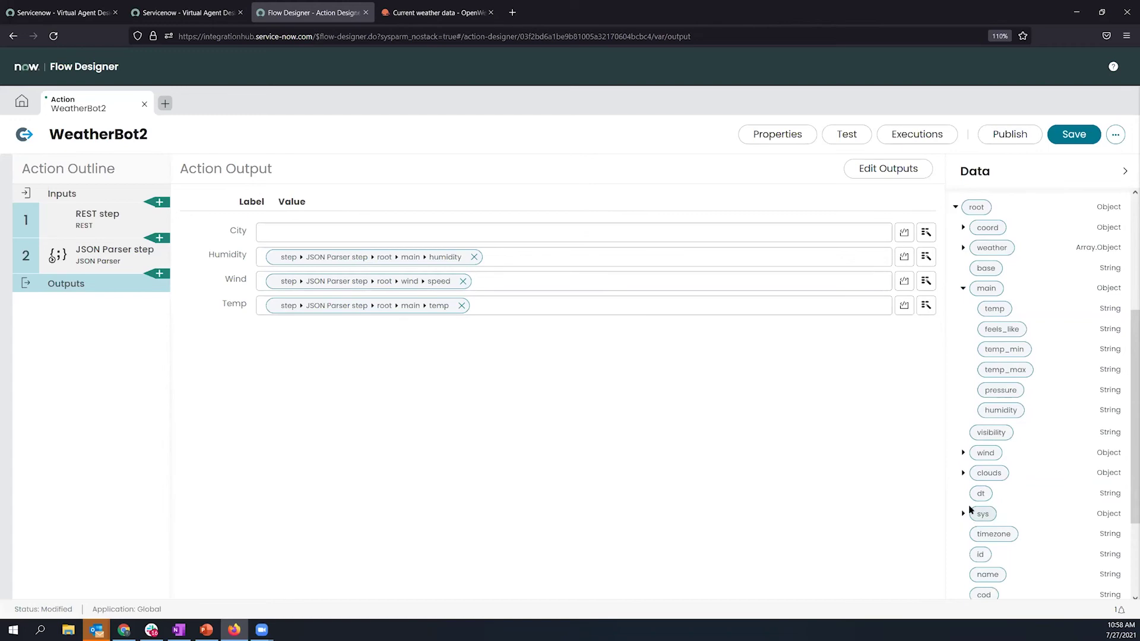
left_click(962, 228)
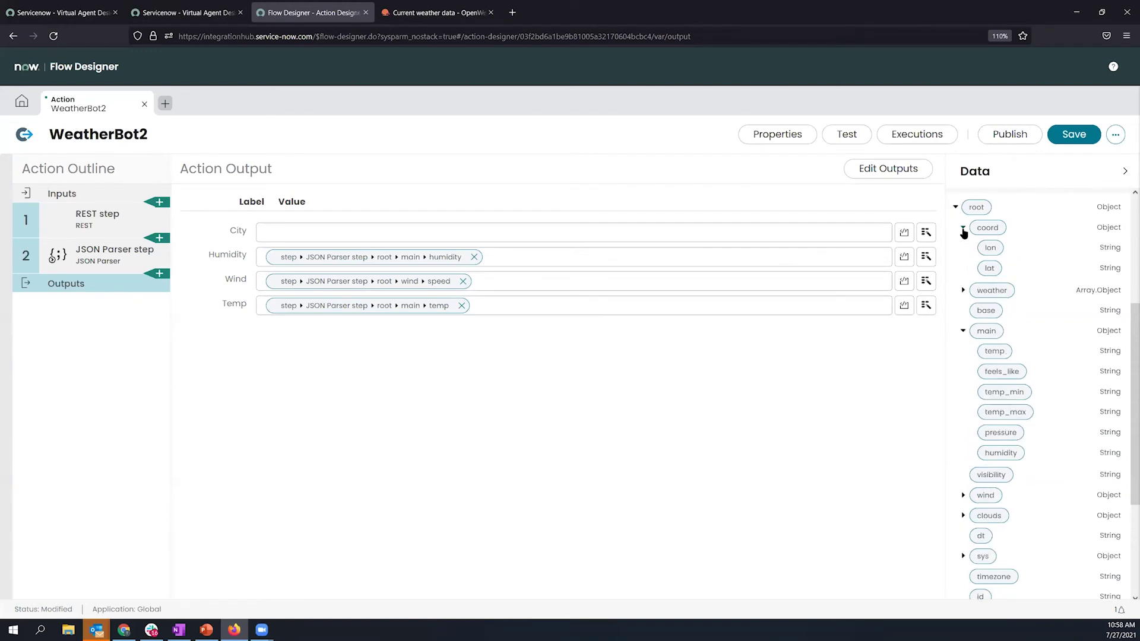
left_click(962, 229)
scroll(1027, 304, "down", 2)
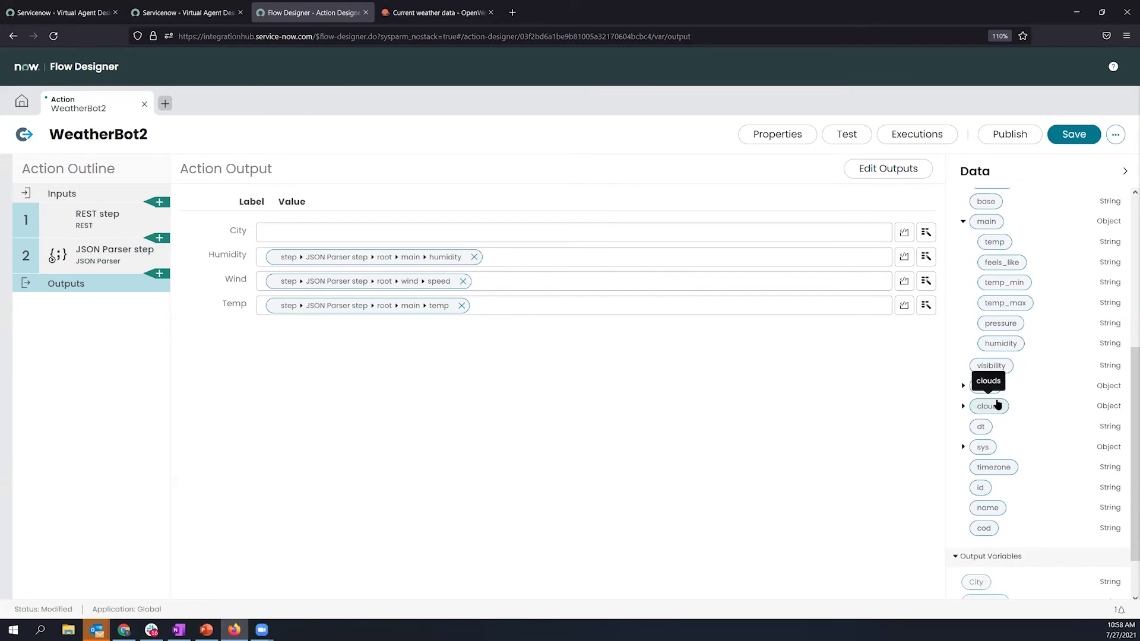
scroll(998, 405, "up", 2)
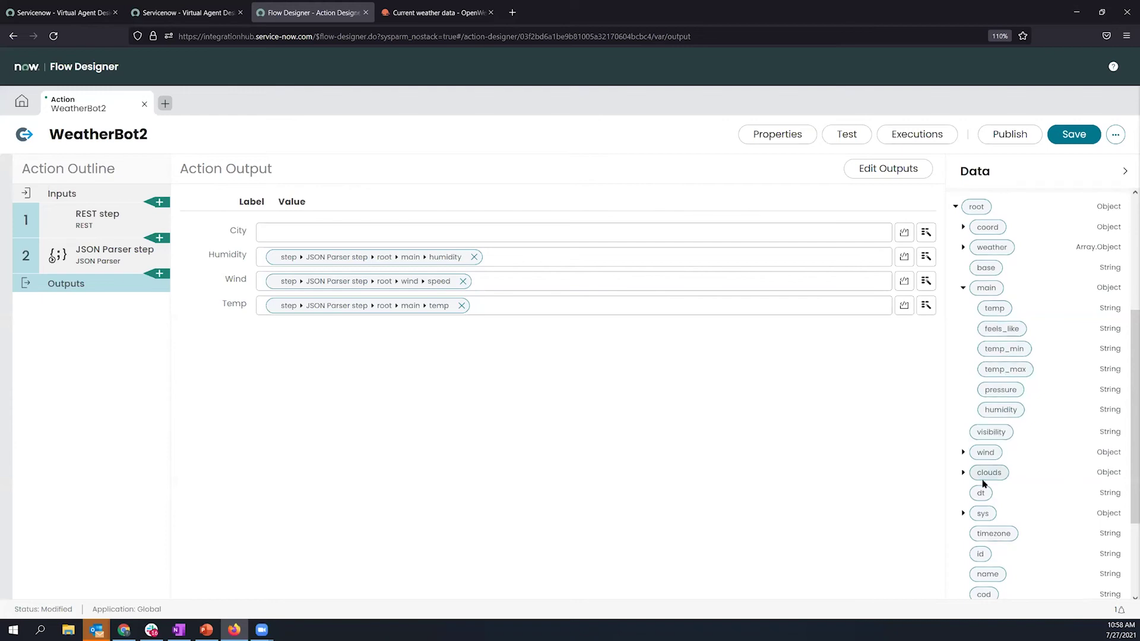
scroll(982, 475, "down", 2)
left_click(964, 449)
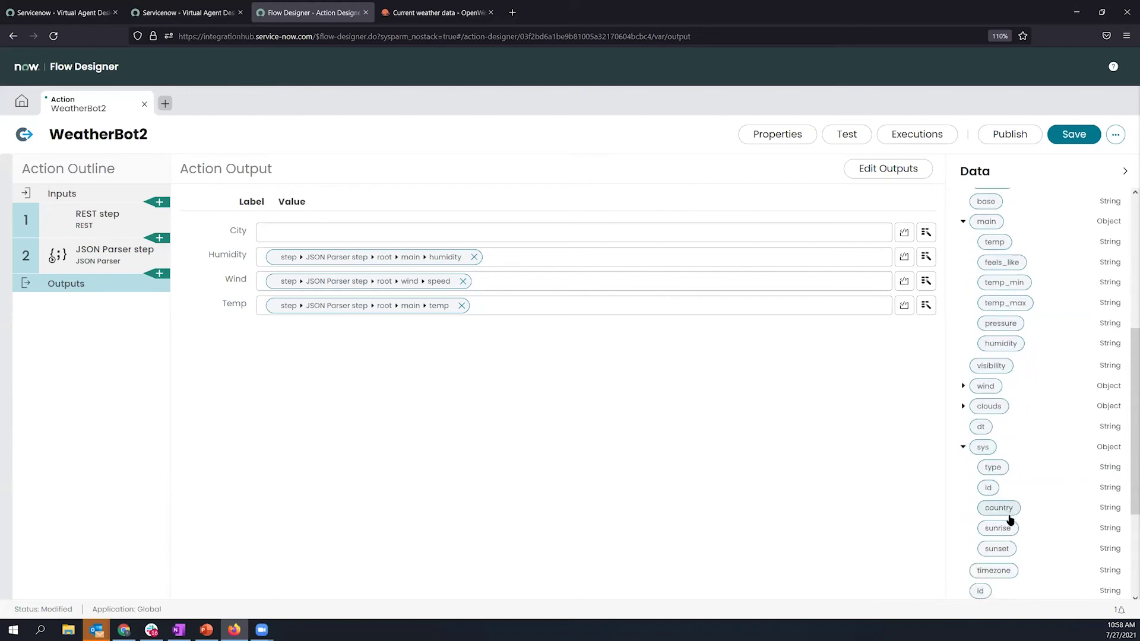
scroll(1020, 478, "down", 4)
left_click_drag(987, 478, 392, 234)
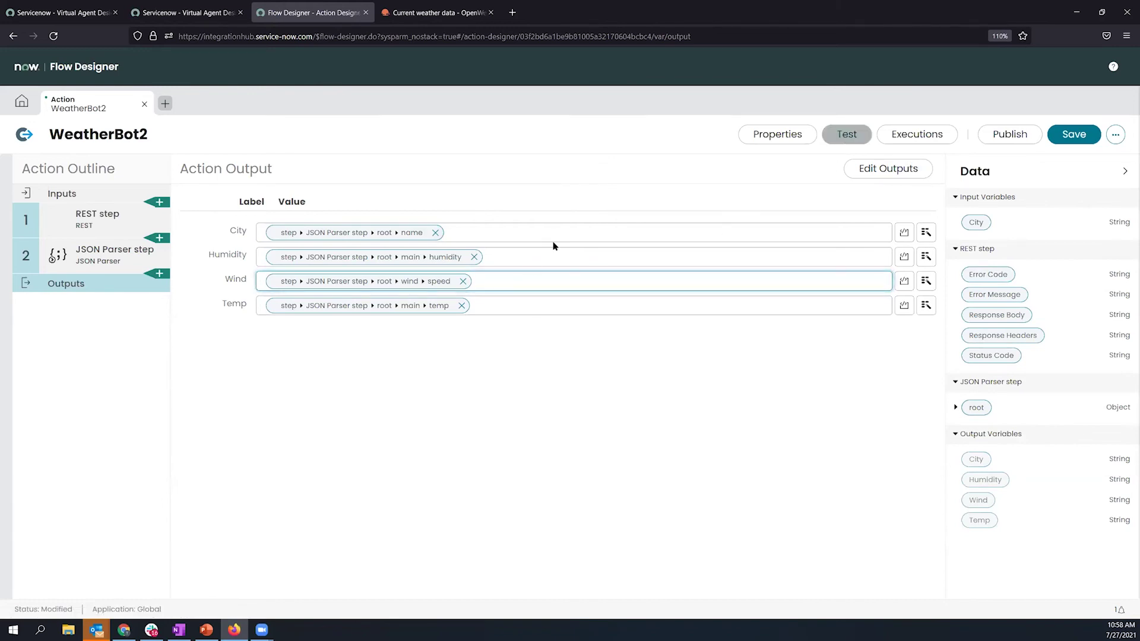
left_click(848, 137)
type("dallas")
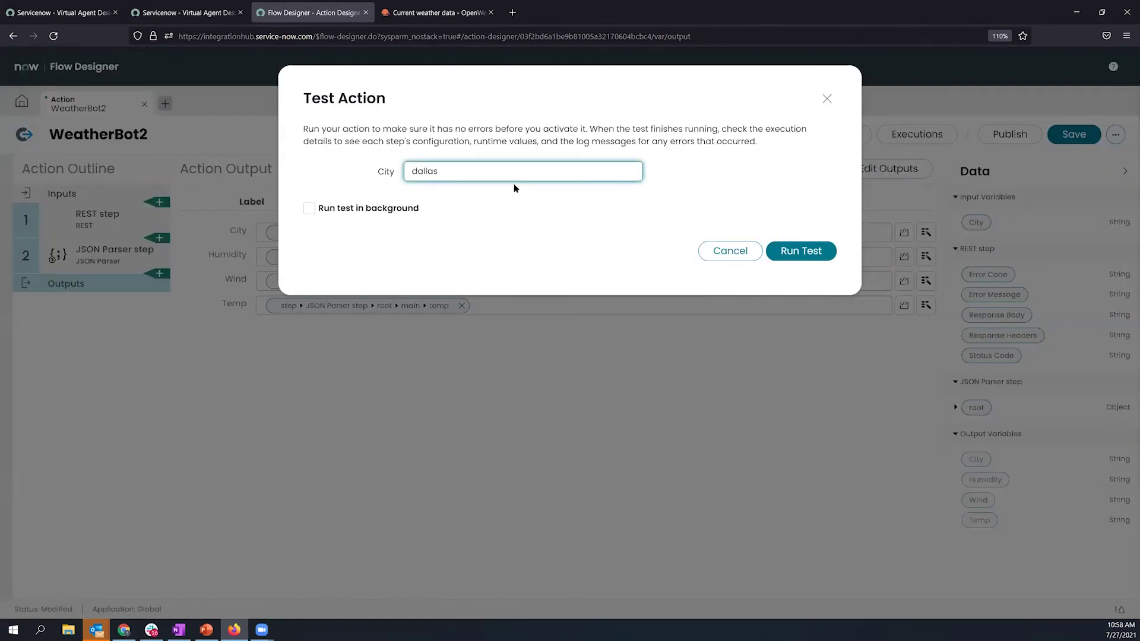
left_click(798, 251)
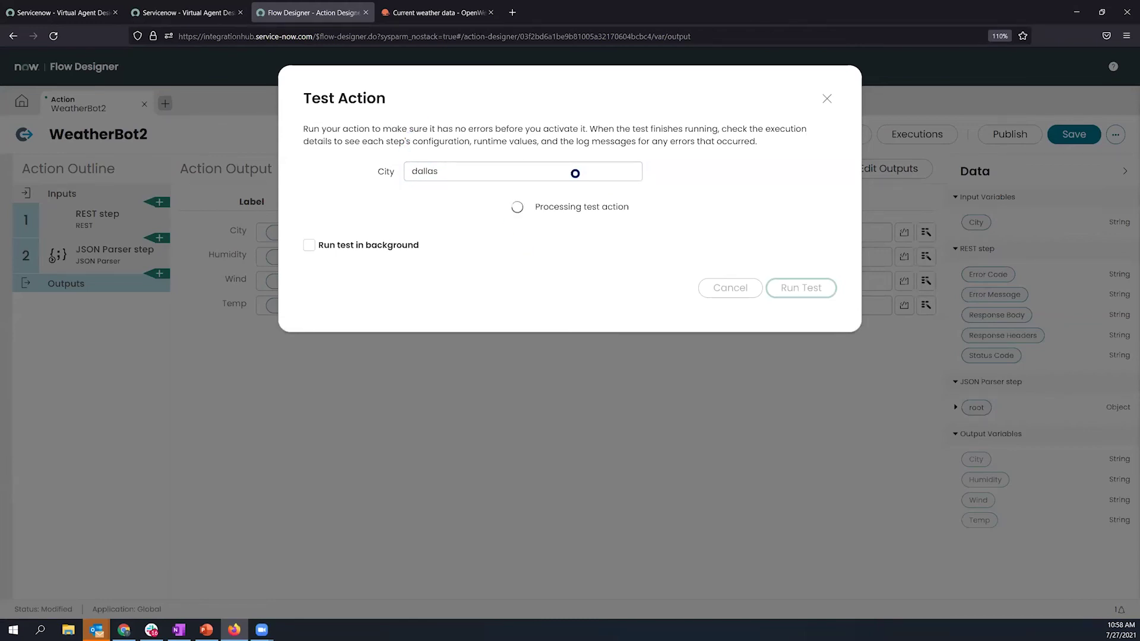
left_click(650, 209)
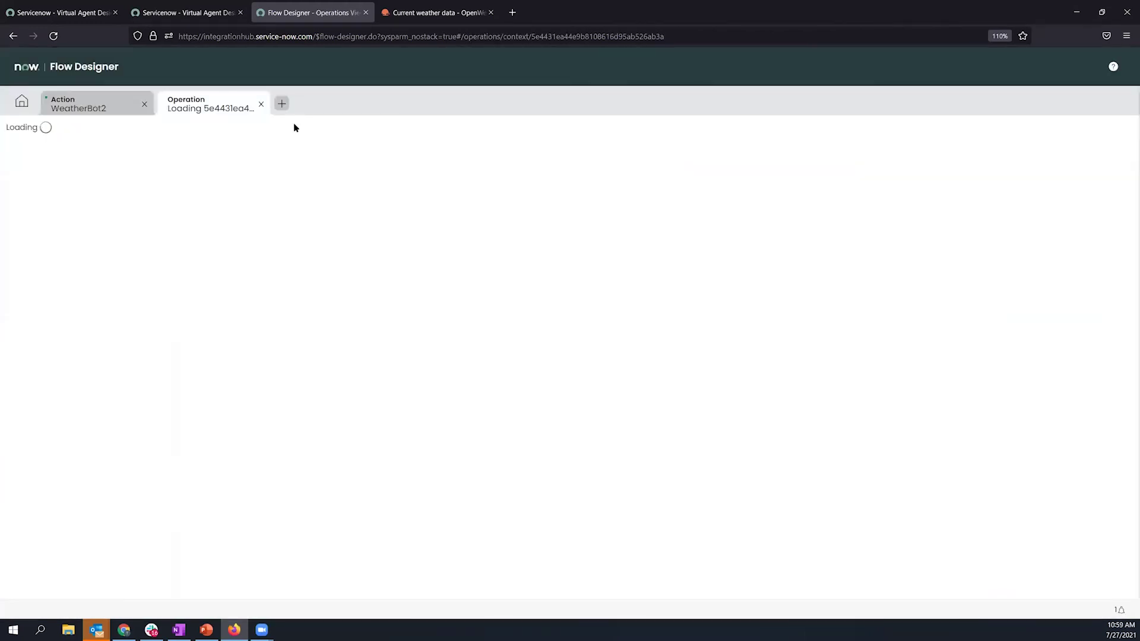
scroll(278, 359, "down", 1)
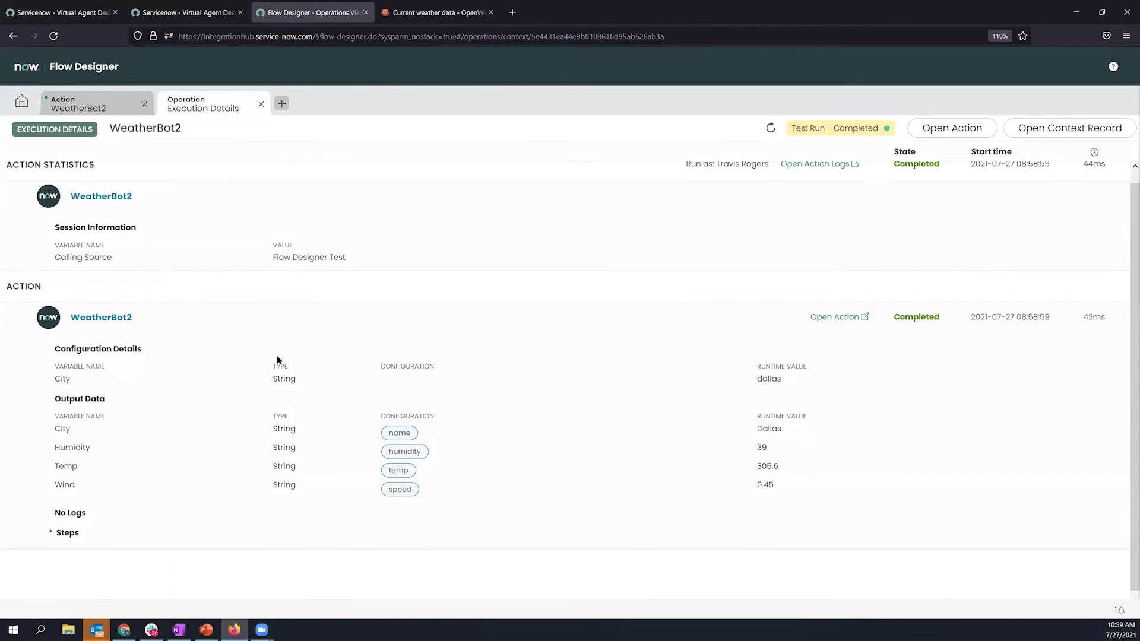
left_click(760, 425)
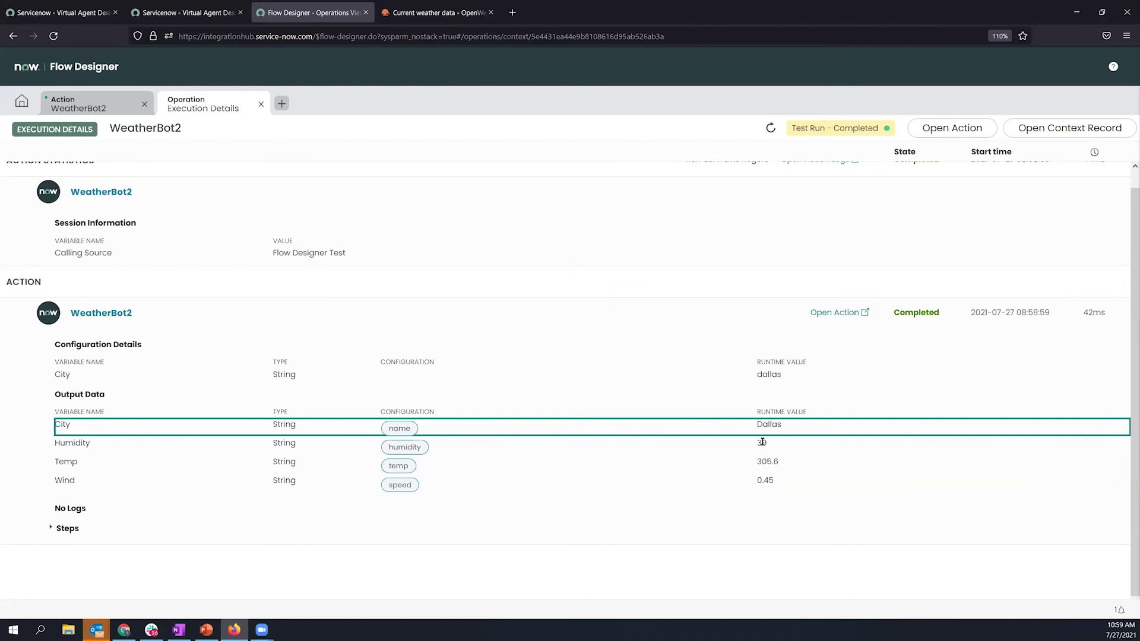
left_click_drag(758, 443, 790, 463)
left_click(773, 479)
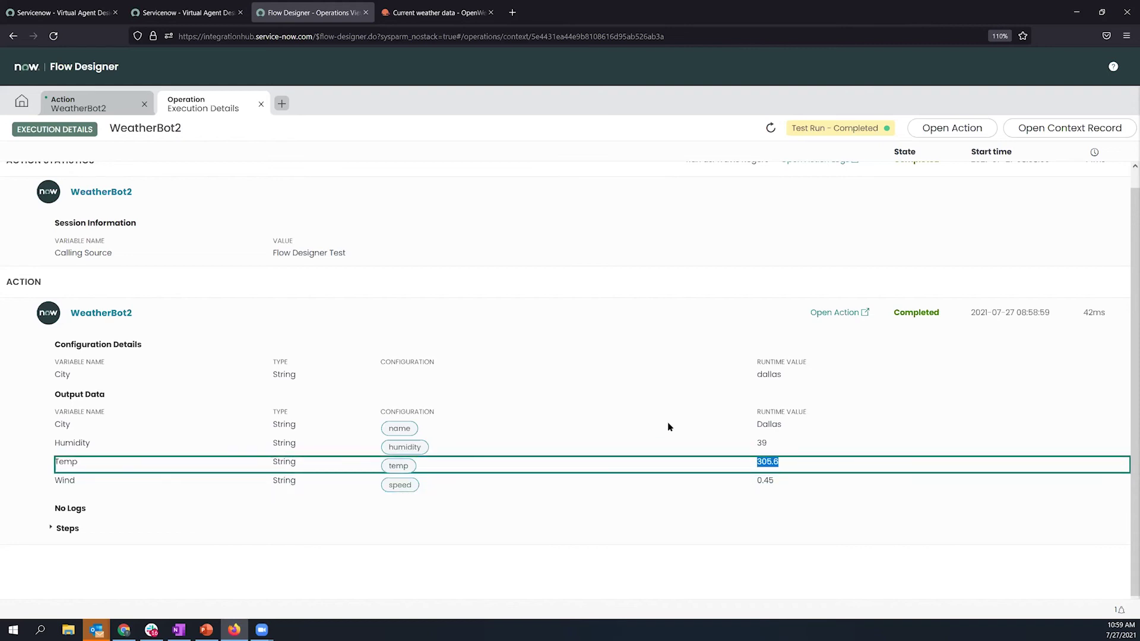
left_click(261, 104)
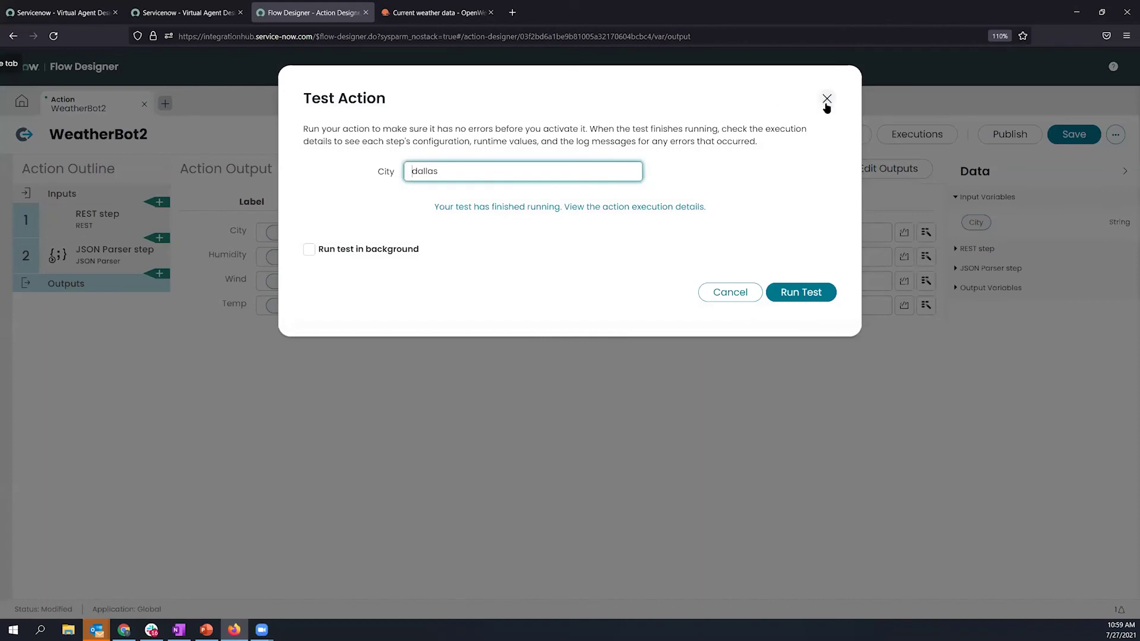
left_click(727, 293)
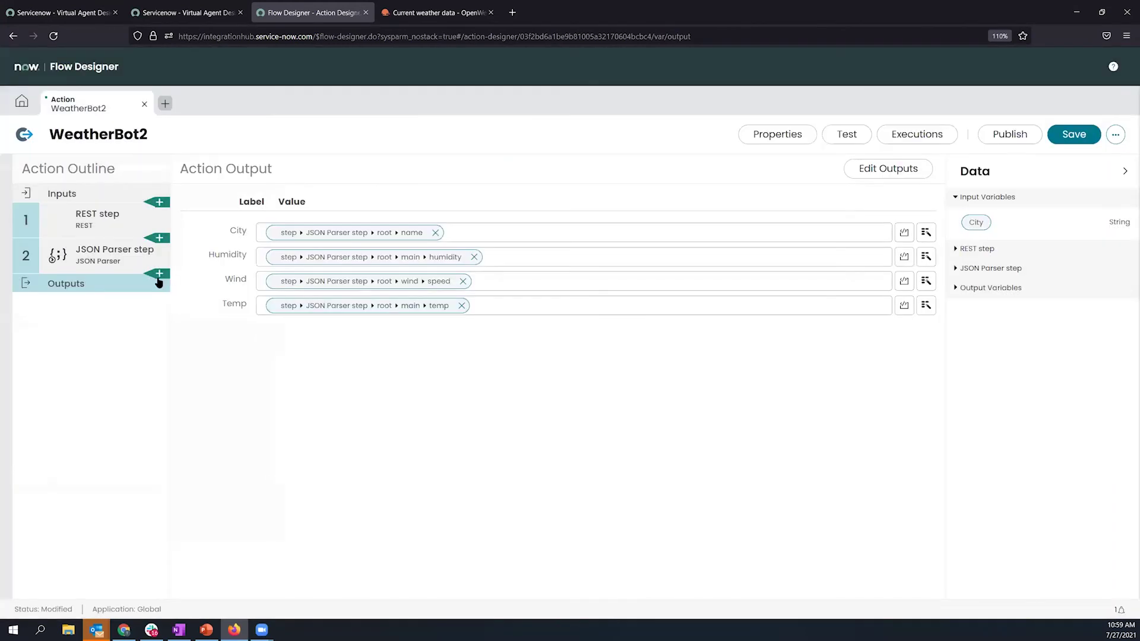
key("alt+Tab")
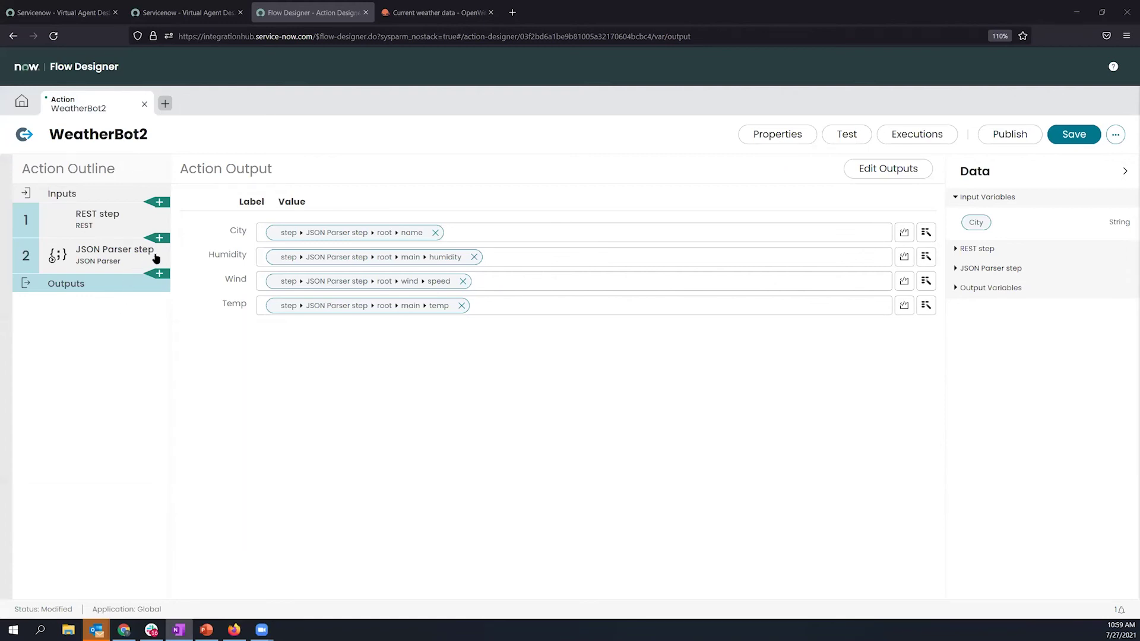
- Add a Script step after the JSON Parser step in WeatherBot2
left_click(158, 282)
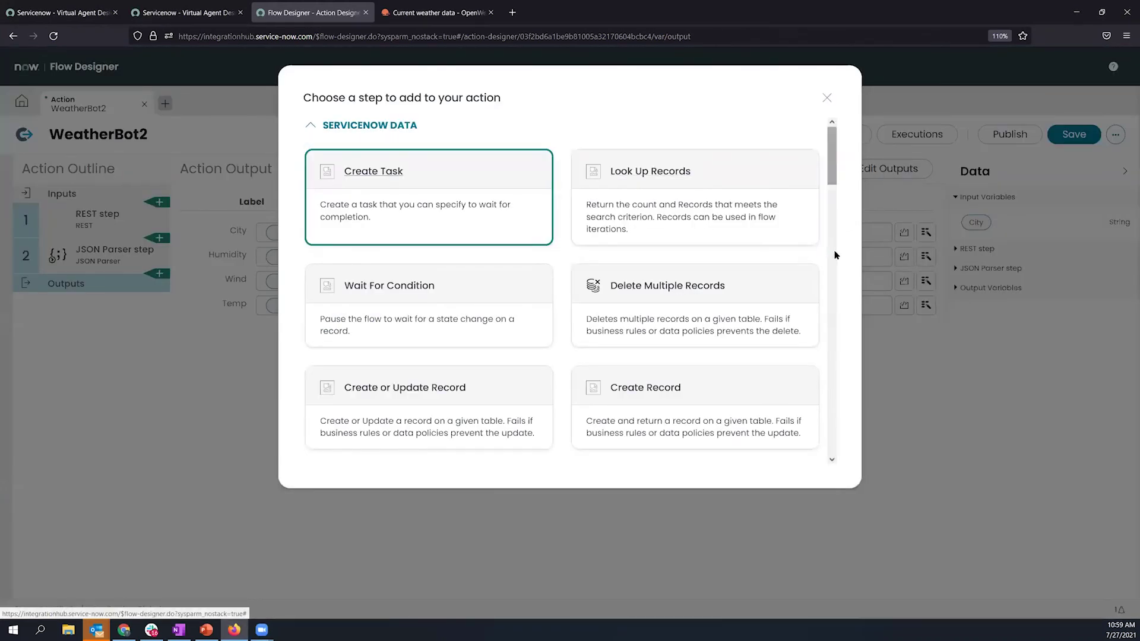
scroll(458, 303, "down", 4)
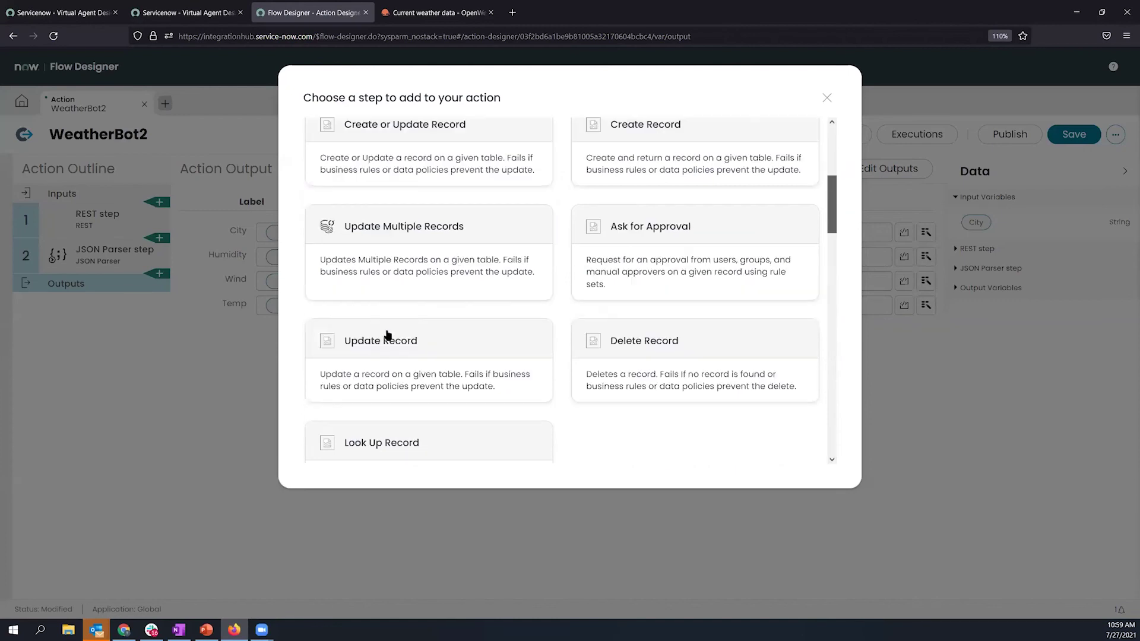
scroll(274, 361, "down", 1)
scroll(294, 313, "down", 5)
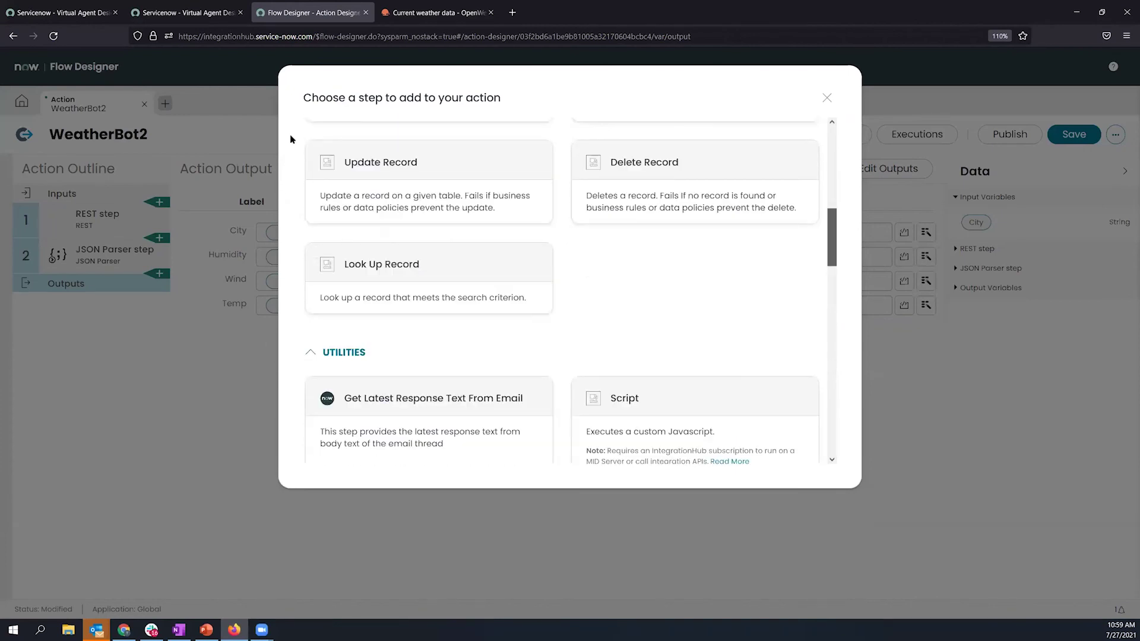
scroll(294, 312, "down", 1)
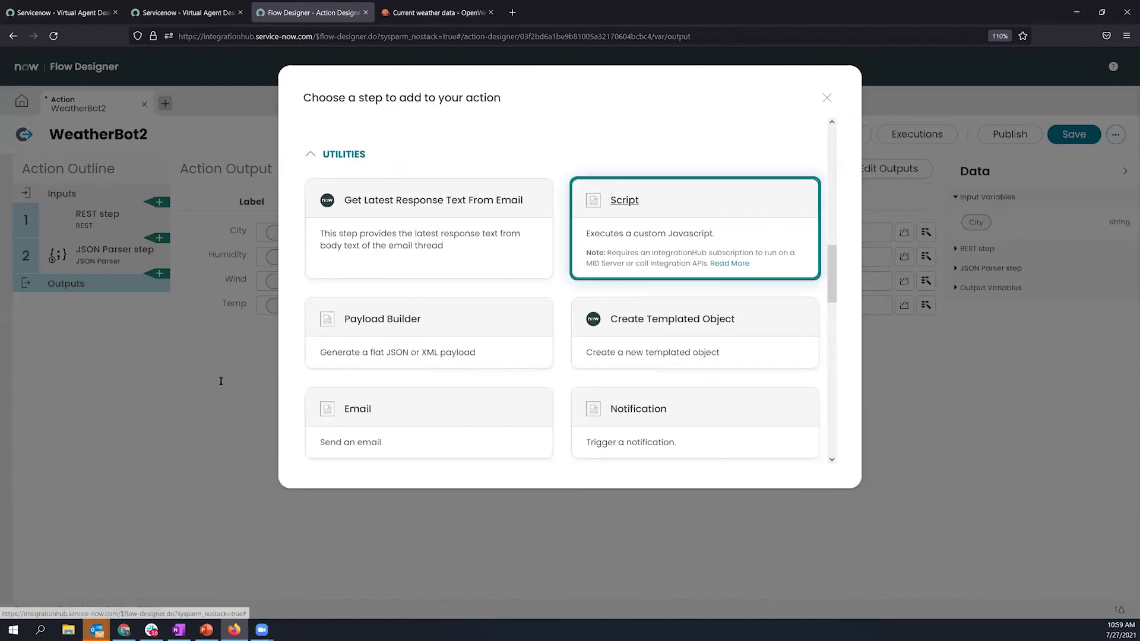
left_click(653, 237)
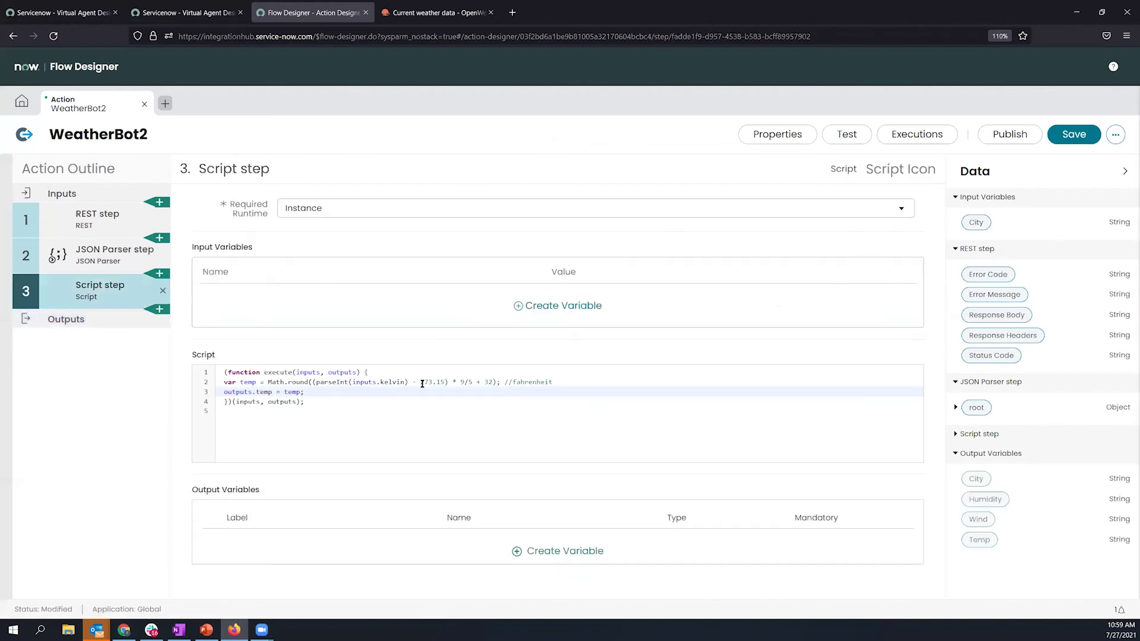
- Indent the temperature calculation and outputs.temp lines of the Kelvin-to-Fahrenheit script
left_click_drag(445, 383, 420, 382)
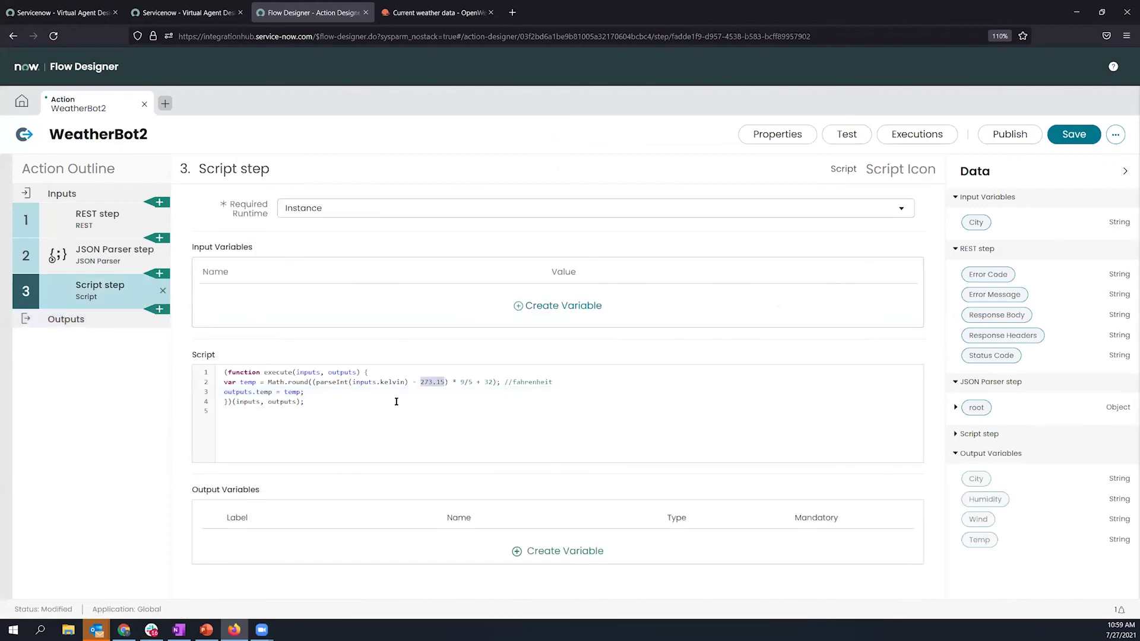
key("Tab")
left_click(224, 393)
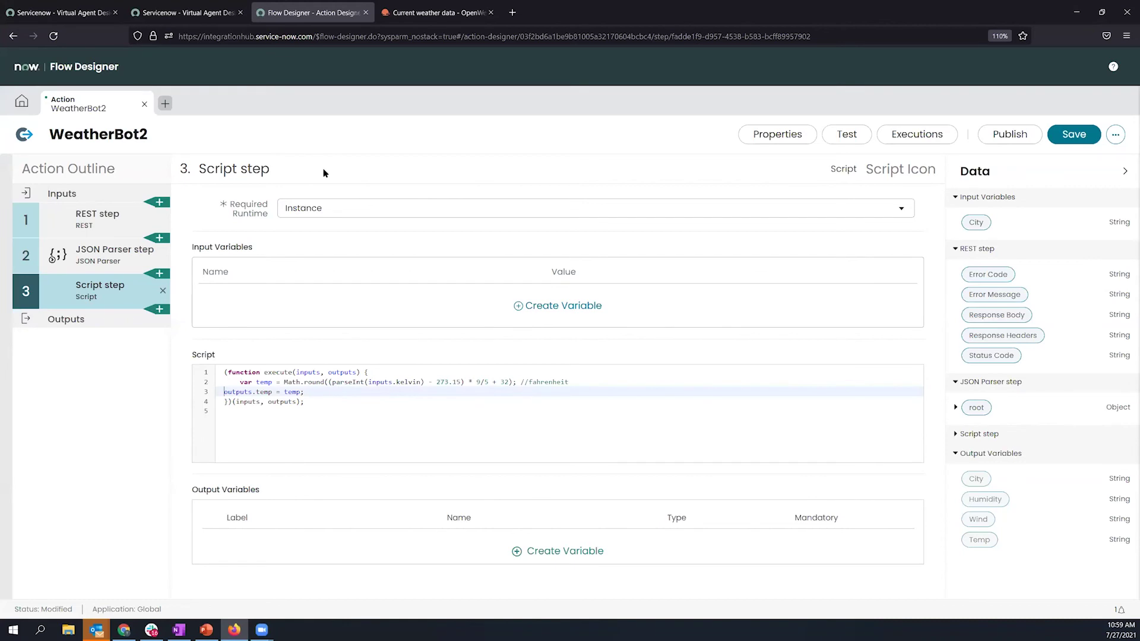
key("Tab")
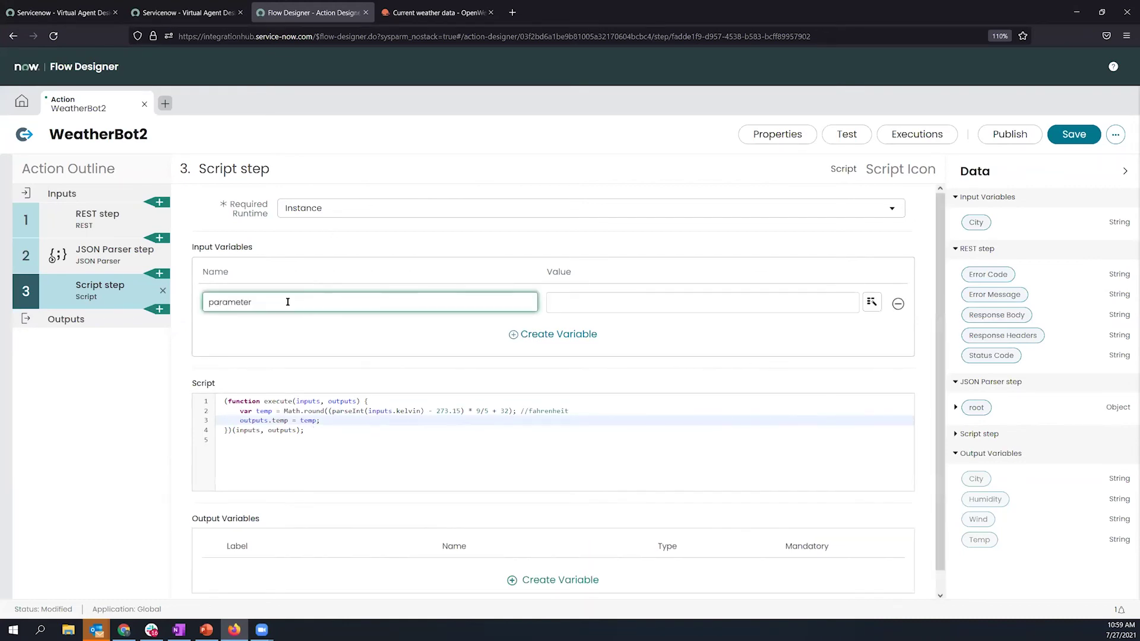
- Name the Script step's input variable kelvin and map it to root.main.temp
left_click(214, 302, "shift")
type("ke")
double_click(218, 297)
type("kelvin")
left_click(955, 412)
scroll(964, 451, "down", 2)
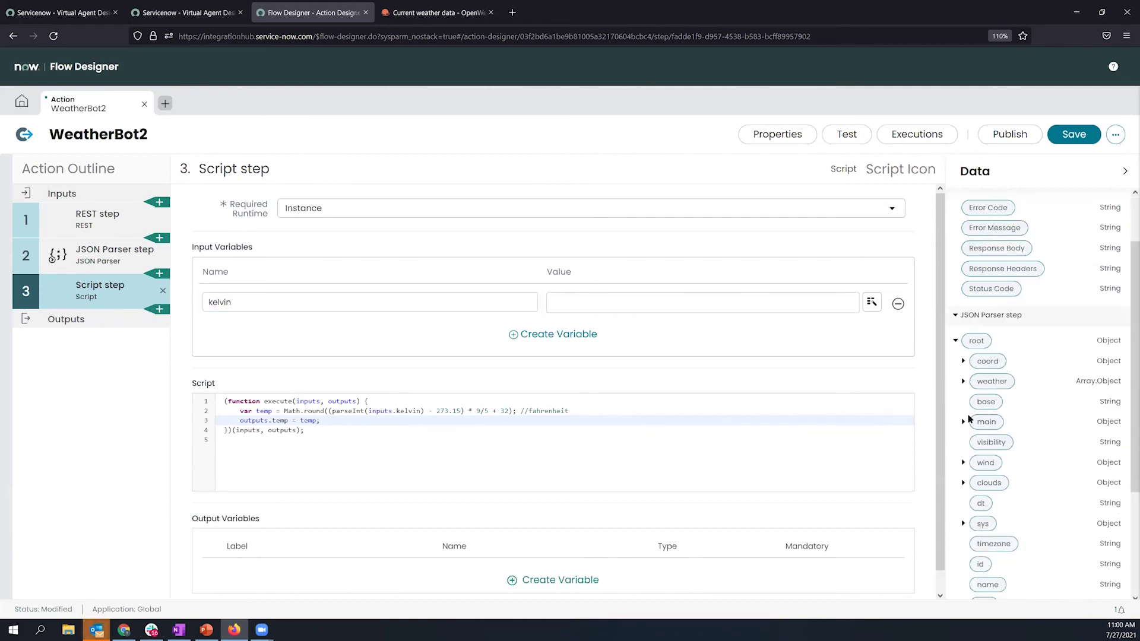
left_click(963, 422)
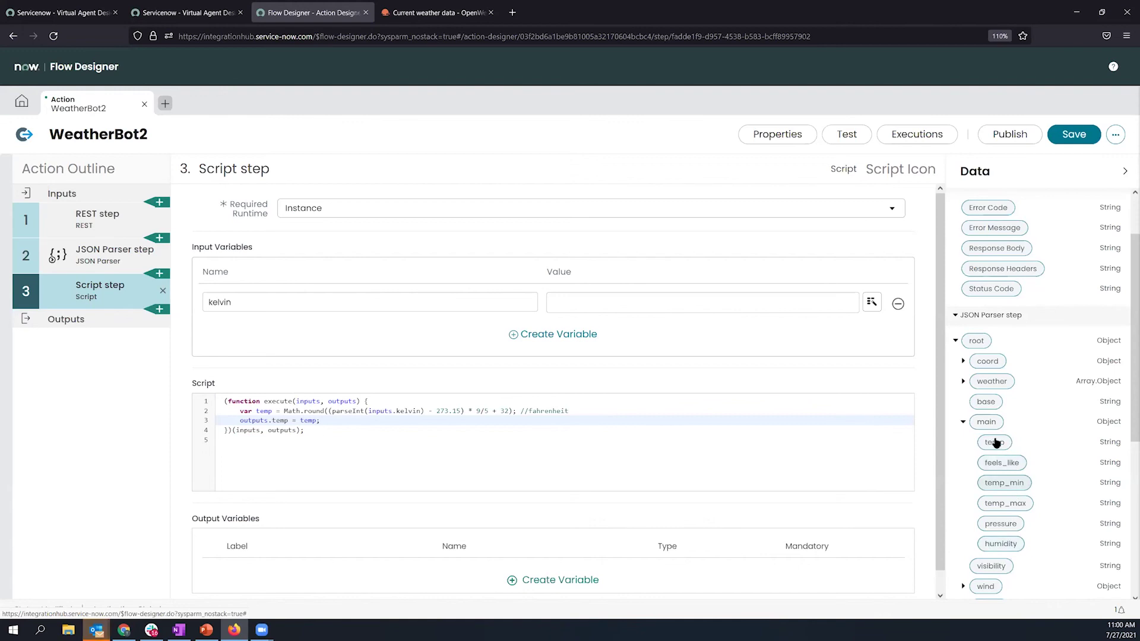
left_click_drag(995, 443, 641, 313)
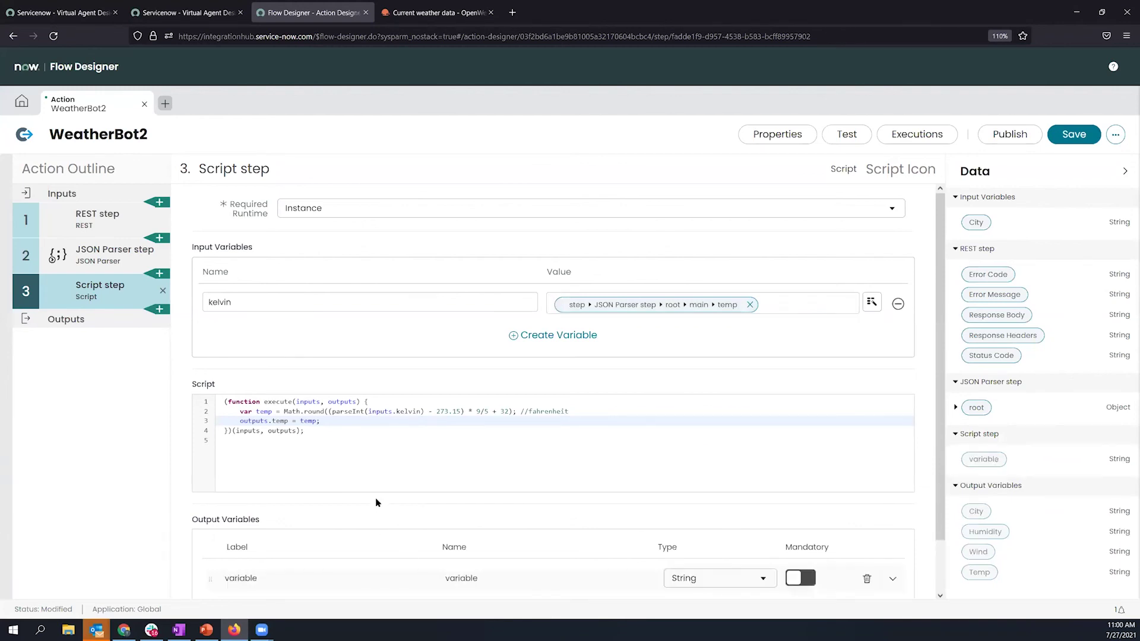
- Add a Script step output variable labelled temp
scroll(376, 503, "down", 1)
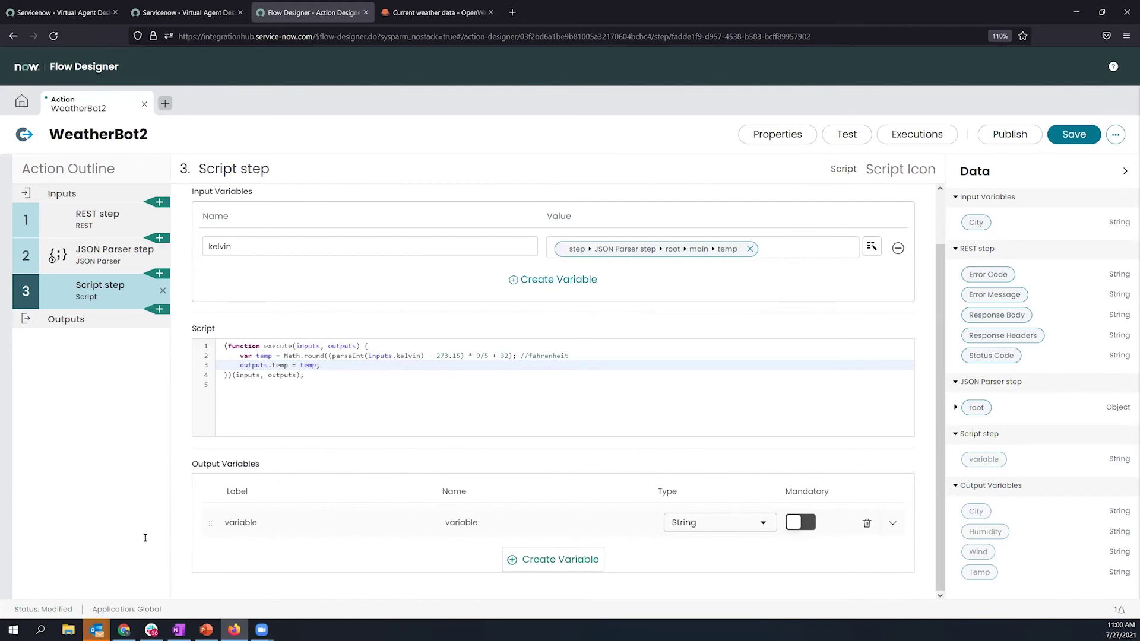
key("Tab")
type("temp")
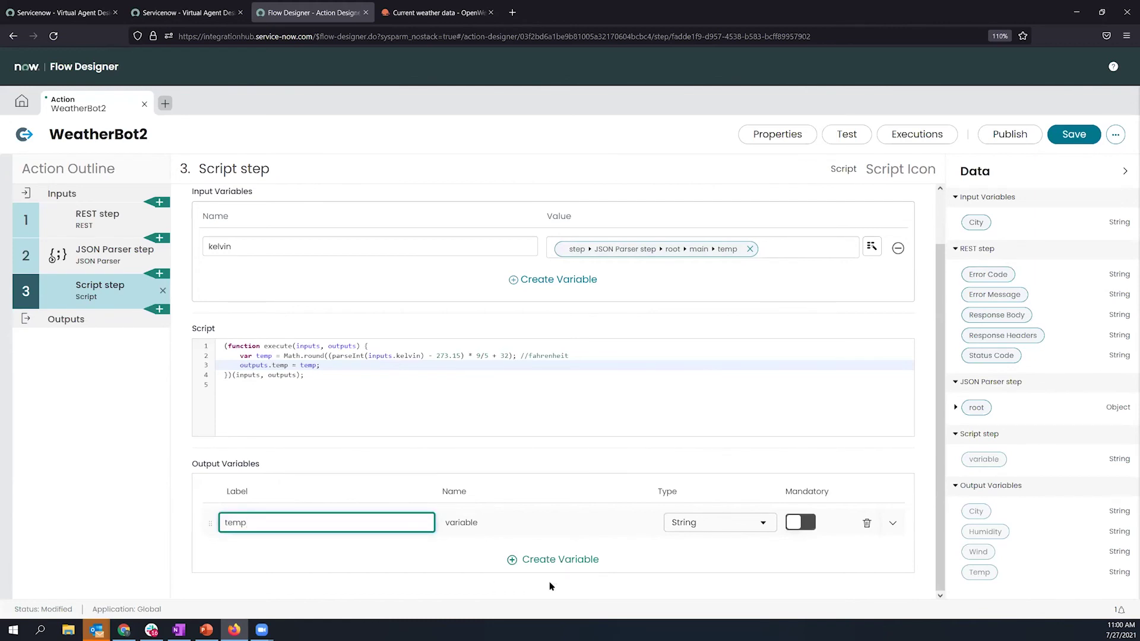
key("Tab")
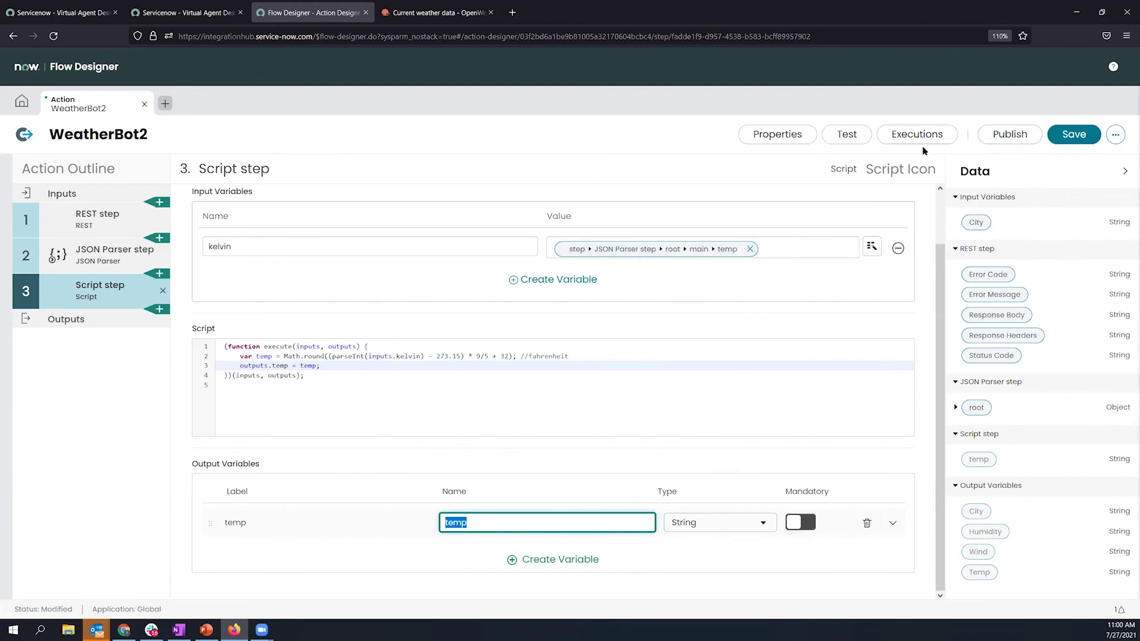
- Test the updated action with City 'dallas' and open its execution details
left_click(847, 134)
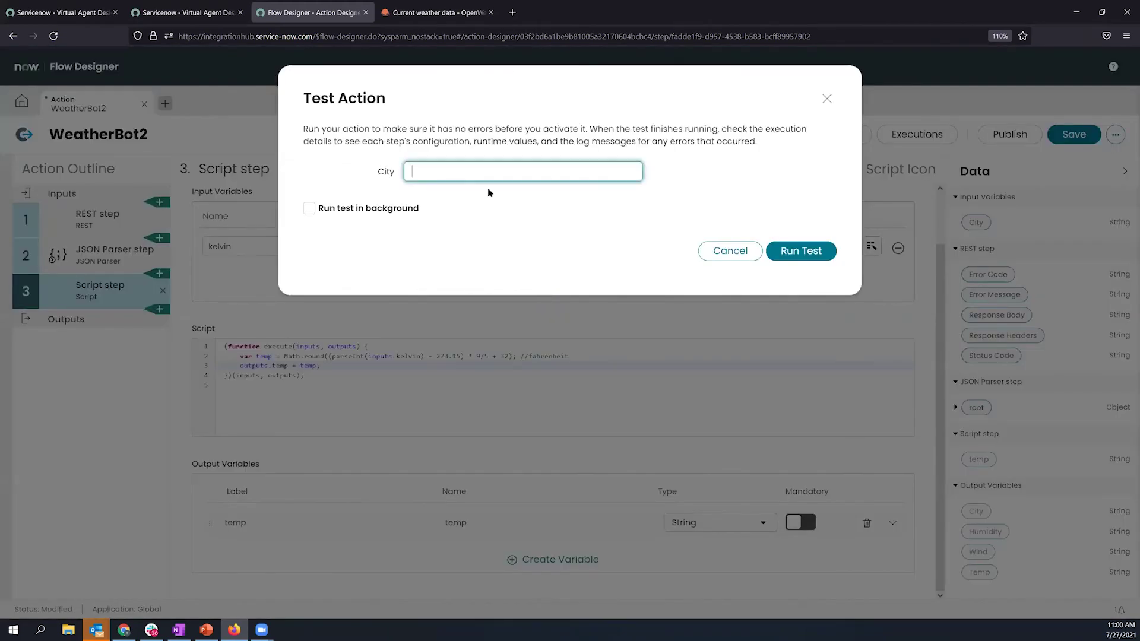
type("dallas")
left_click(815, 252)
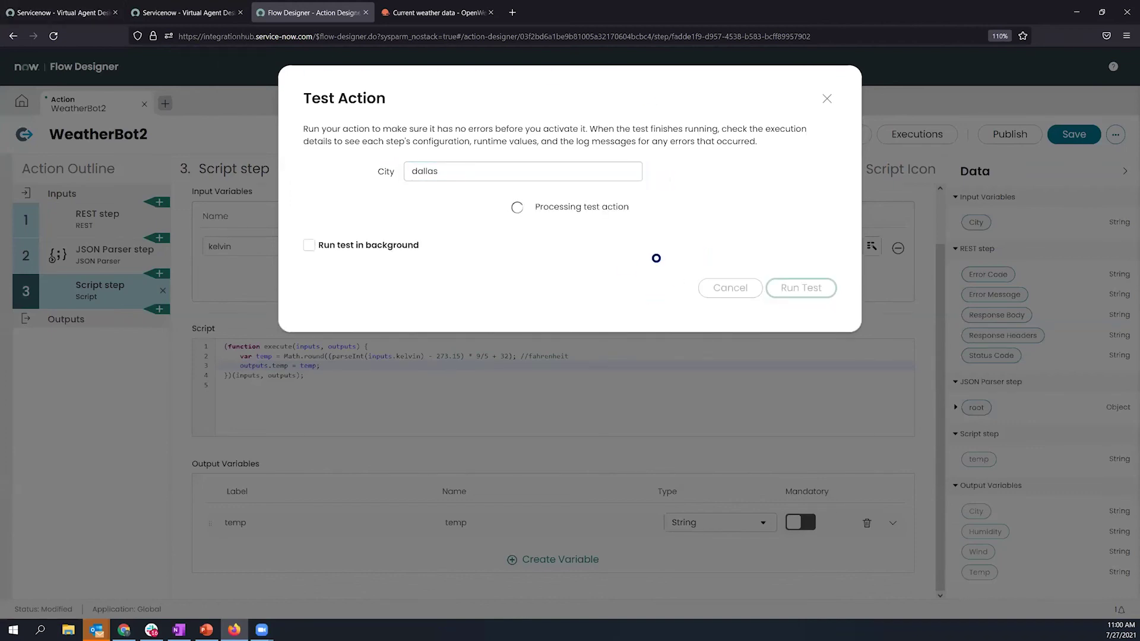
left_click(579, 208)
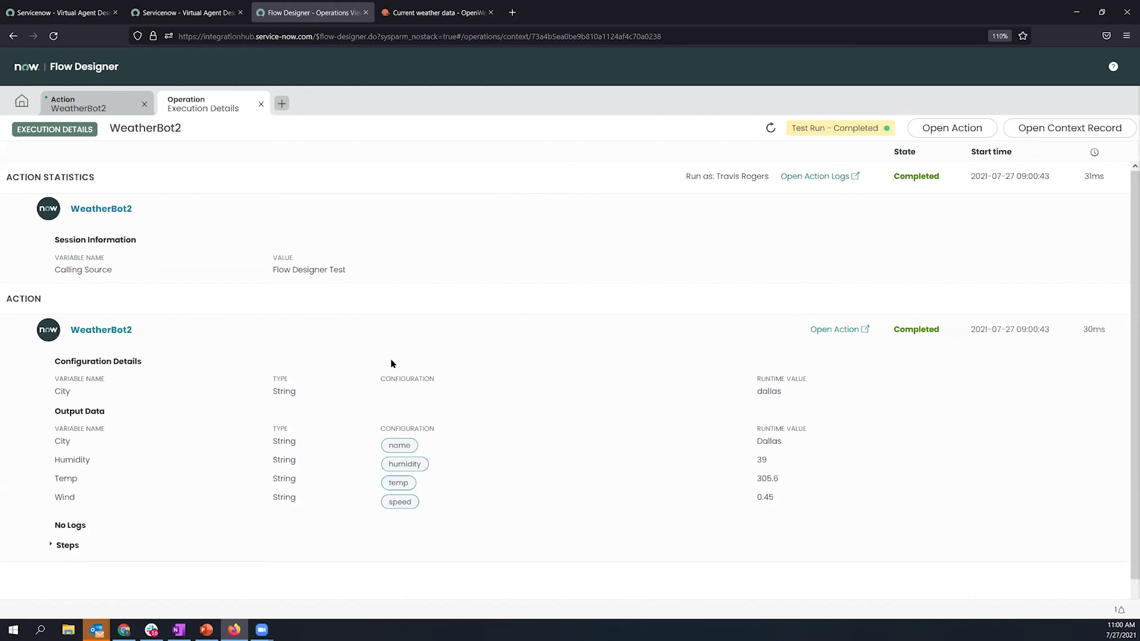
- Review the REST, JSON Parser and Script step values, kelvin 305.6 becoming temp 89
left_click(48, 545)
scroll(552, 463, "down", 5)
scroll(552, 459, "down", 1)
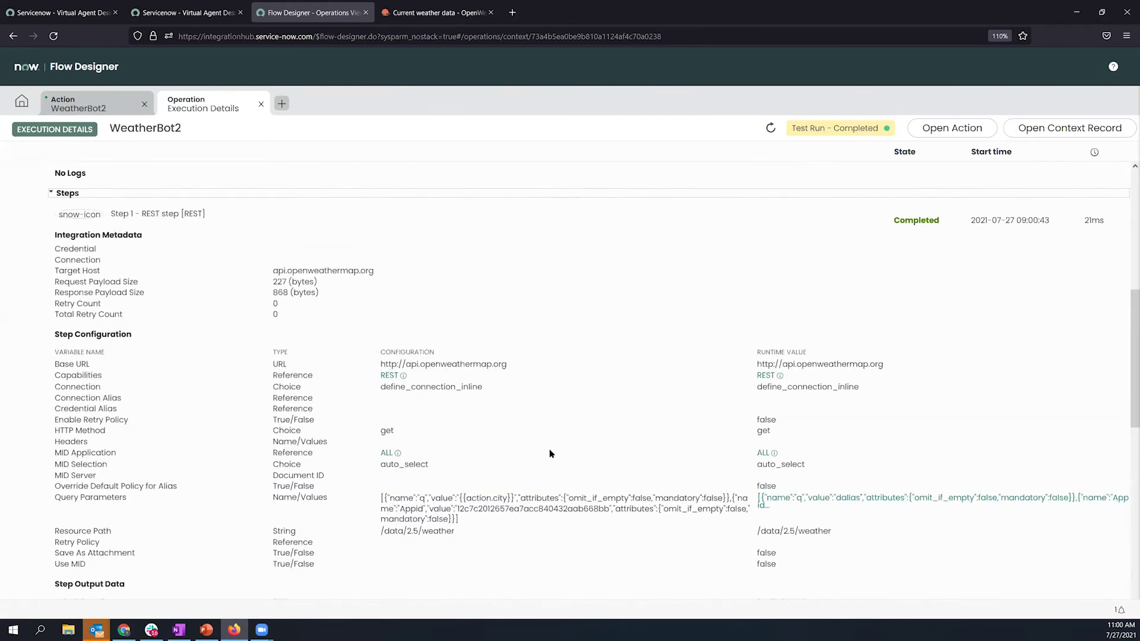
scroll(549, 433, "down", 3)
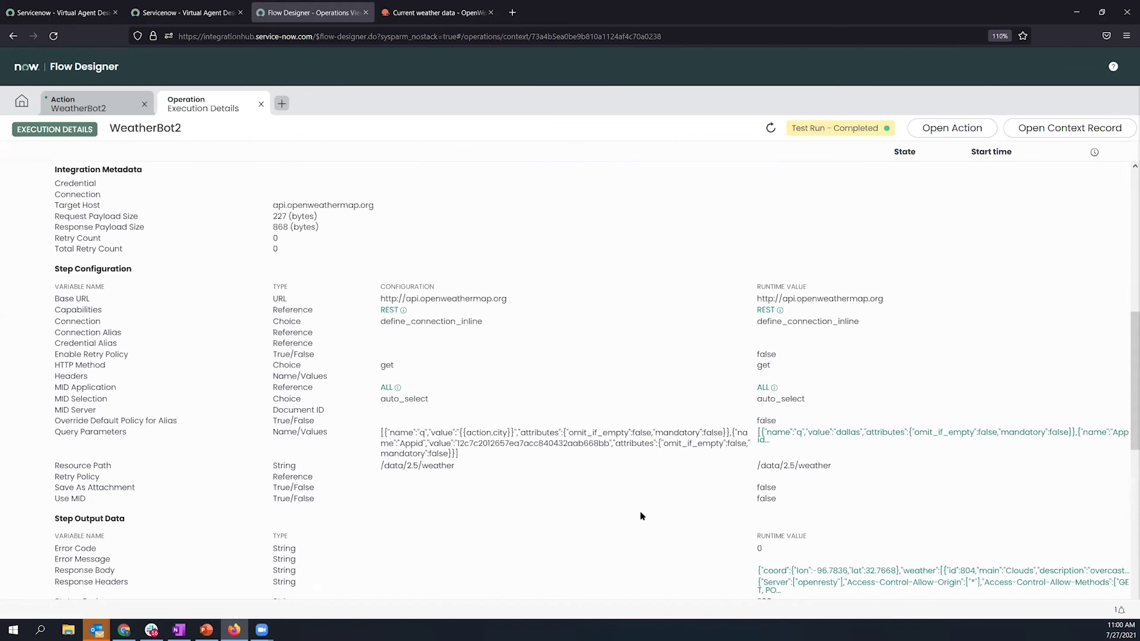
scroll(768, 442, "down", 4)
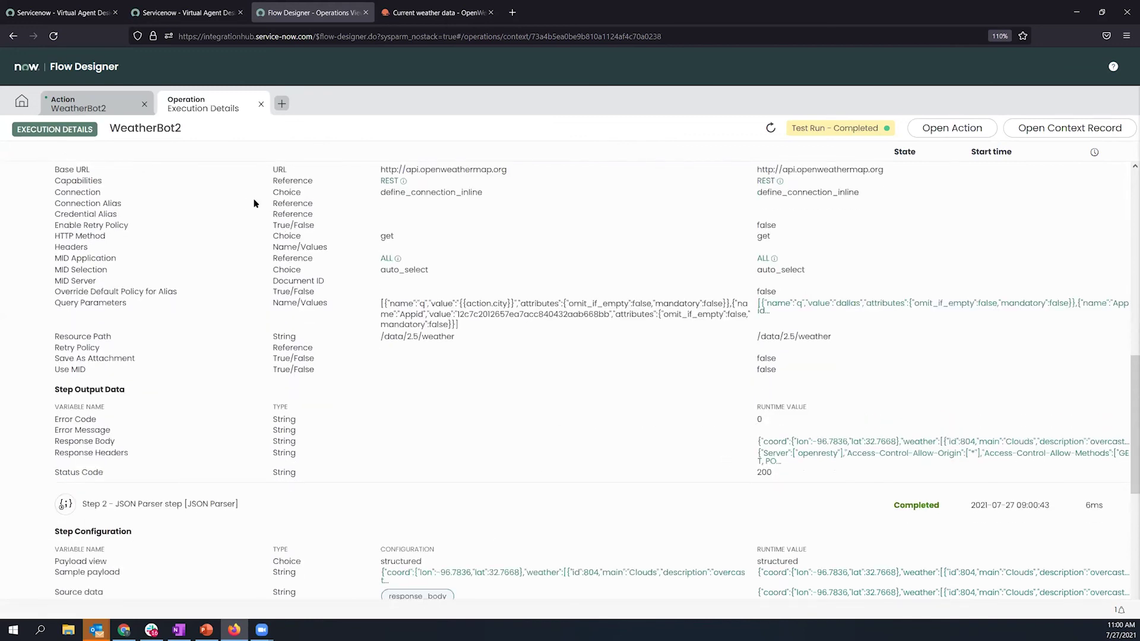
scroll(263, 105, "down", 10)
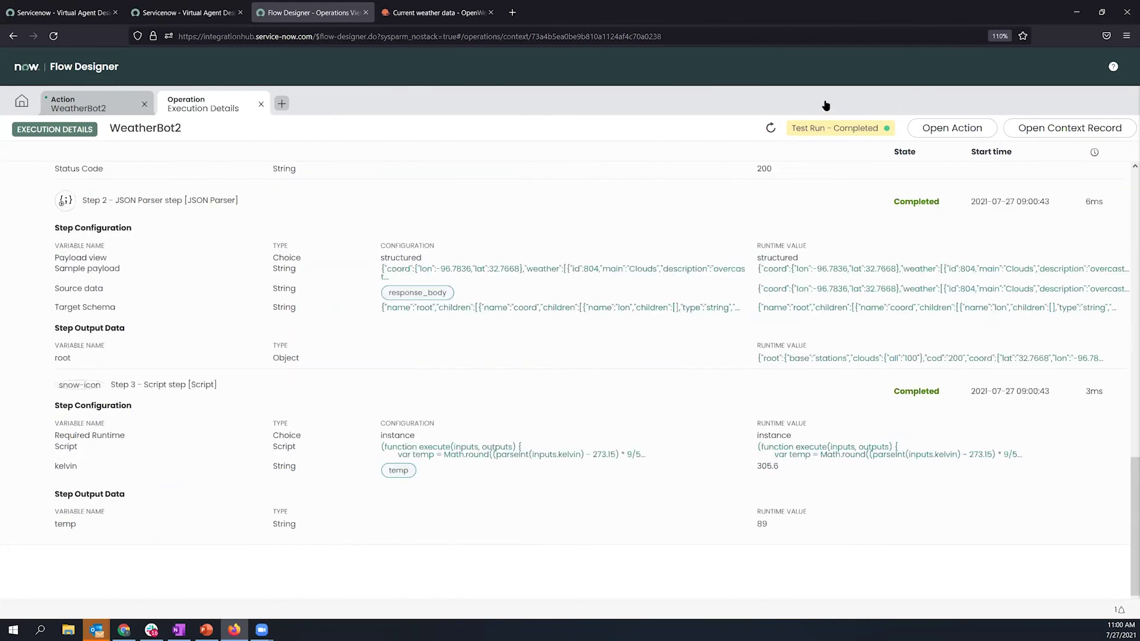
scroll(97, 321, "up", 15)
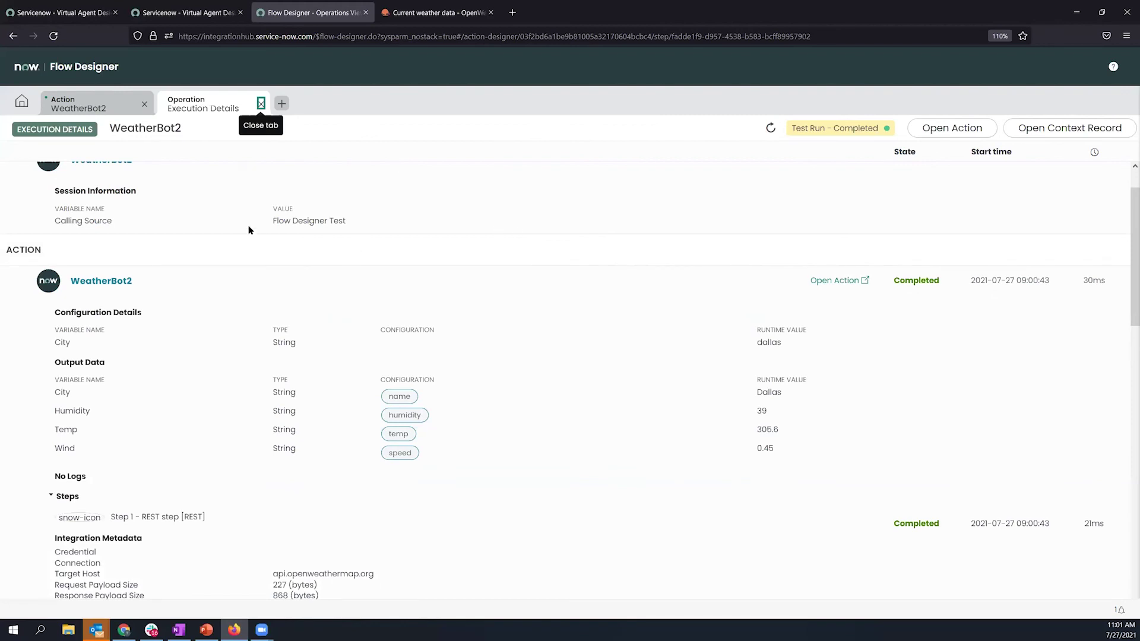
left_click(260, 104)
- Replace the Temp output's value with the Script step's temp
left_click(255, 311)
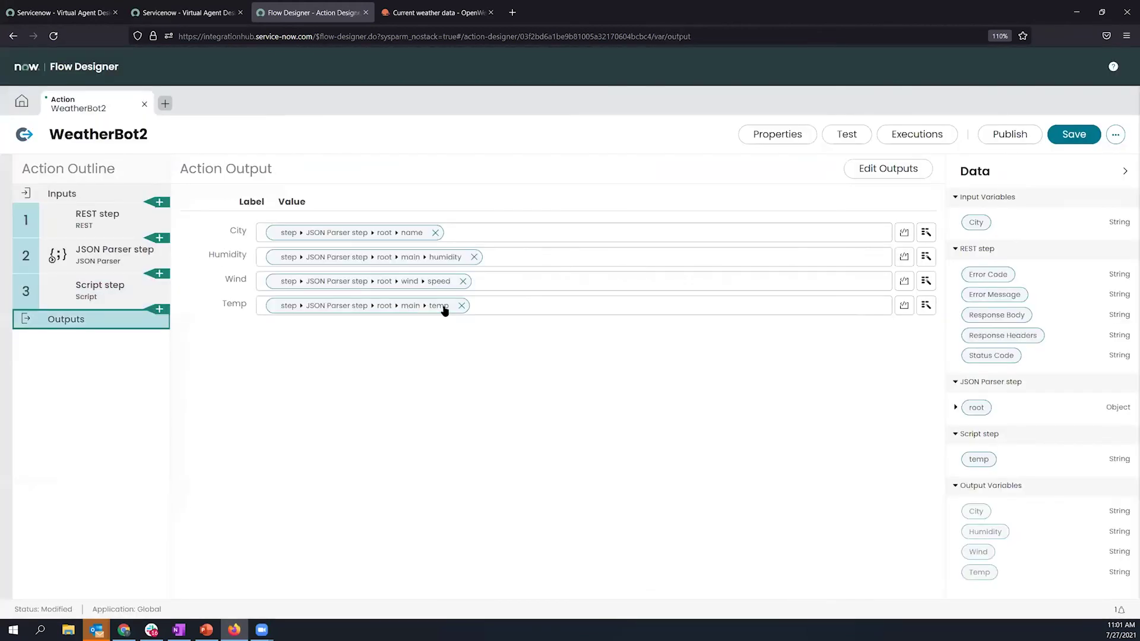
left_click(461, 306)
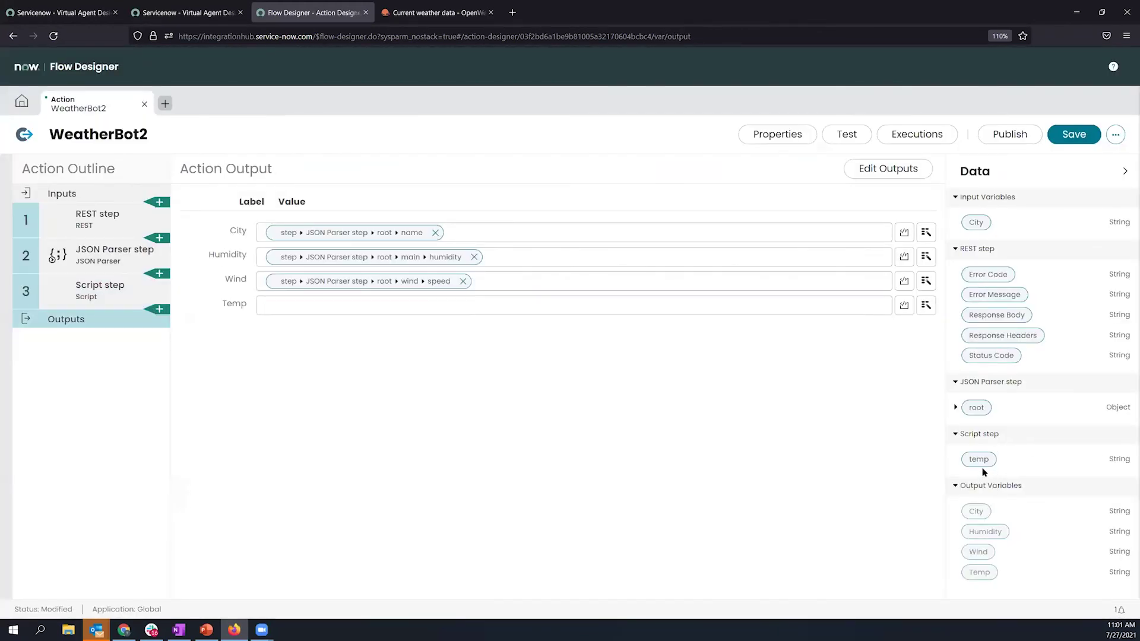
left_click_drag(980, 461, 435, 313)
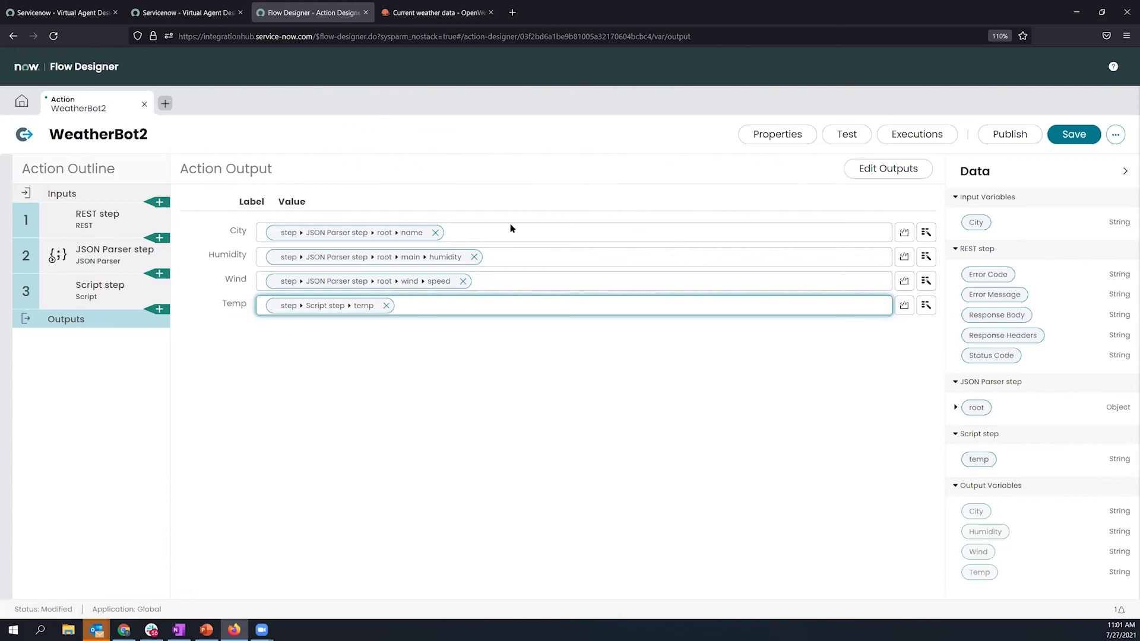
- Retest with dallas, confirm Temp reads 89, and publish WeatherBot2
left_click(846, 135)
left_click(799, 252)
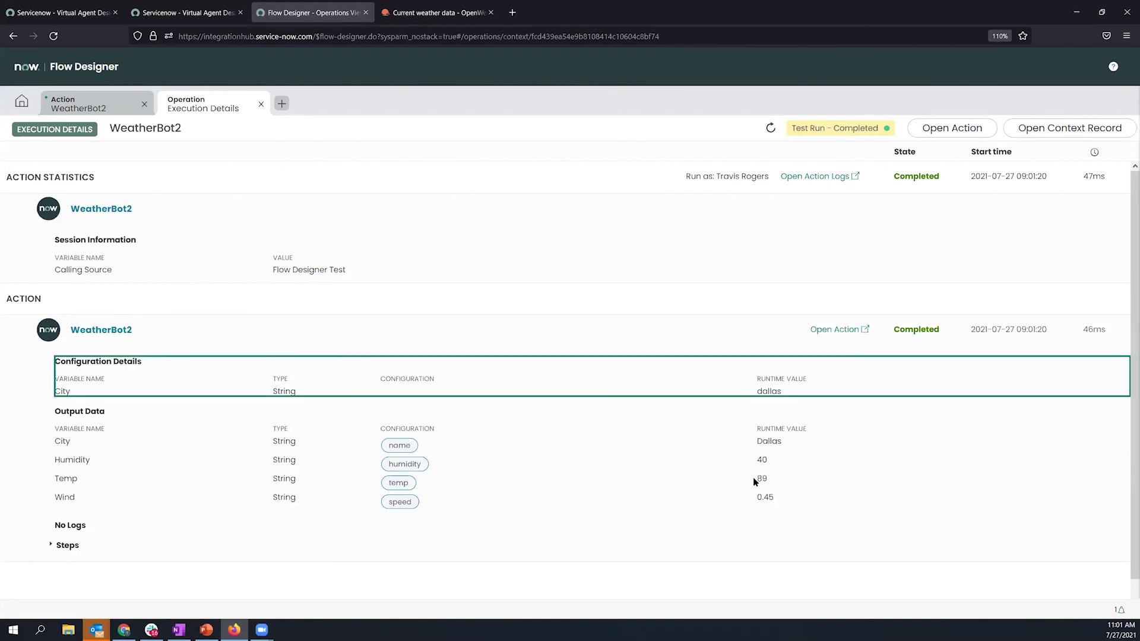
double_click(753, 482)
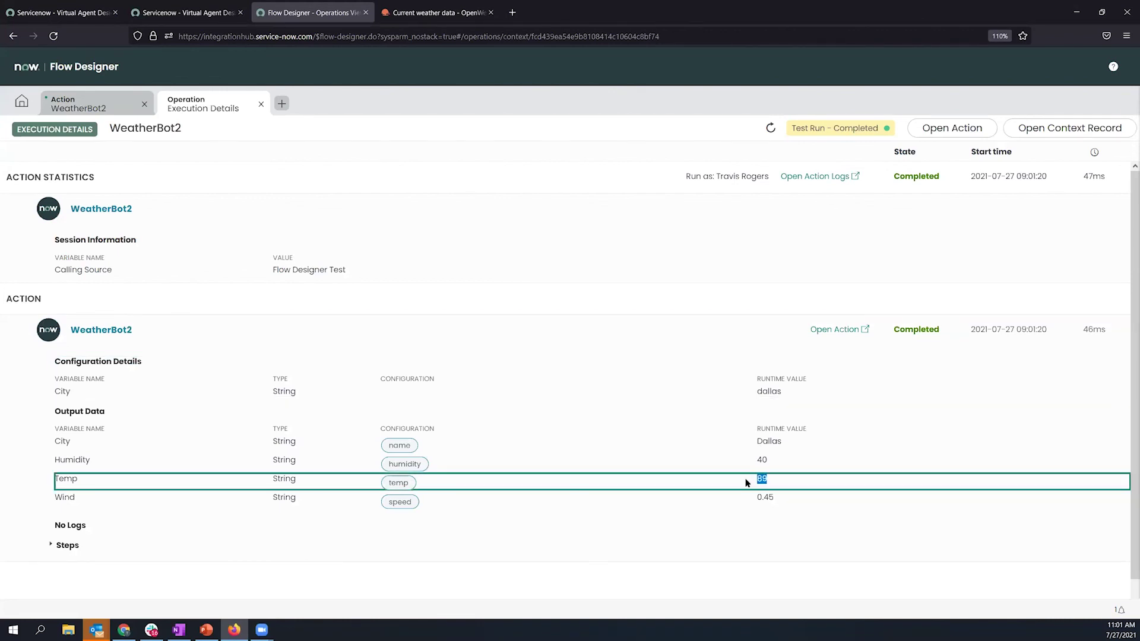
left_click(261, 105)
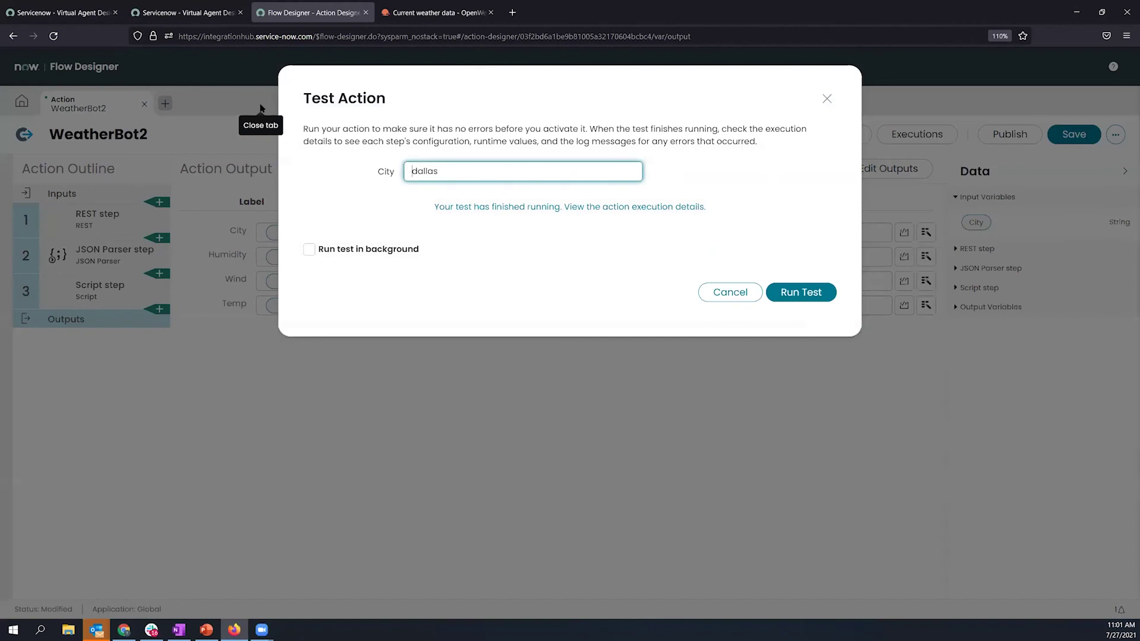
left_click(746, 299)
left_click(1025, 136)
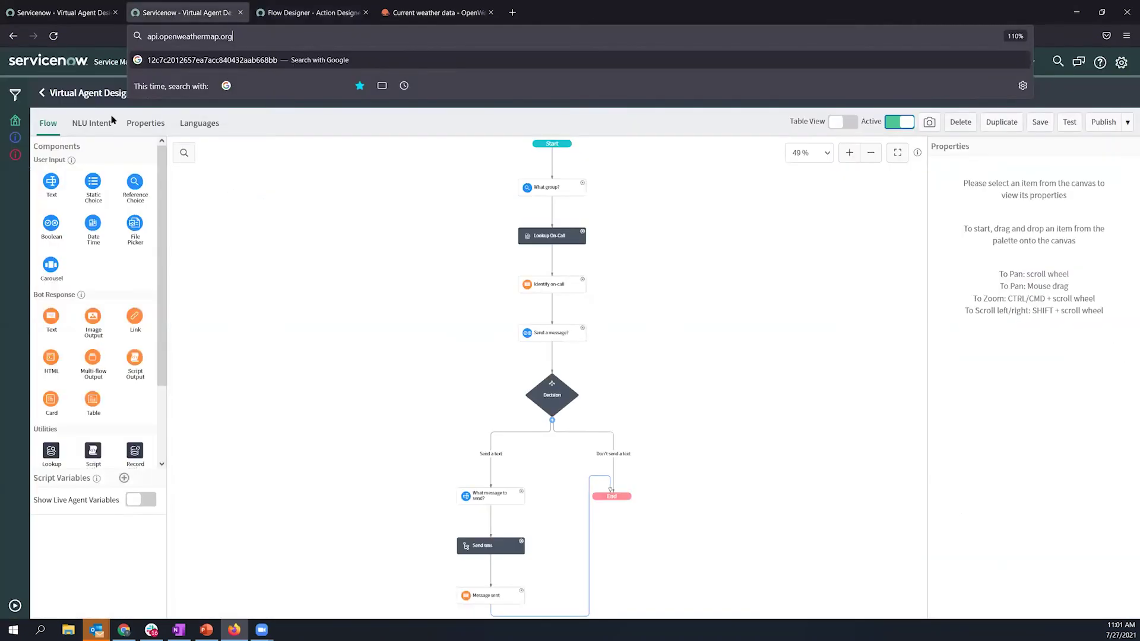
- Return to the WeatherBot topic and add an action node named weatherget
left_click(542, 212)
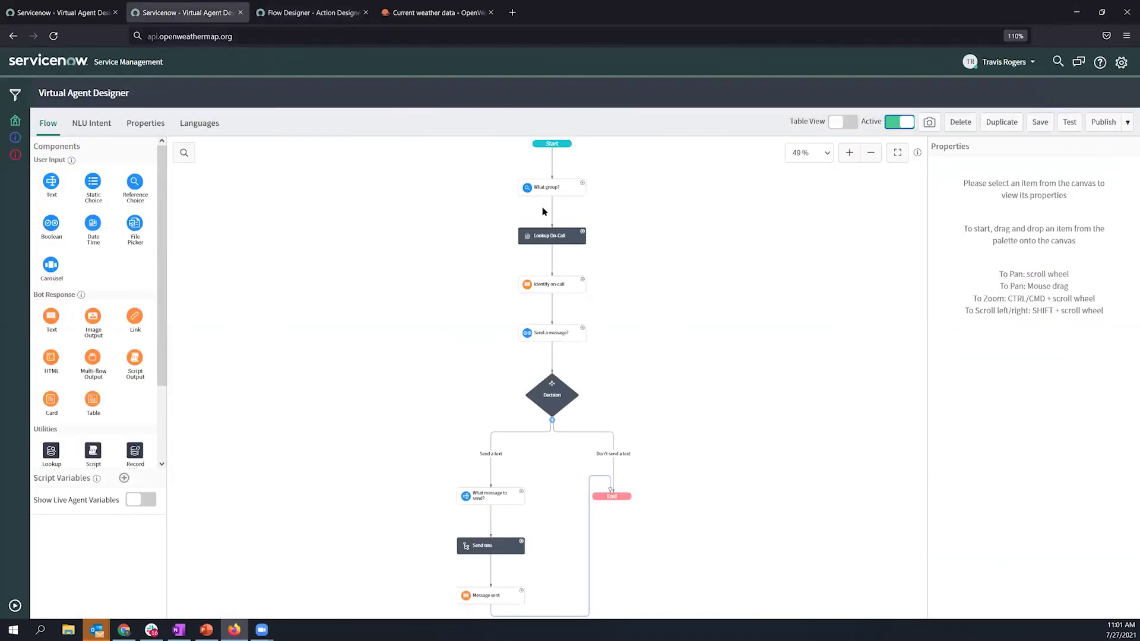
key("alt+Left")
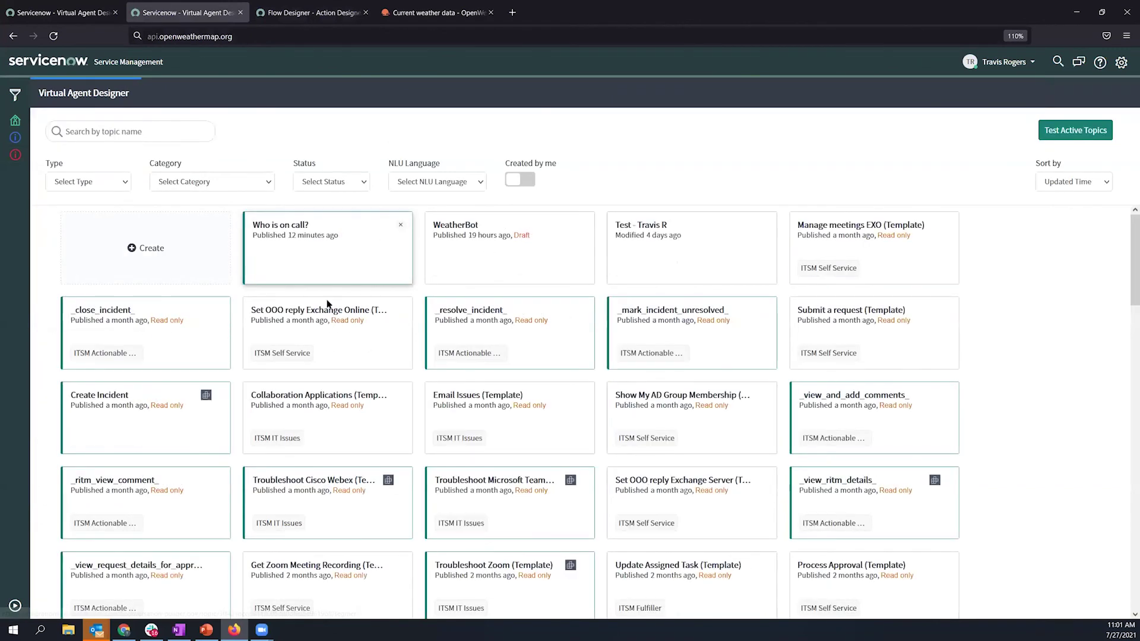
left_click(513, 244)
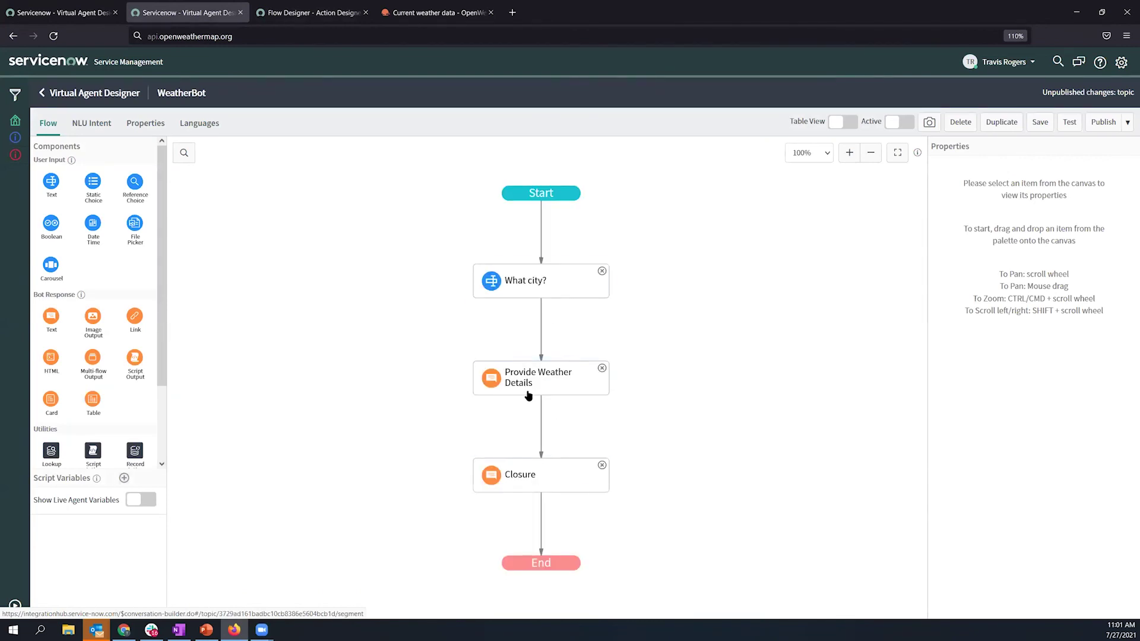
scroll(89, 416, "down", 3)
left_click_drag(53, 444, 541, 329)
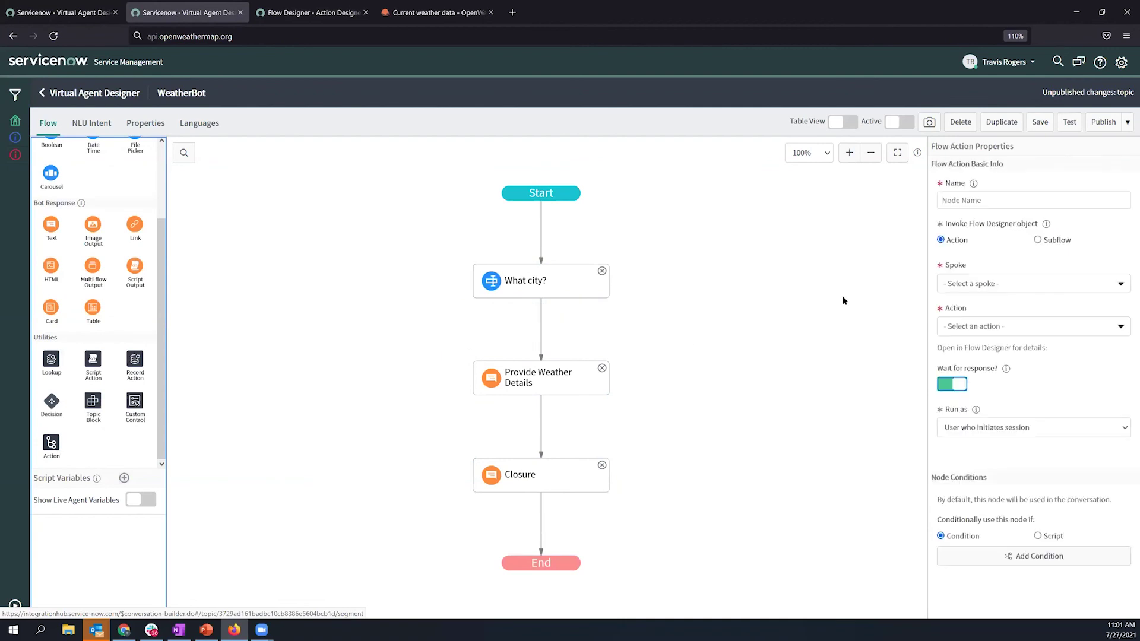
left_click(986, 202)
type("weather")
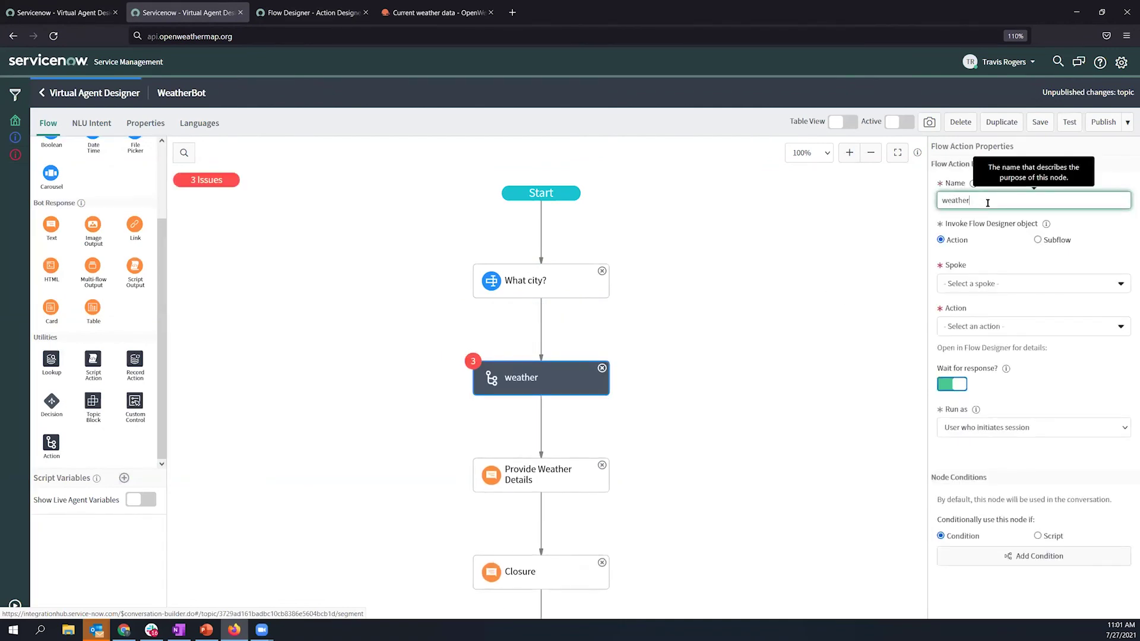
type("get")
- Set the node to the Global spoke's WeatherBot2 action
left_click(1009, 288)
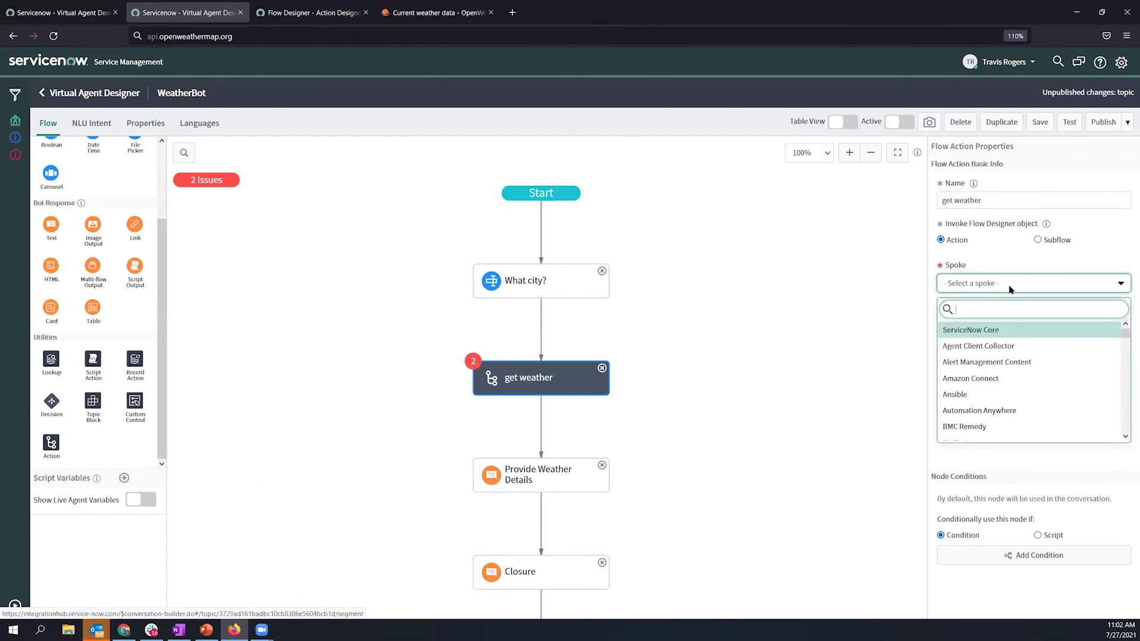
type("g")
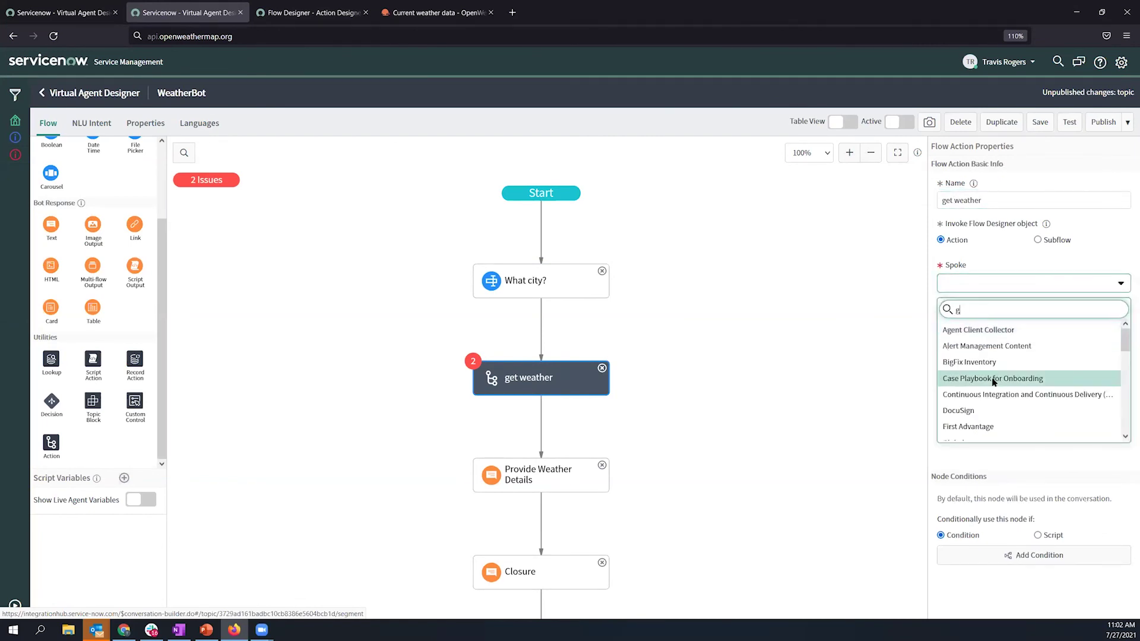
type("lo")
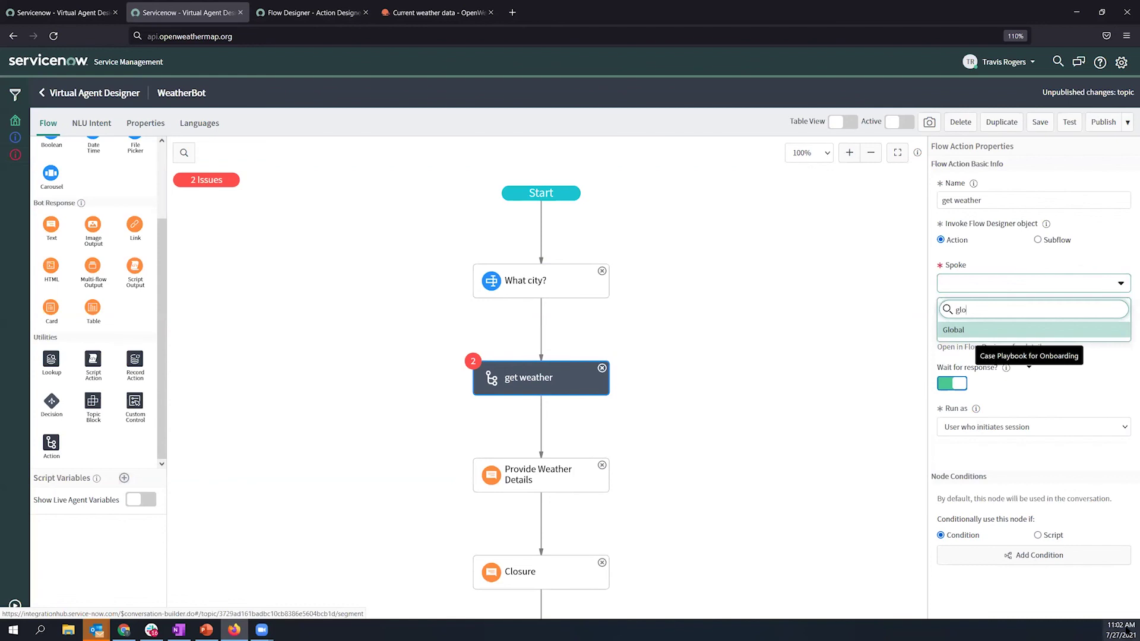
left_click(1031, 330)
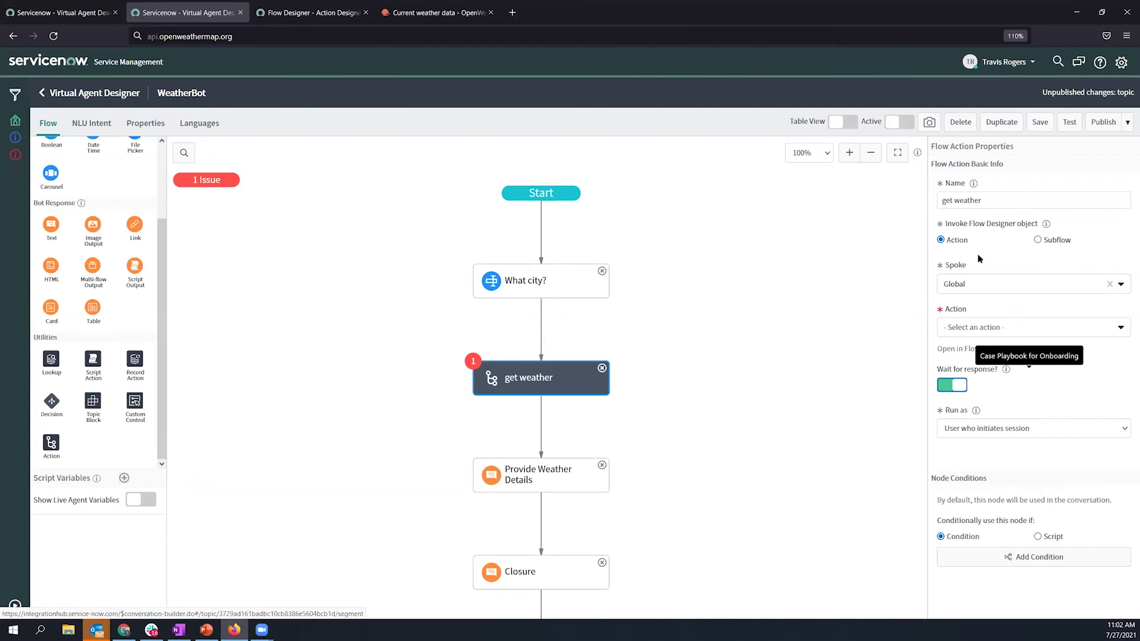
left_click(992, 326)
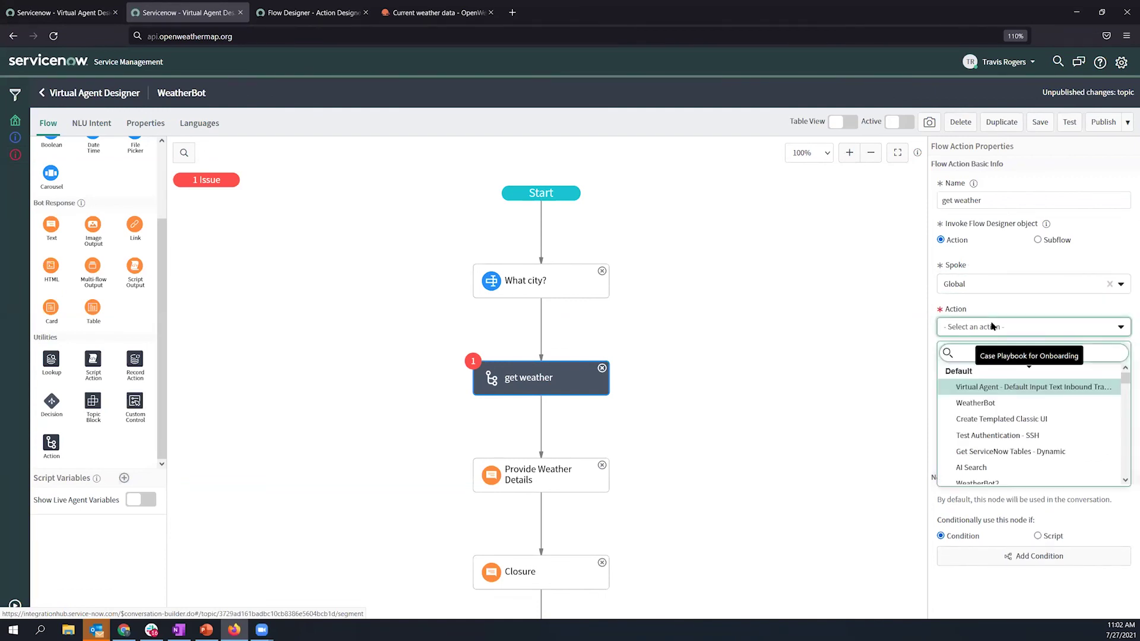
type("wea")
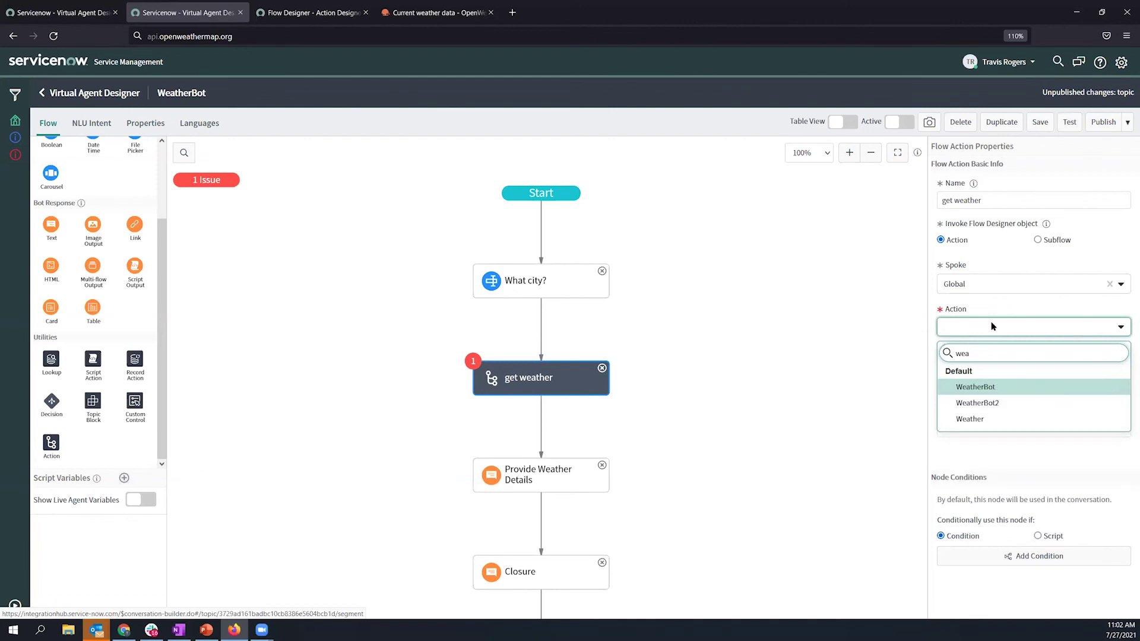
left_click(1000, 402)
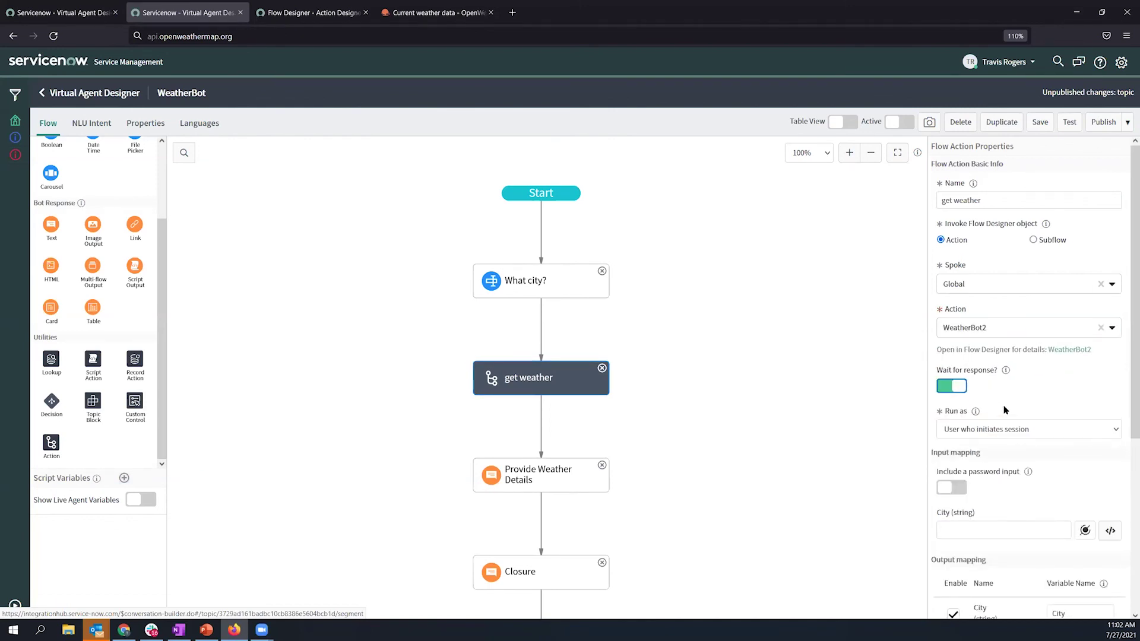
- Feed the What City? answer into the City input and publish WeatherBot
scroll(1004, 410, "down", 3)
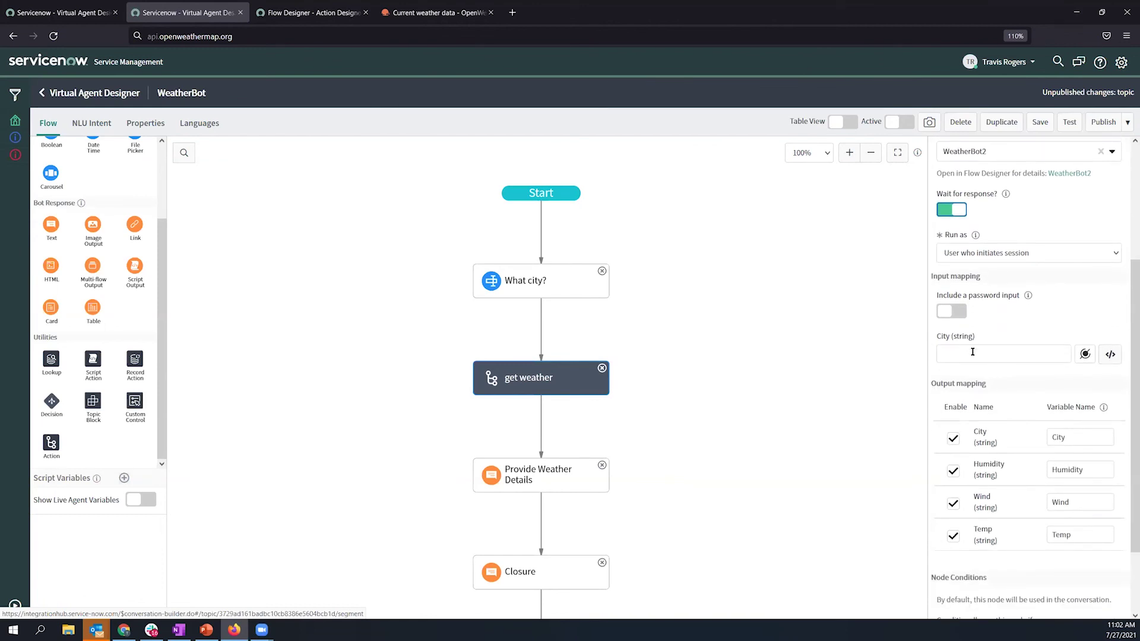
left_click(1084, 354)
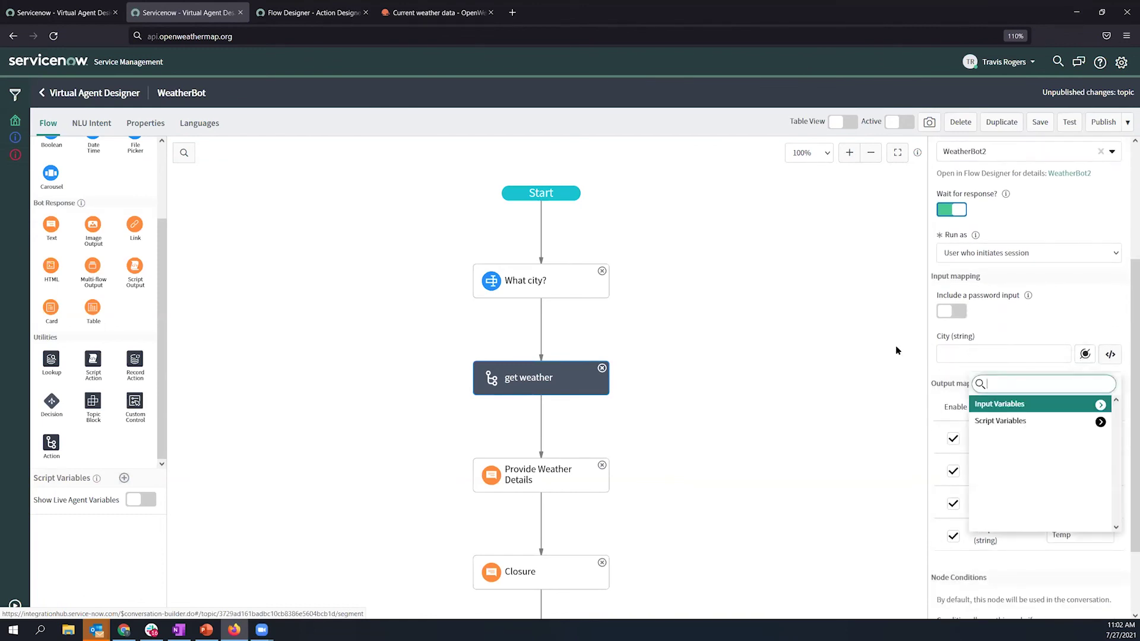
left_click(1118, 409)
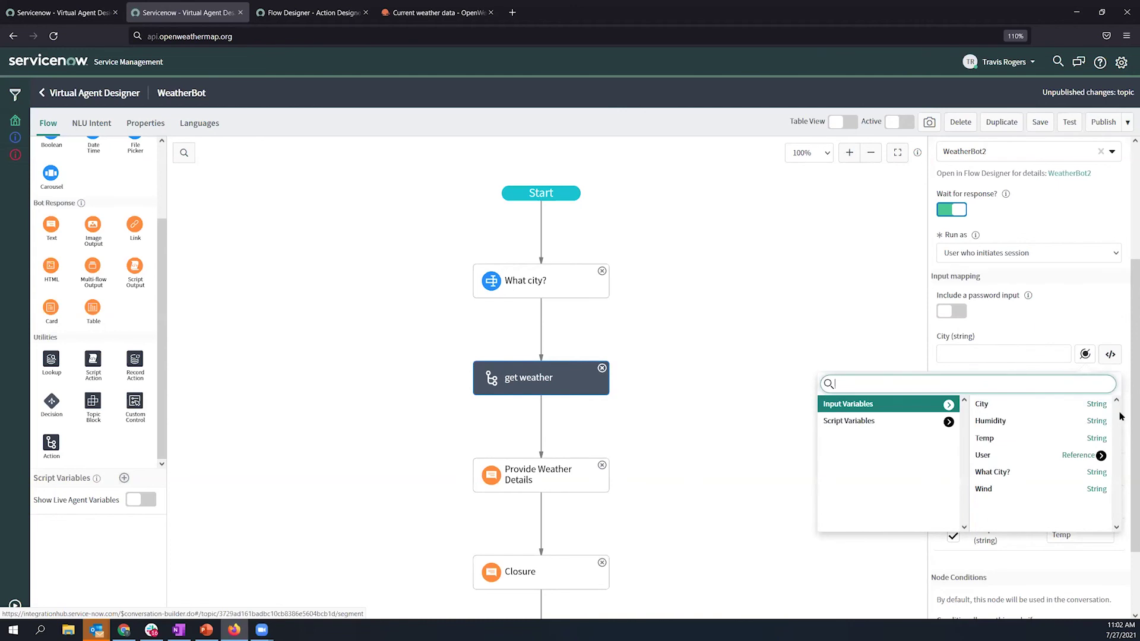
left_click(1067, 471)
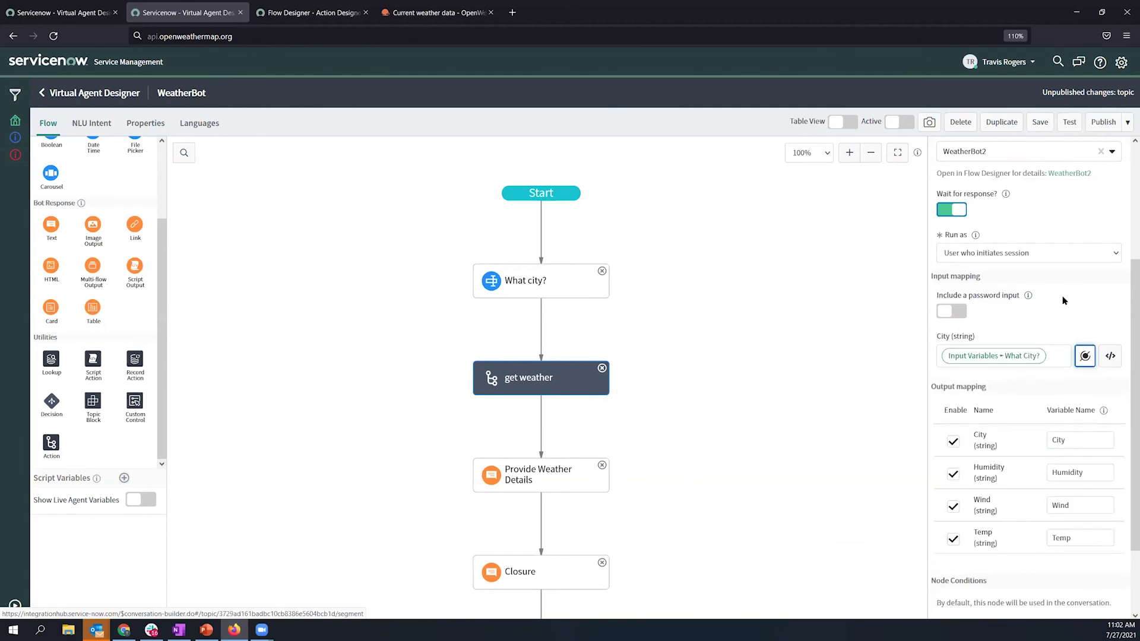
left_click(1103, 121)
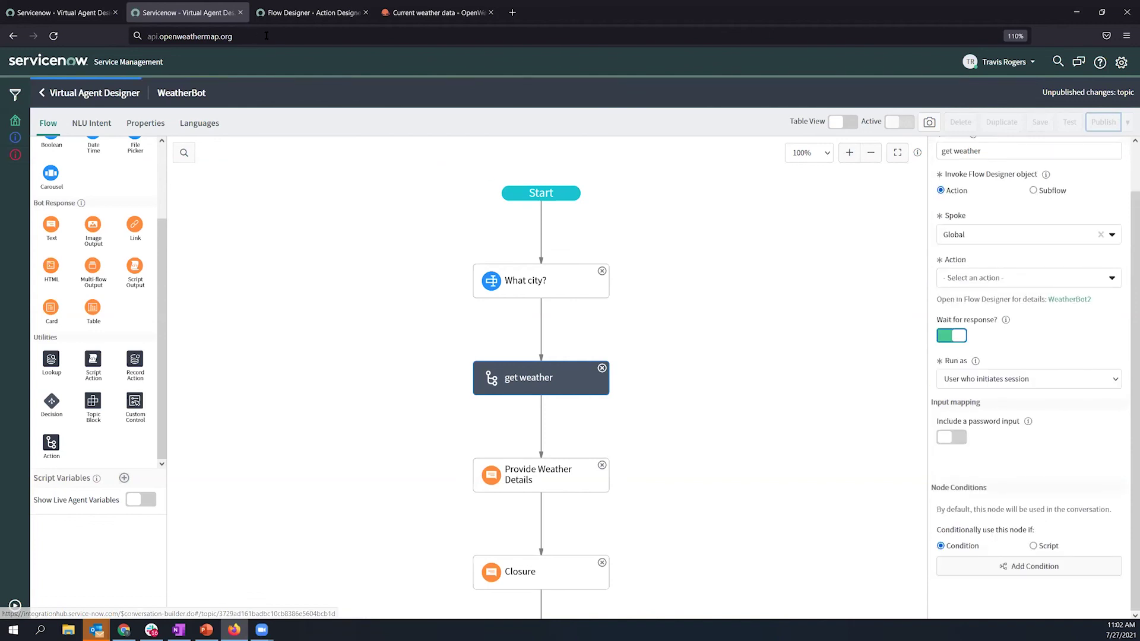
- Switch the portal address from /sp to /csm to load the Customer Service Portal
left_click(290, 13)
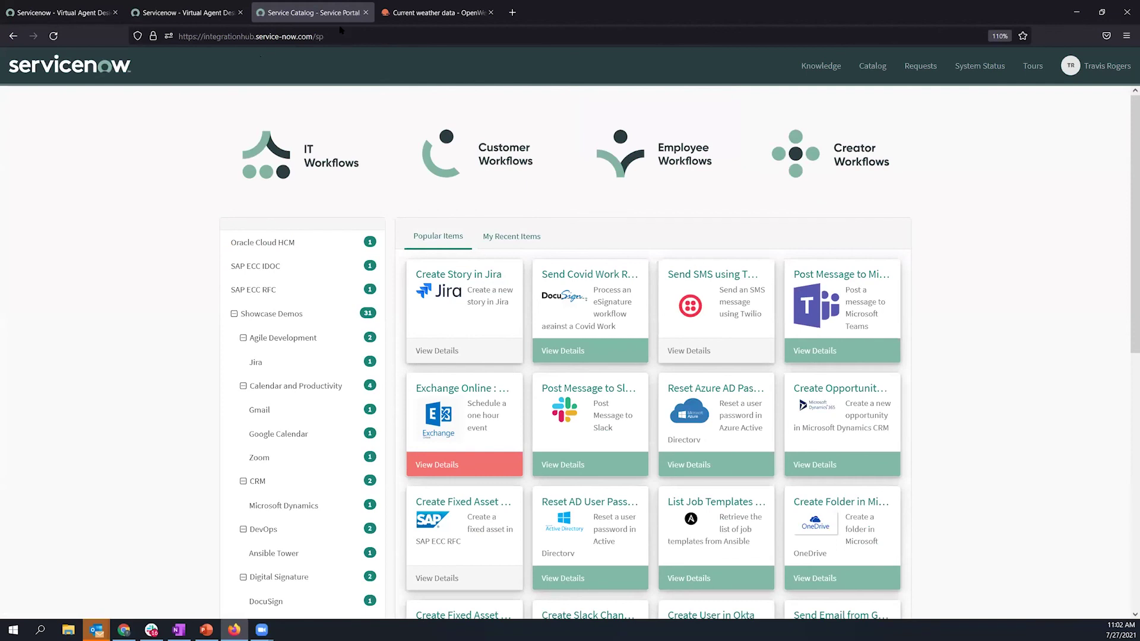
left_click(340, 30)
key("End")
key("BackSpace")
key("BackSpace")
type("cs")
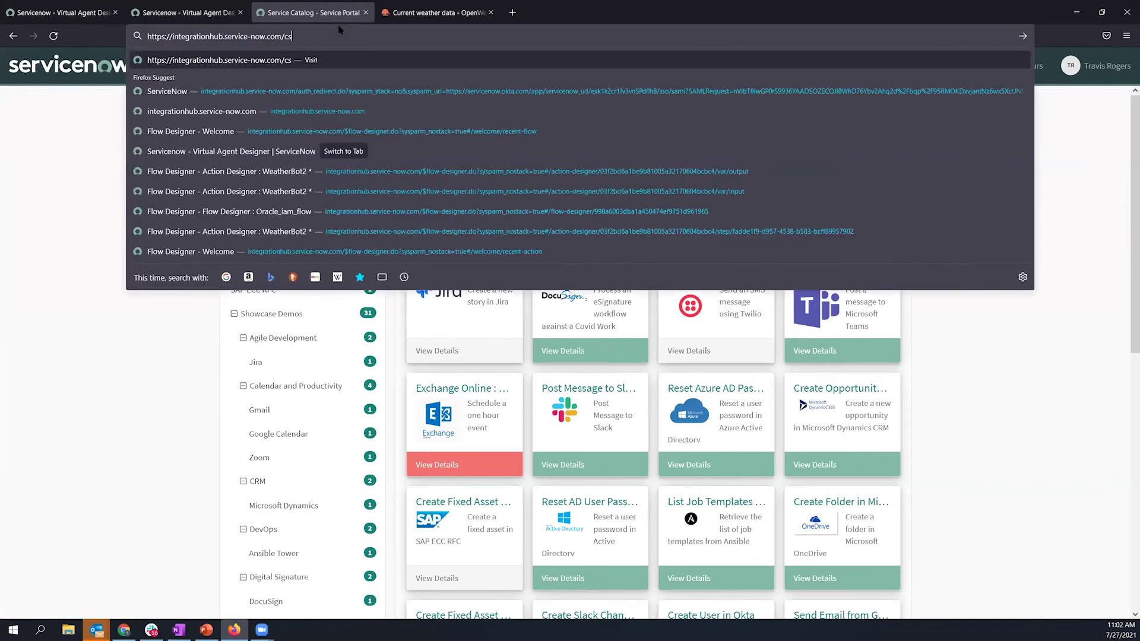
type("m")
key("Return")
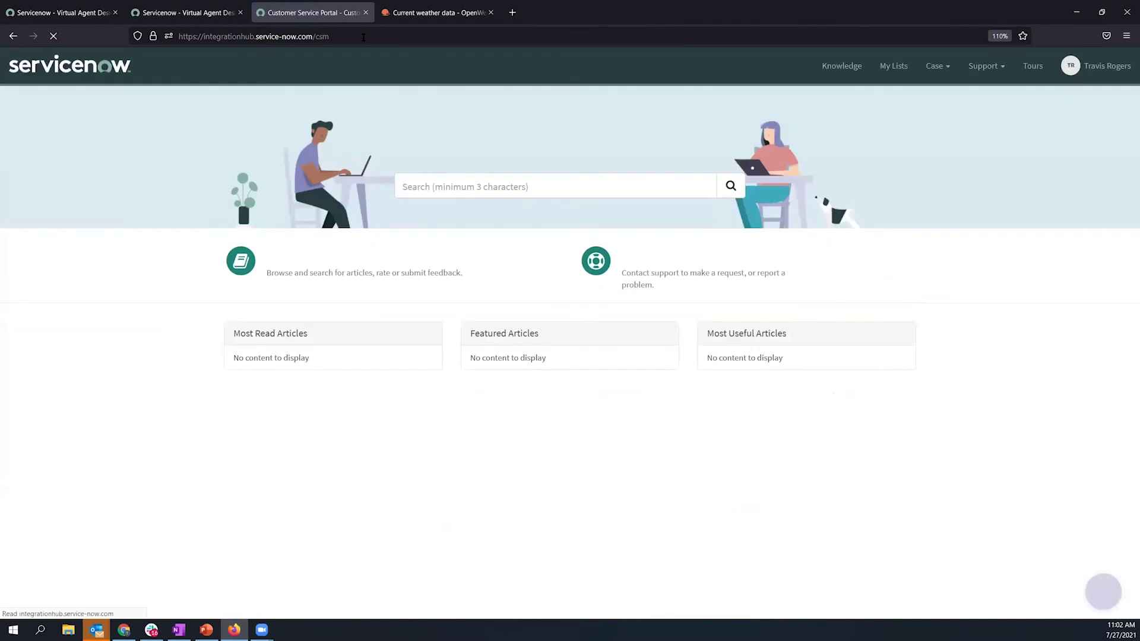
- Ask the Virtual Agent chat 'what is the weather in new york'
left_click(1108, 596)
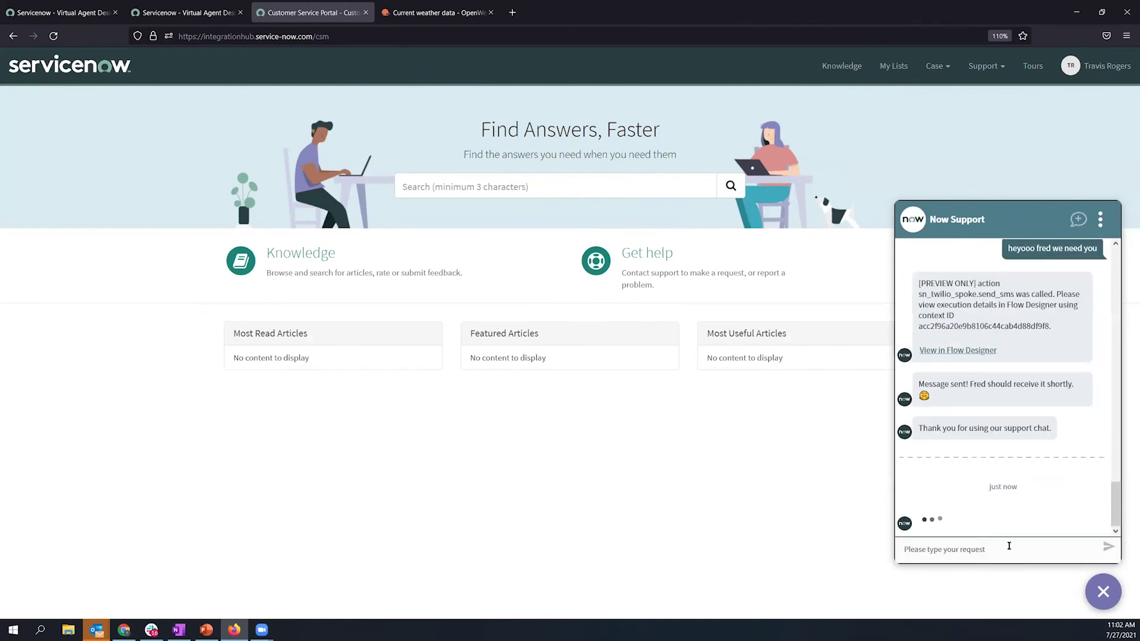
type("what i")
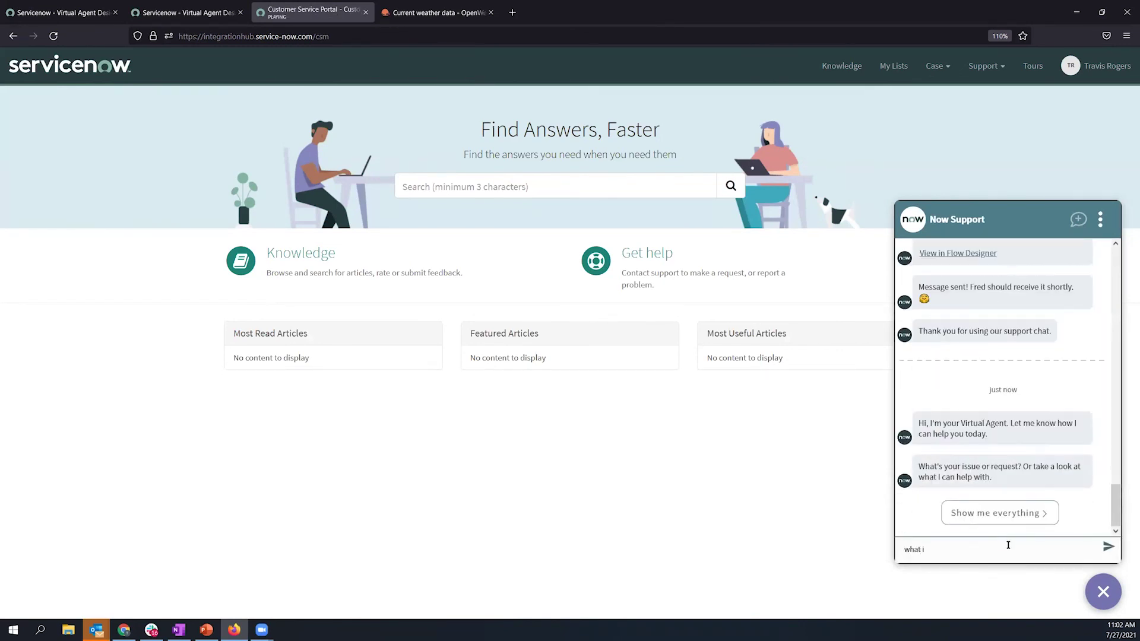
type("s the weather in new york")
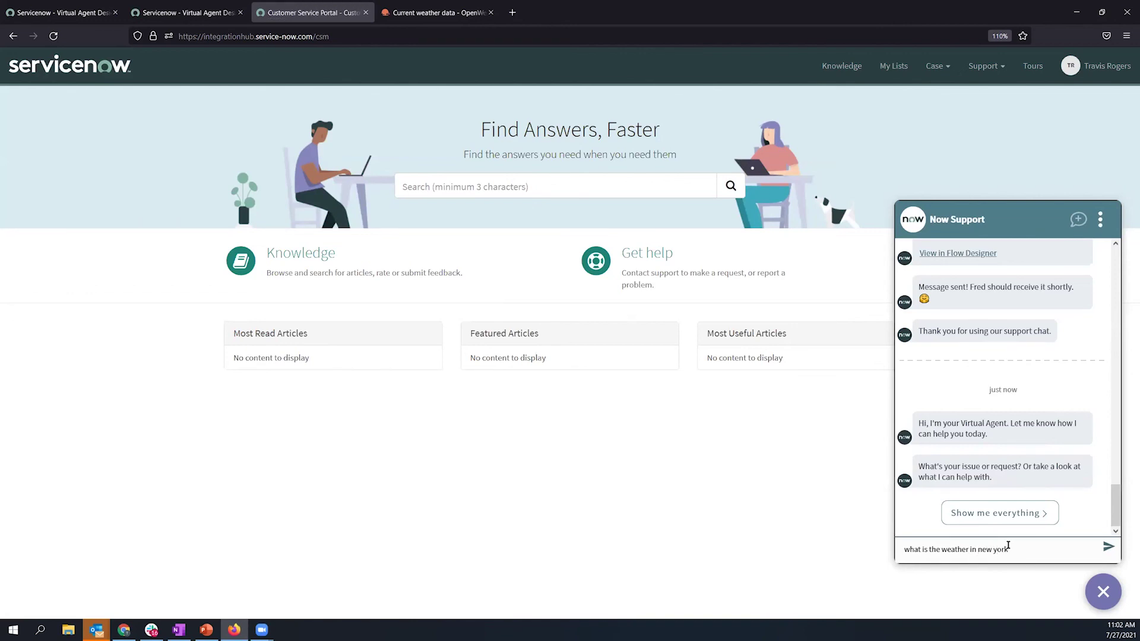
key("Return")
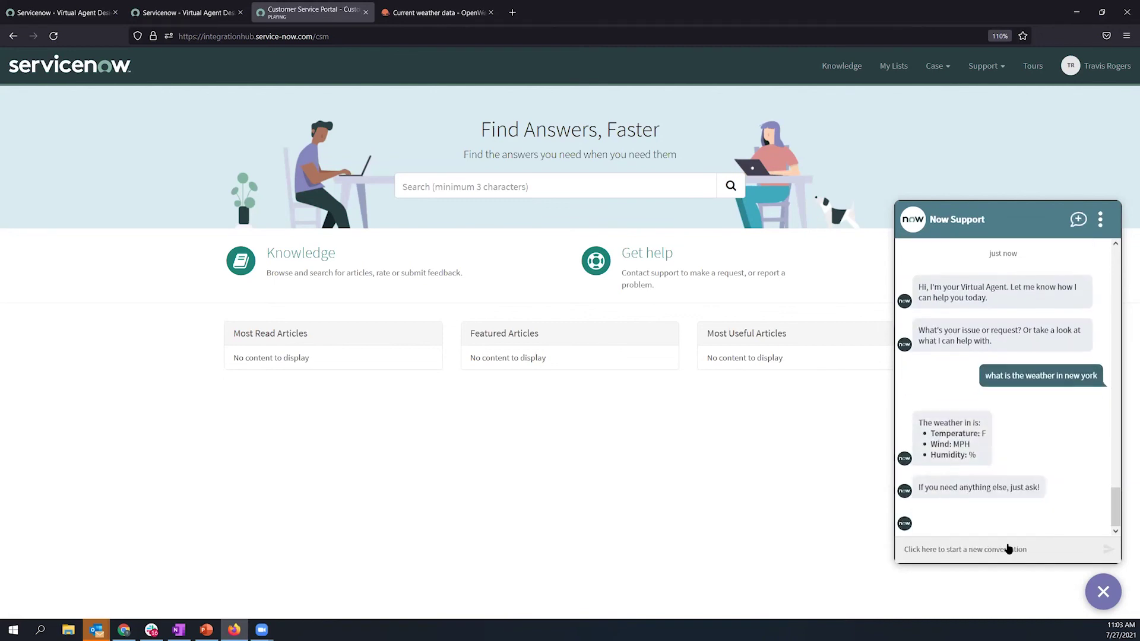
- Insert the City and Temp input variables into the Provide Weather Details response message
left_click(184, 12)
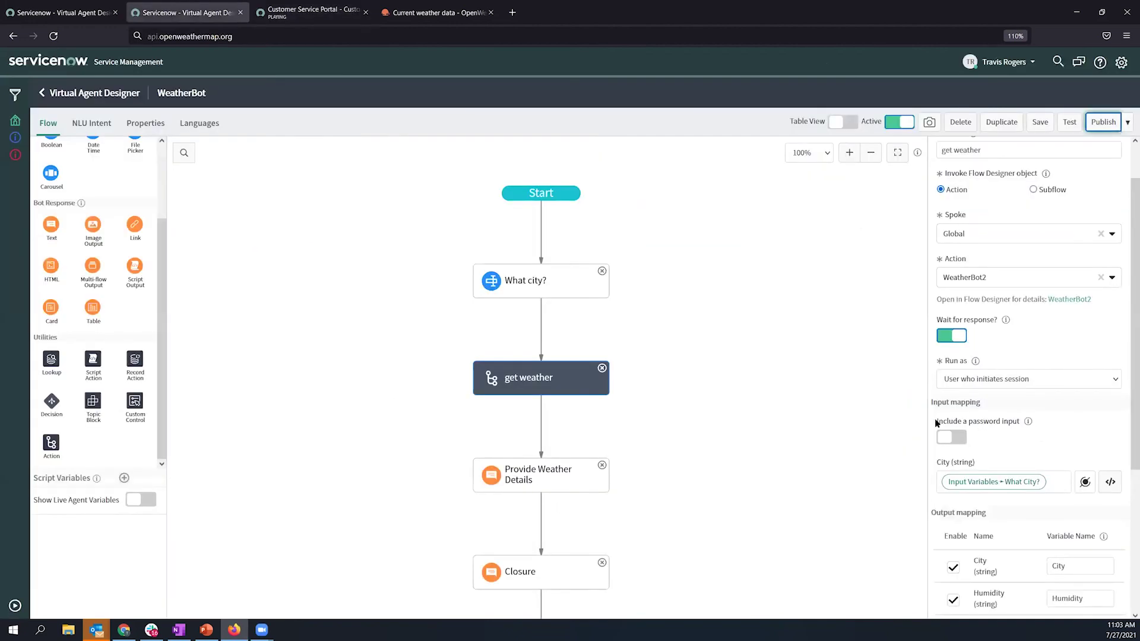
left_click(537, 475)
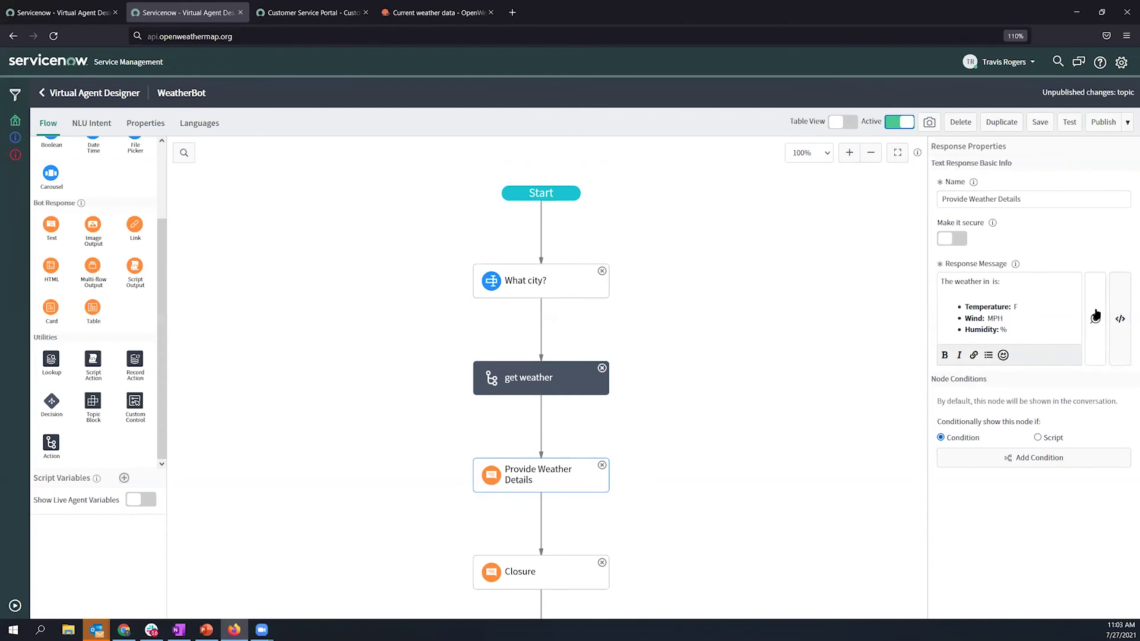
left_click(1095, 320)
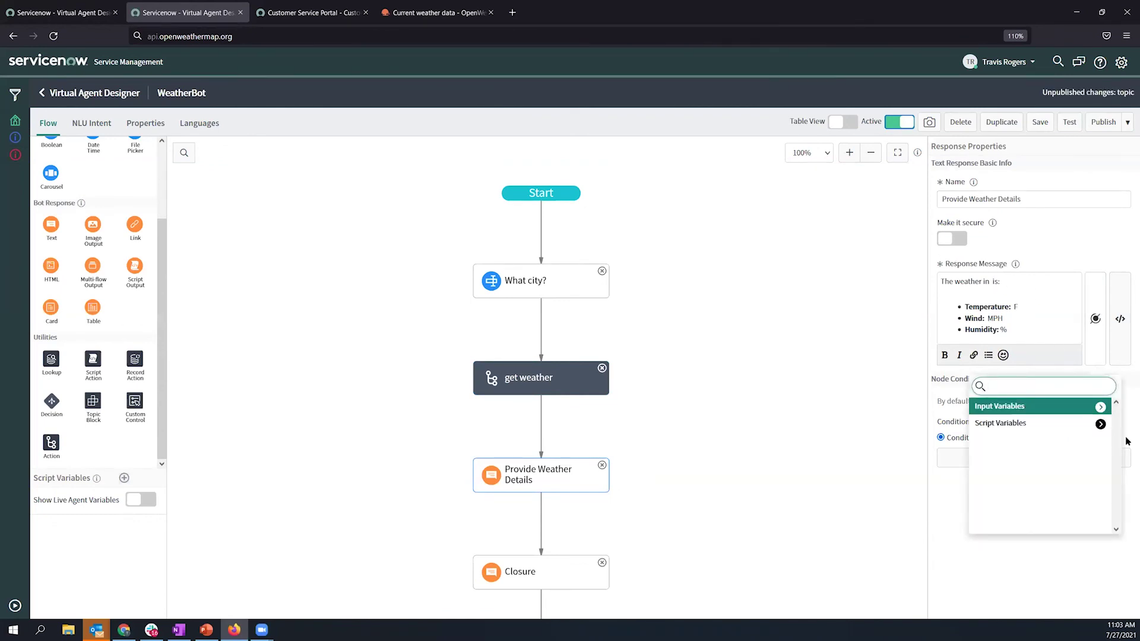
left_click(1100, 407)
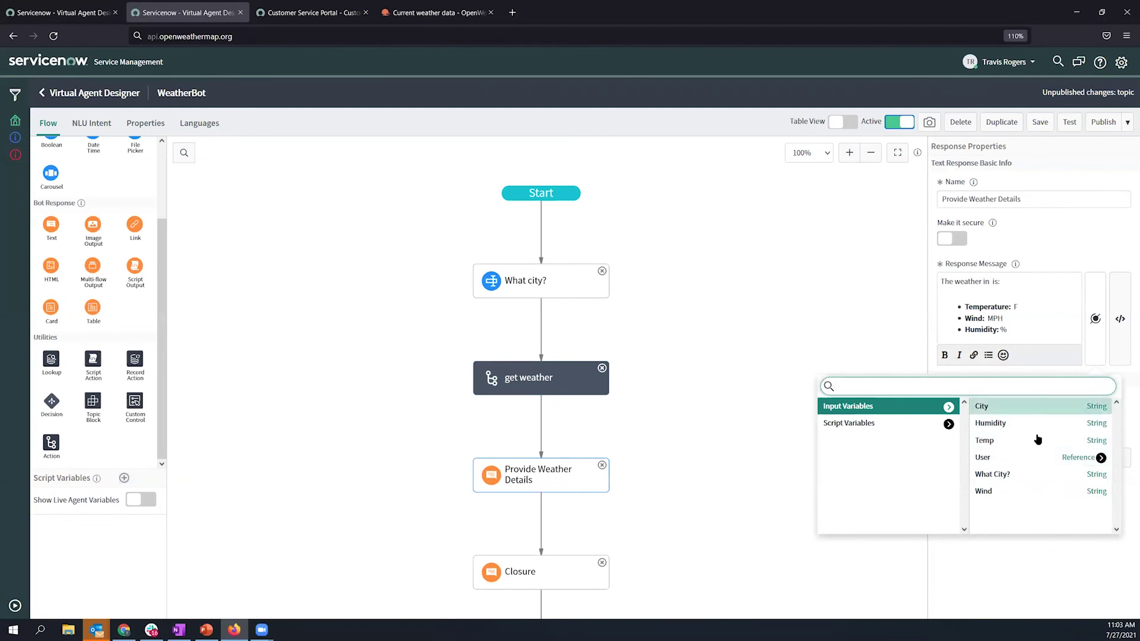
left_click(1022, 408)
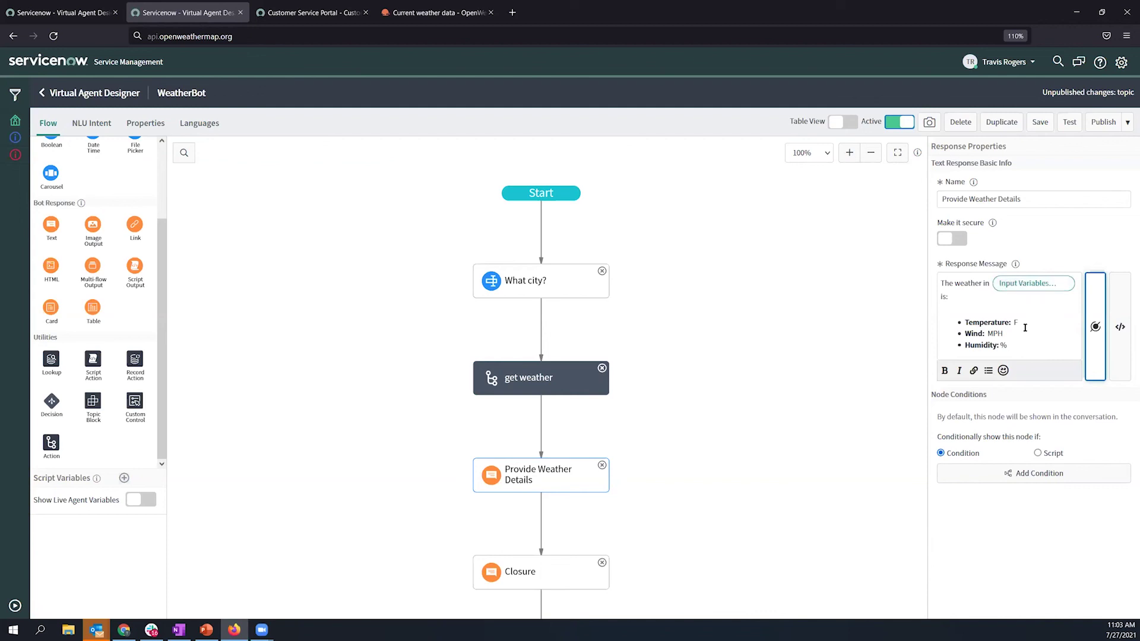
left_click(1013, 322)
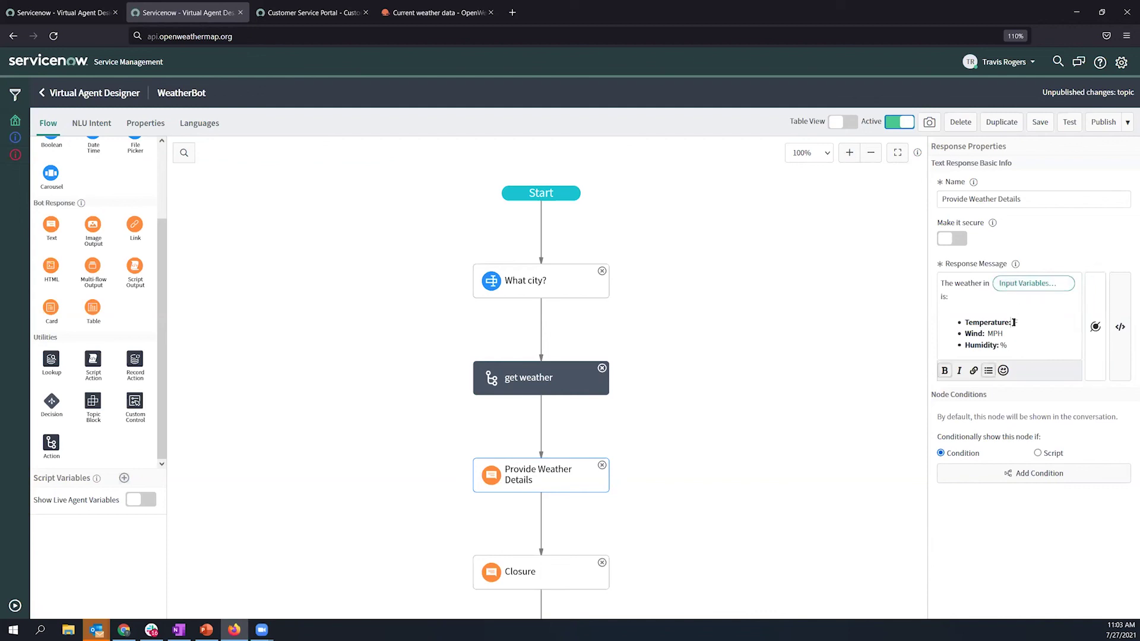
left_click(1095, 326)
left_click(1102, 421)
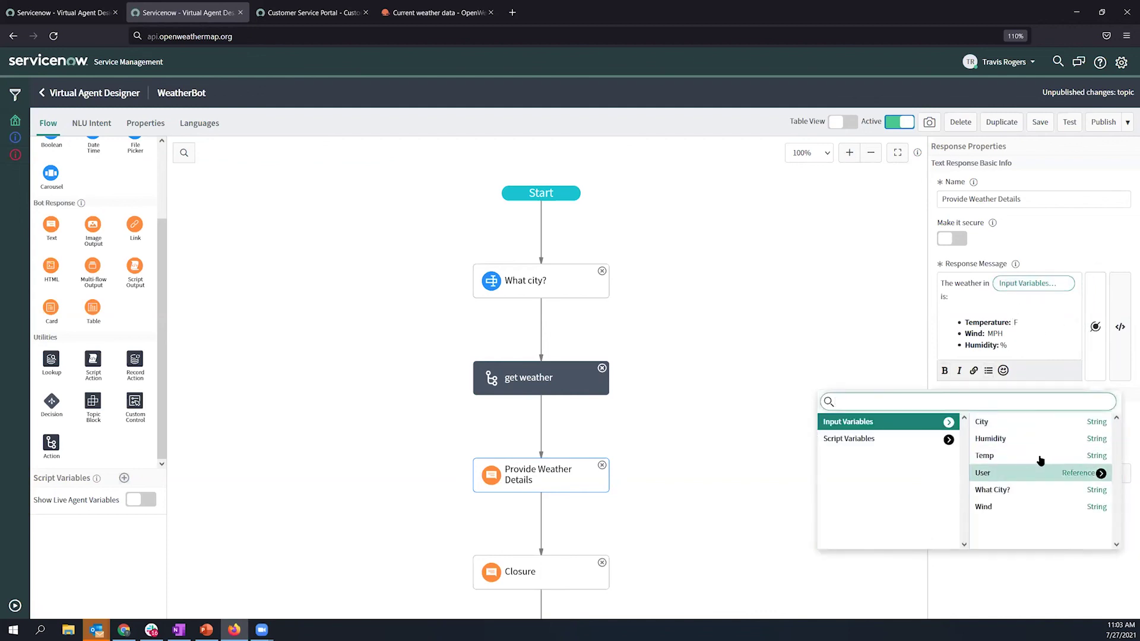
left_click(1038, 457)
- Insert the Wind and Humidity variables into the message and publish WeatherBot
left_click(985, 349)
left_click(1095, 350)
left_click(1100, 438)
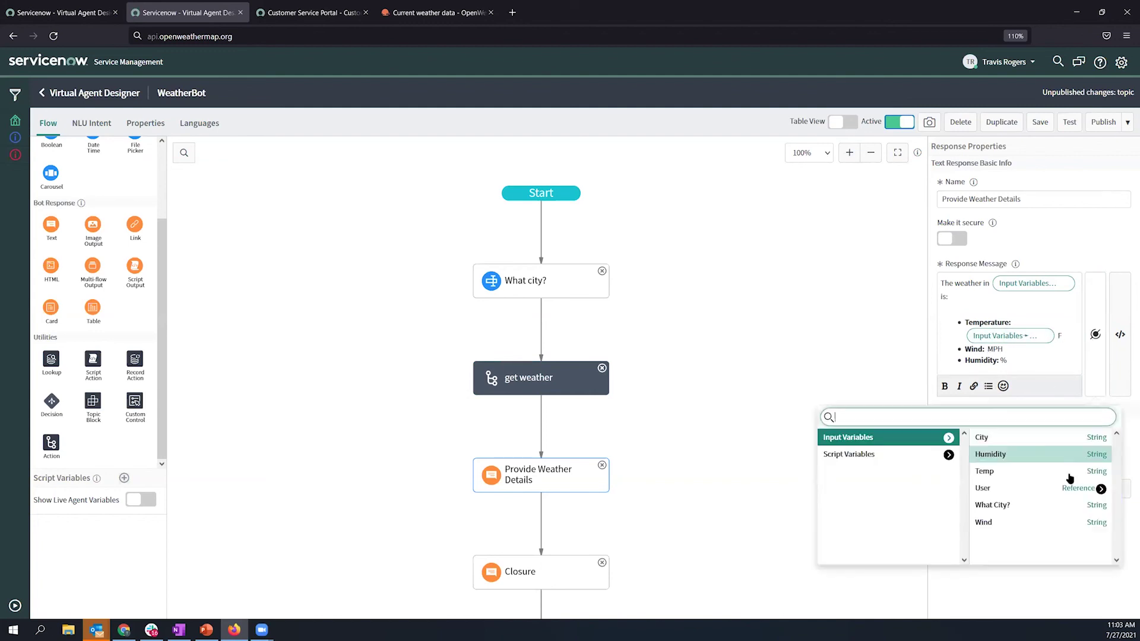
left_click(1039, 521)
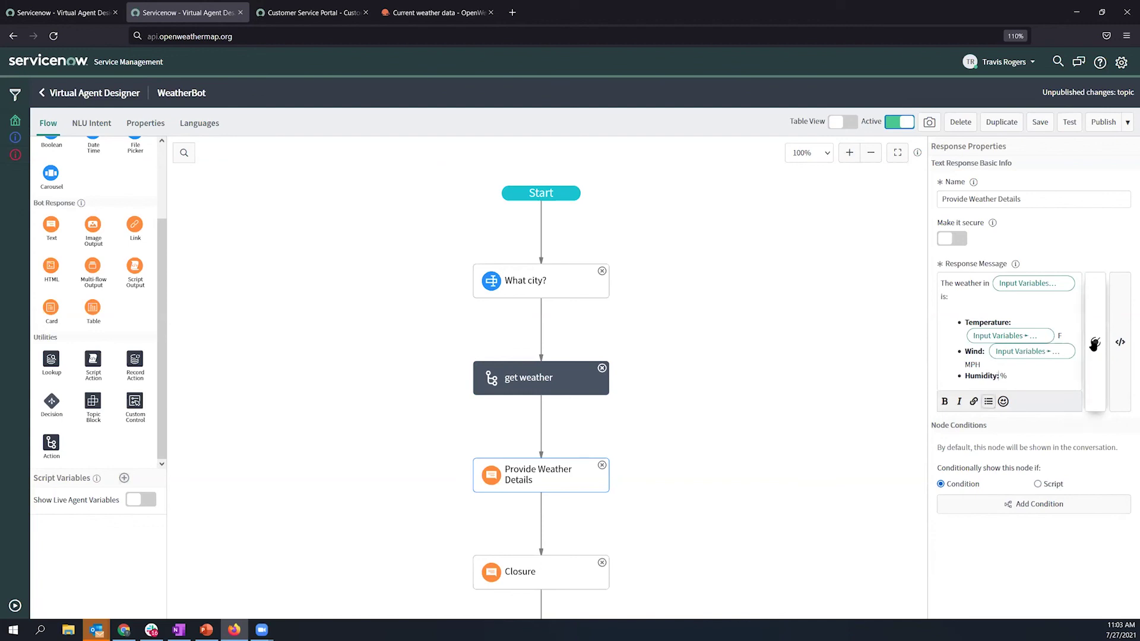
left_click(1093, 343)
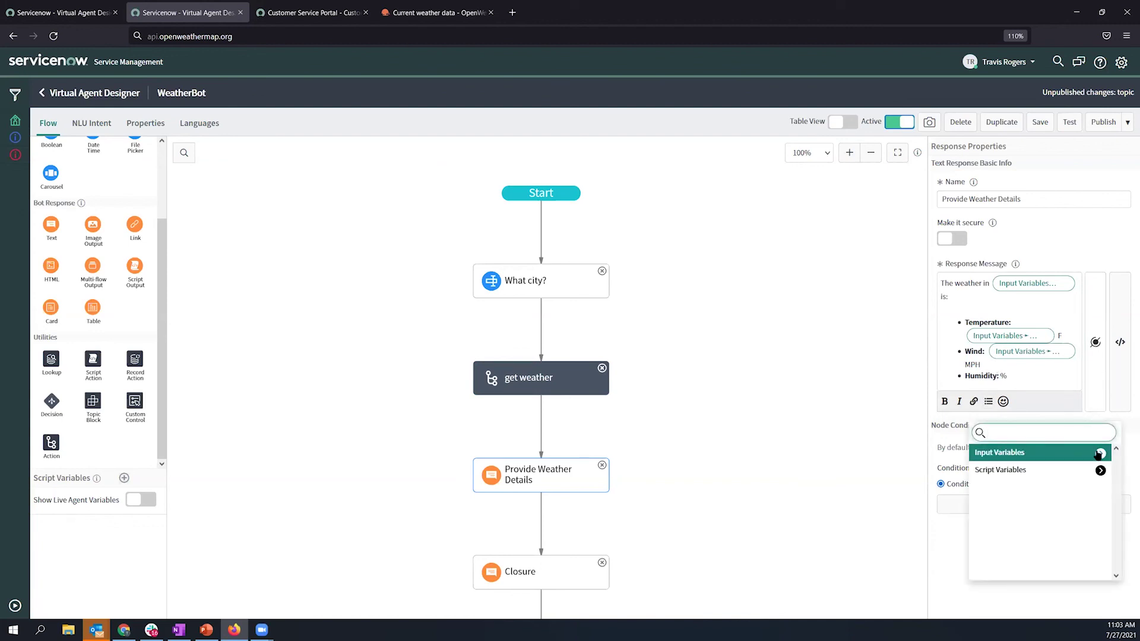
left_click(1042, 470)
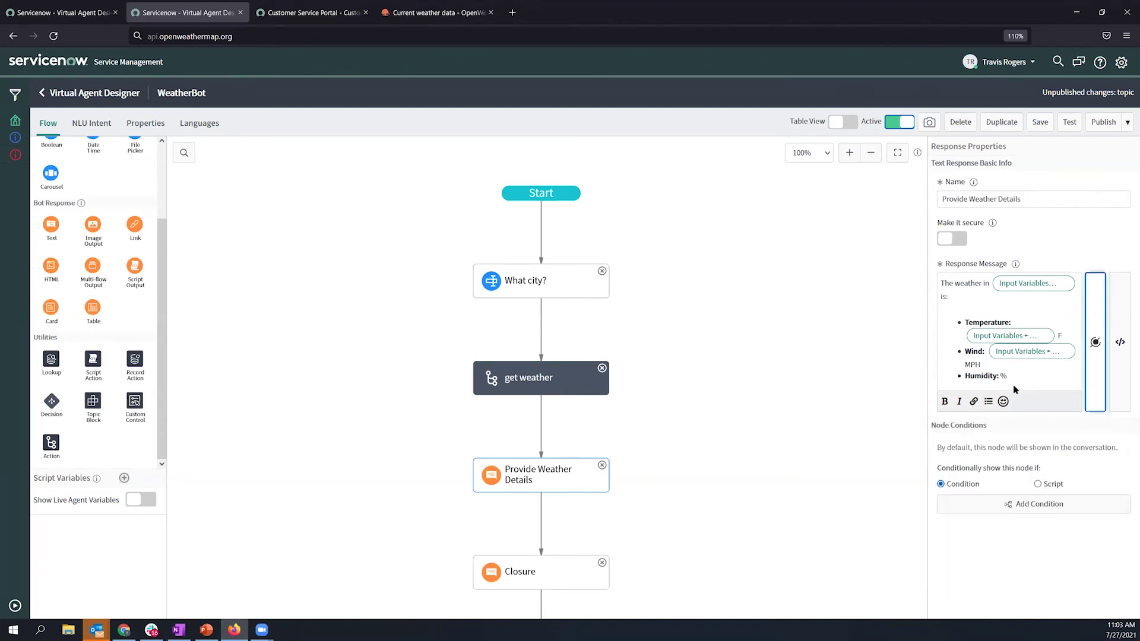
left_click(1103, 122)
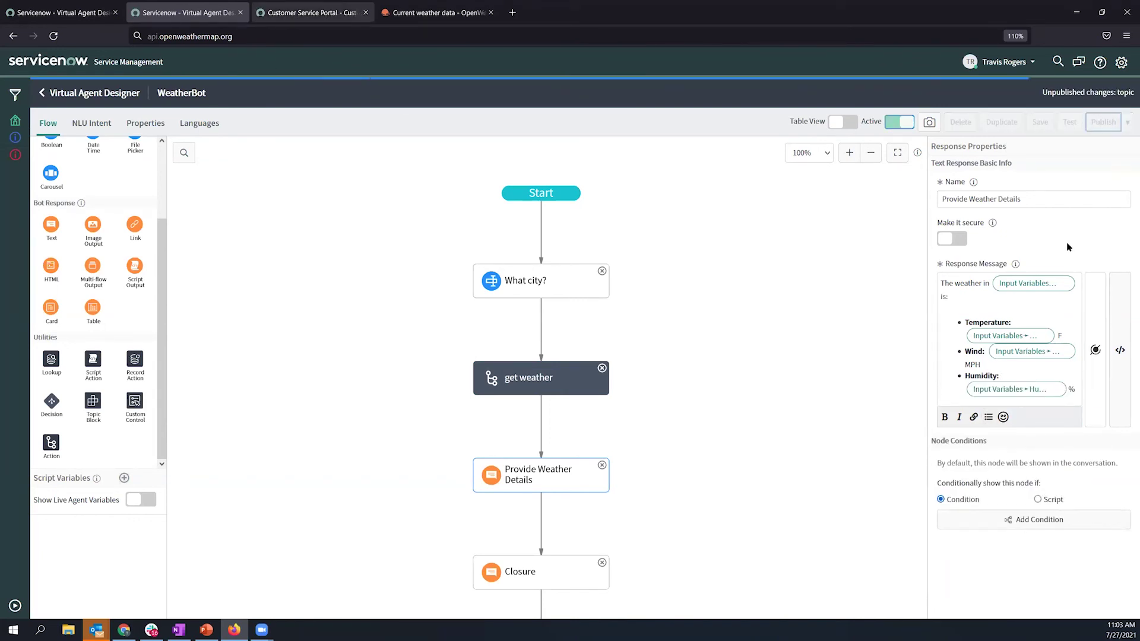
- Reload the portal for a fresh chat and ask 'what is the weather in santa clara'
key("ctrl+Tab")
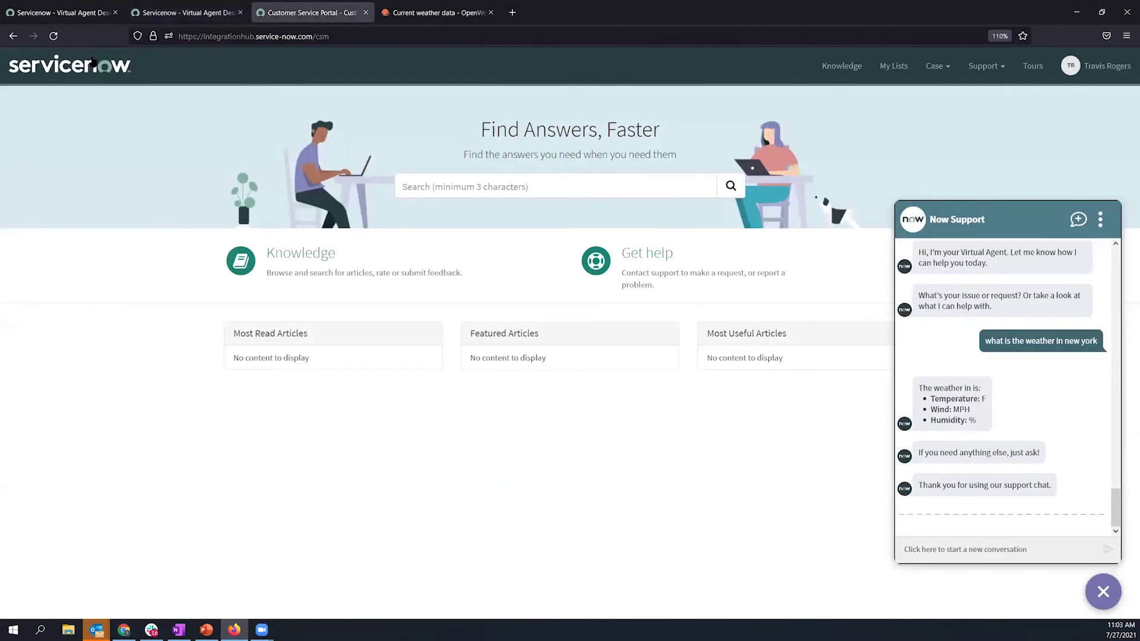
left_click(54, 36)
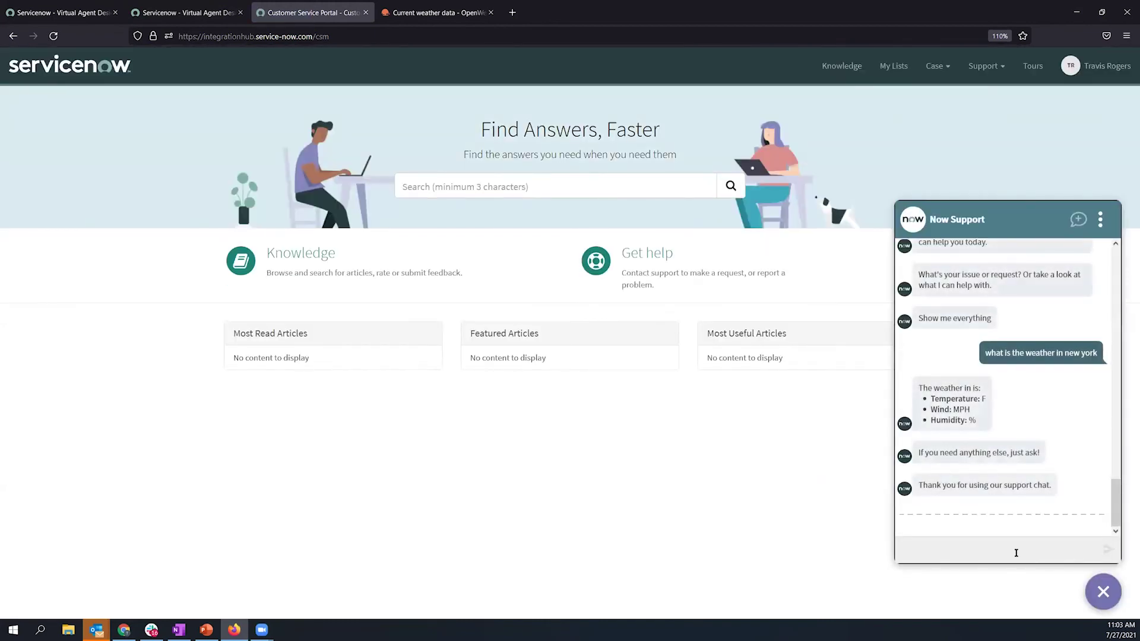
type("what is th")
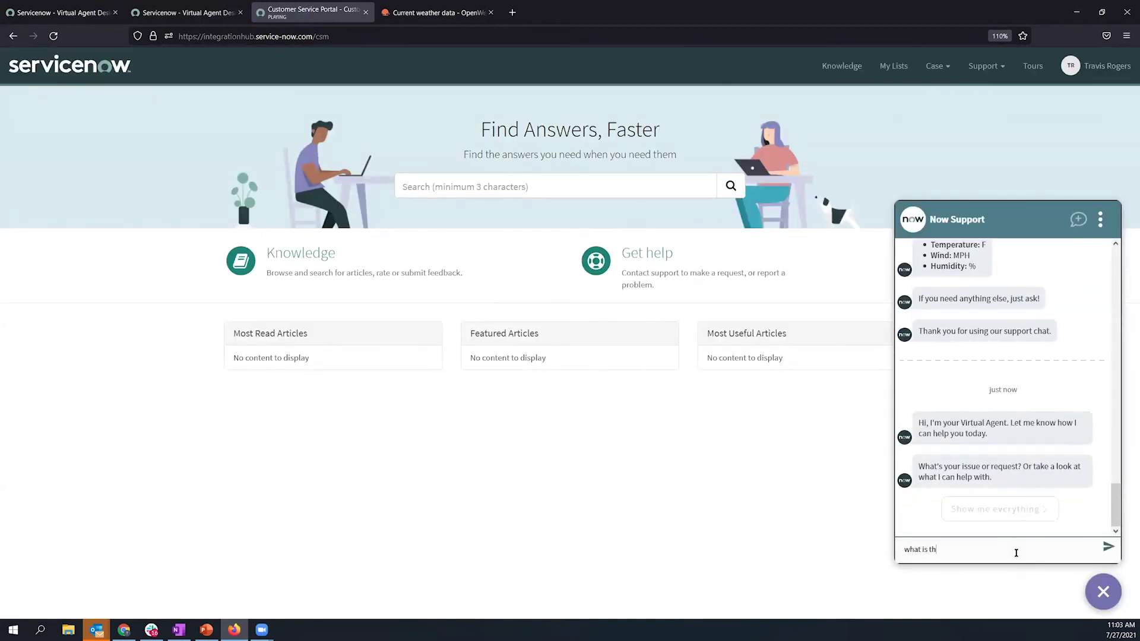
type("e weather in santa clara")
key("Return")
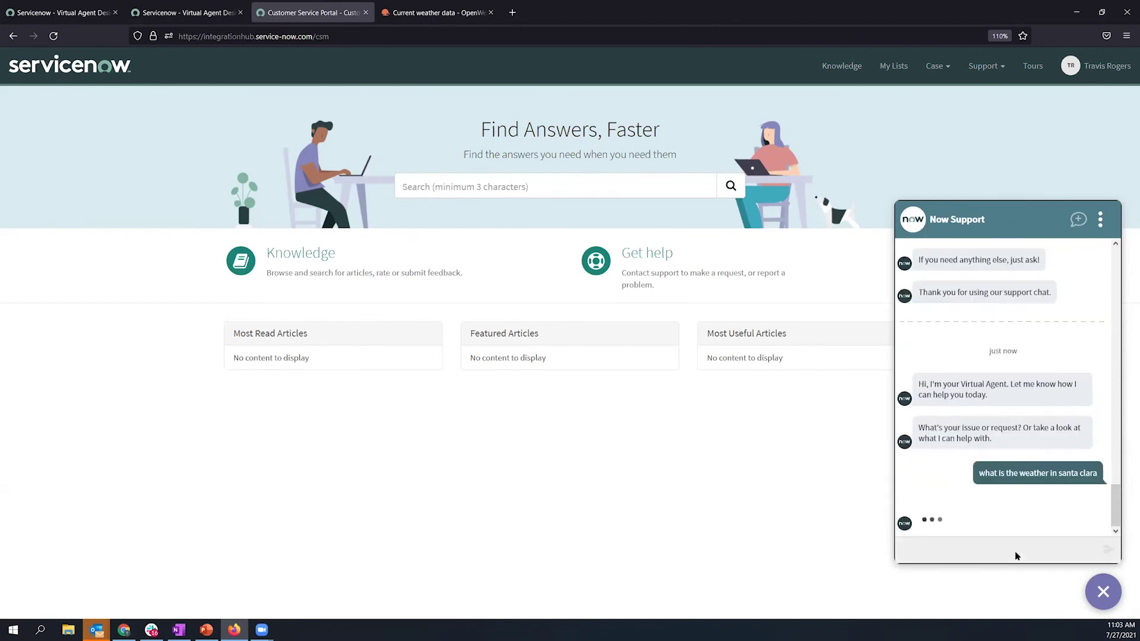